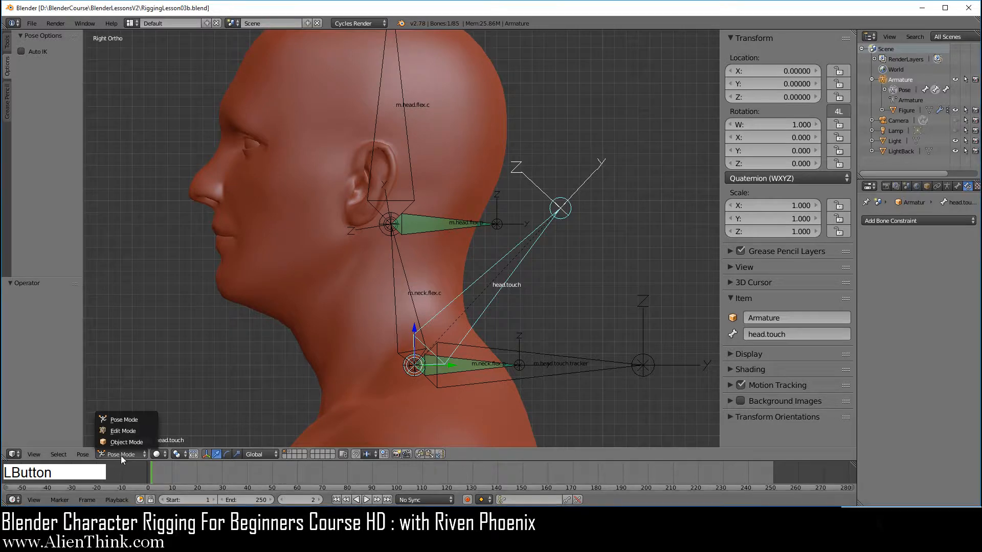
# In Edit Mode, extrude a bone from the neck-base joint about 0.157 in Y and 0.092 in Z, and split it off.
pyautogui.click(125, 433)
pyautogui.rightClick(410, 372)
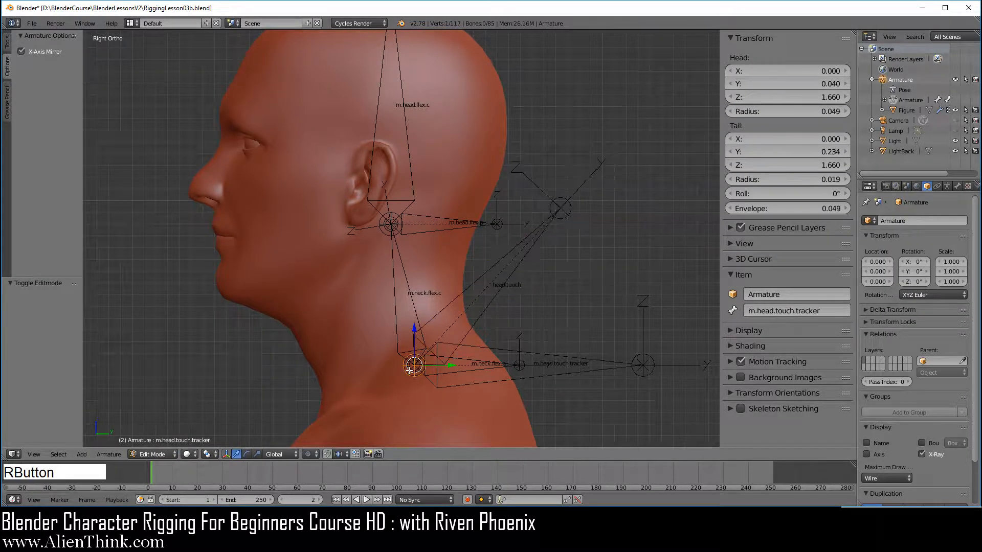
pyautogui.press('e')
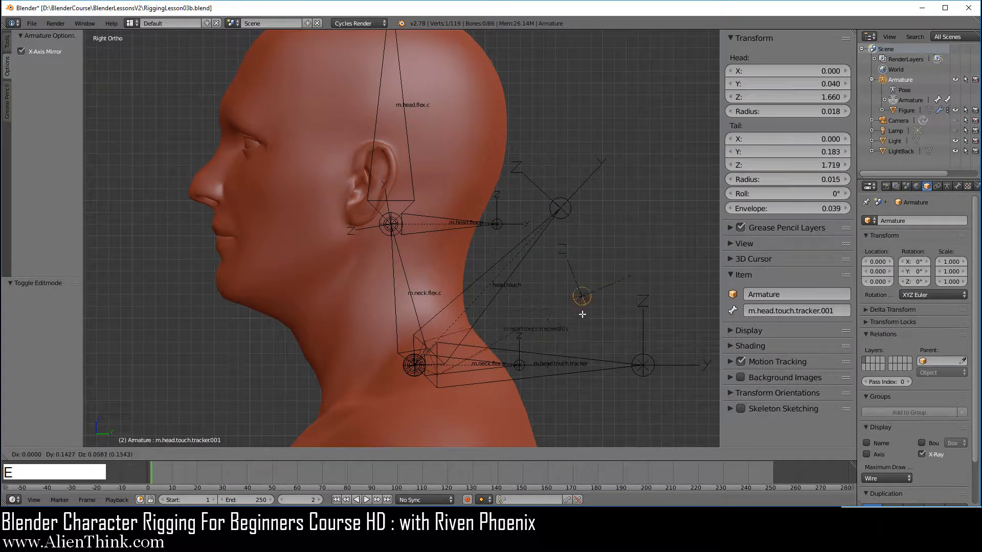
pyautogui.click(598, 277)
pyautogui.rightClick(543, 304)
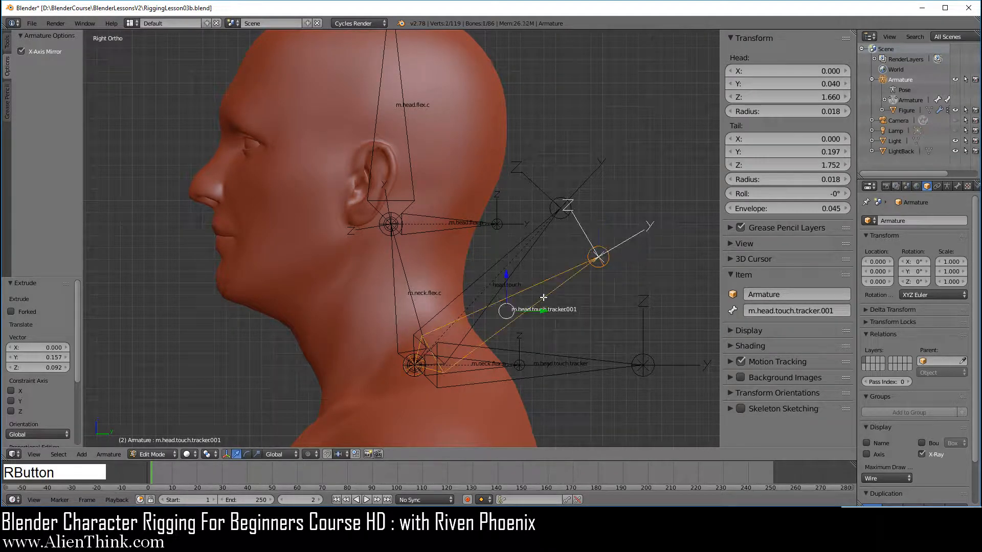
pyautogui.press('y')
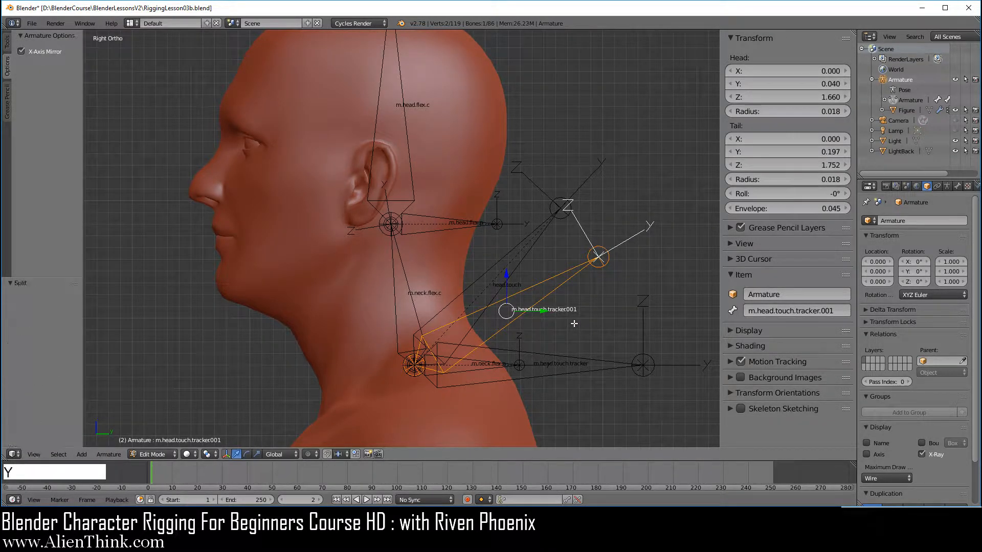
# Turn off Deform for the newly extruded bone and rename it neck.touch.
pyautogui.click(958, 186)
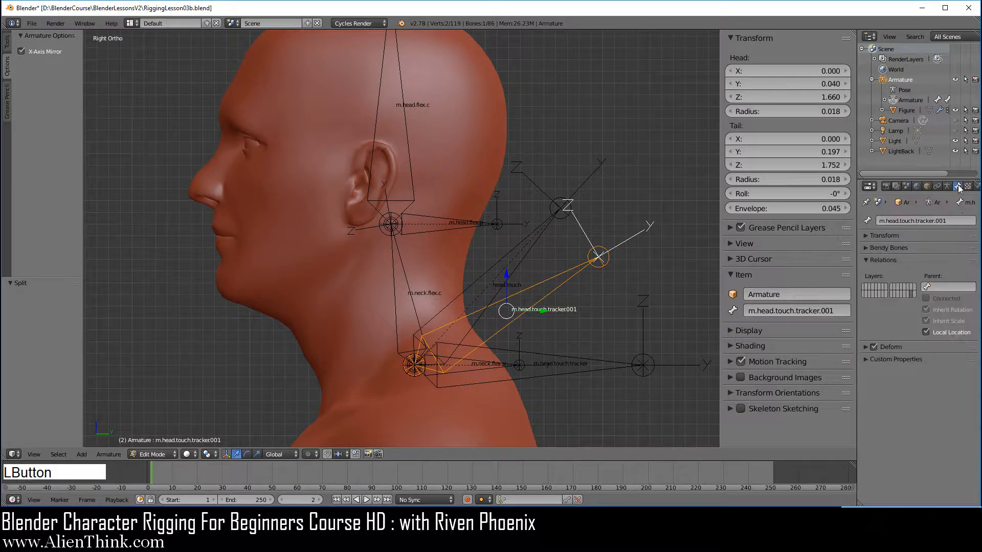
pyautogui.click(874, 347)
pyautogui.click(766, 310)
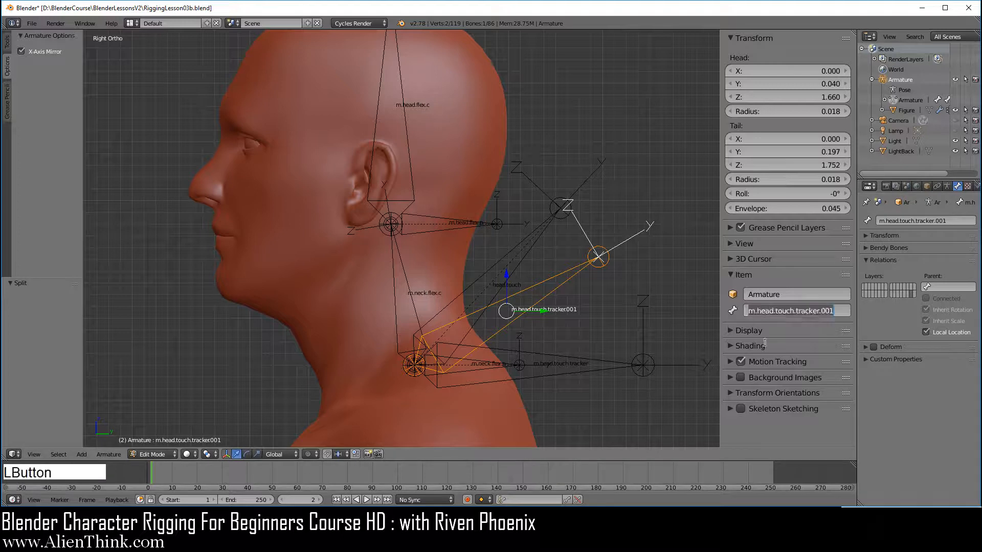
pyautogui.write('ne')
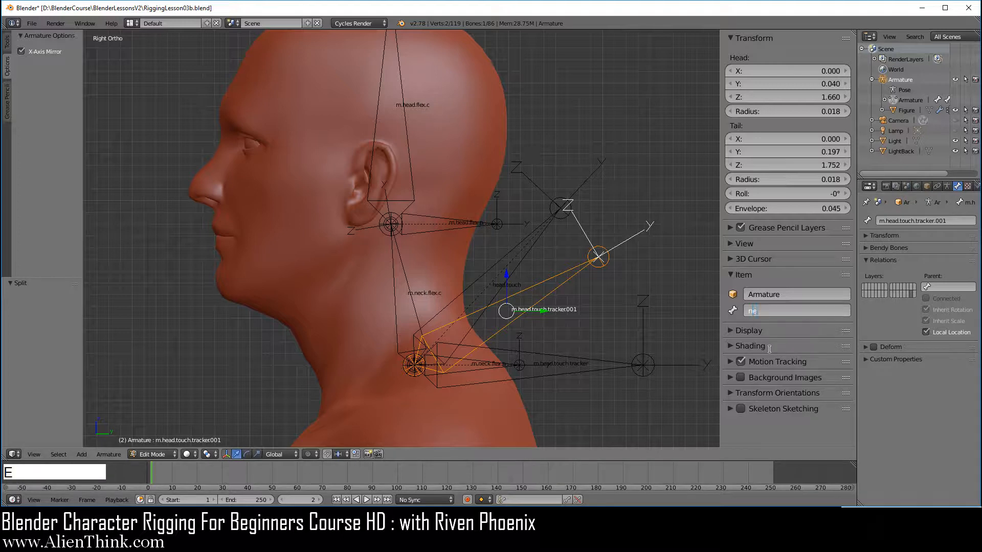
pyautogui.write('ck.touch')
pyautogui.press('Return')
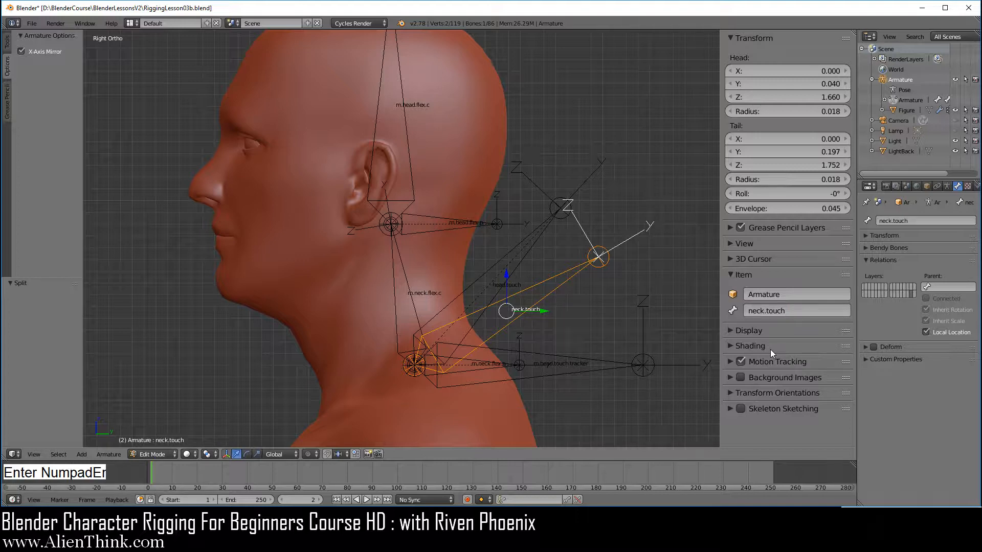
# Extrude another bone from the neck-base joint about 0.133 straight back along global Y, and split it off.
pyautogui.rightClick(519, 264)
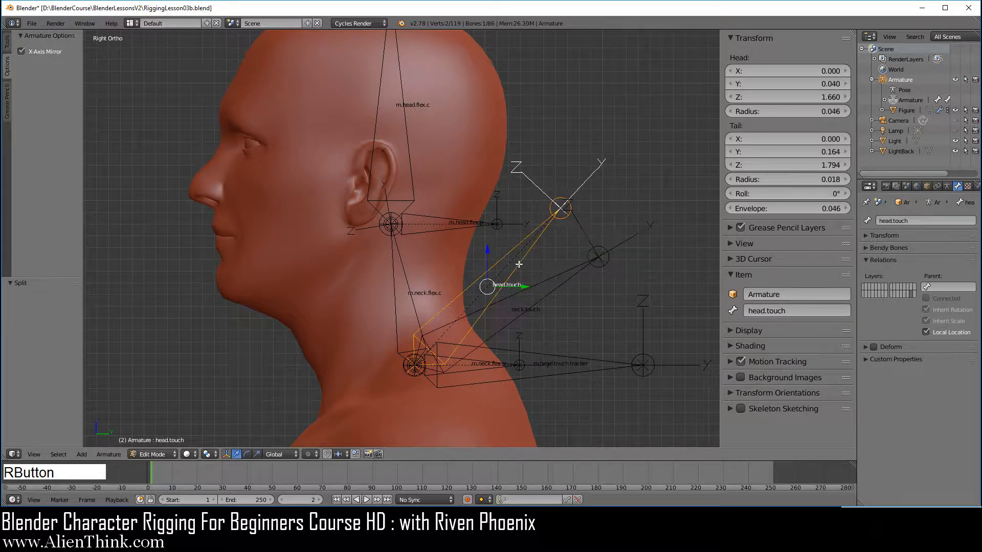
pyautogui.rightClick(559, 359)
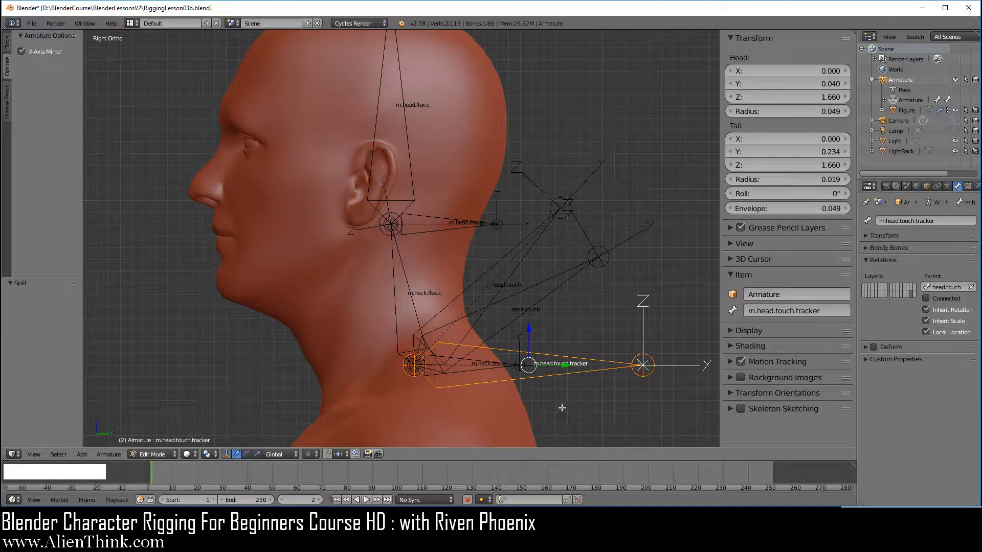
pyautogui.rightClick(414, 366)
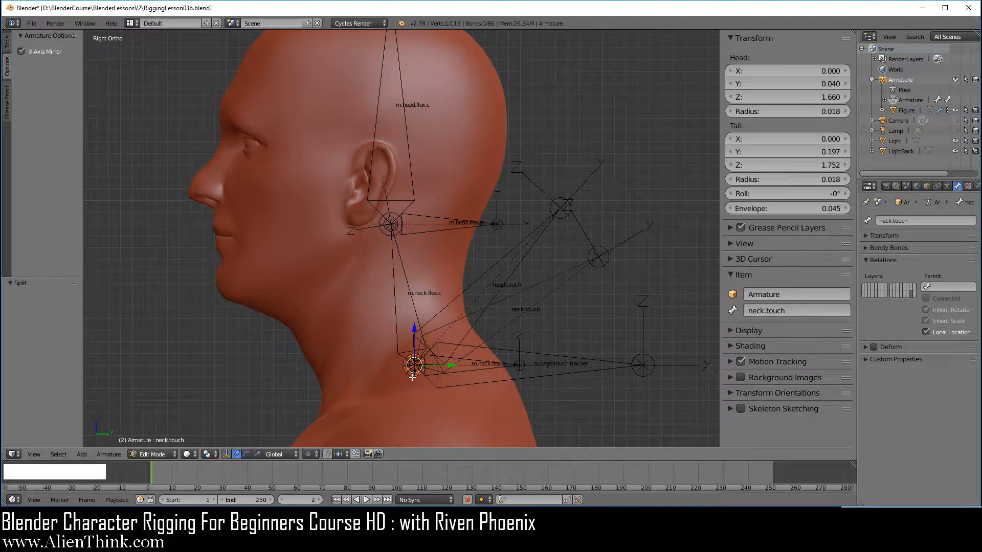
pyautogui.hotkey('shift', 'd')
pyautogui.press('y')
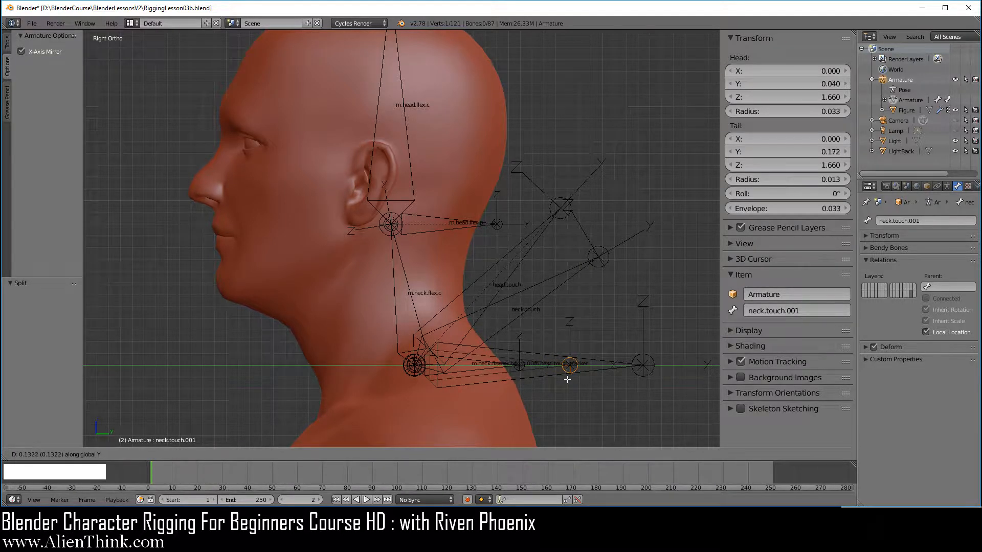
pyautogui.click(568, 379)
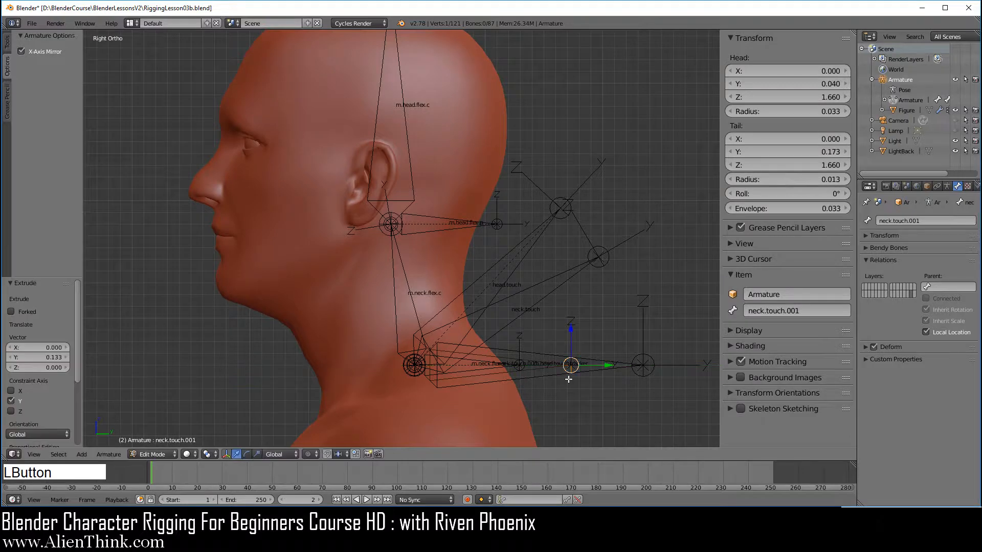
pyautogui.rightClick(542, 362)
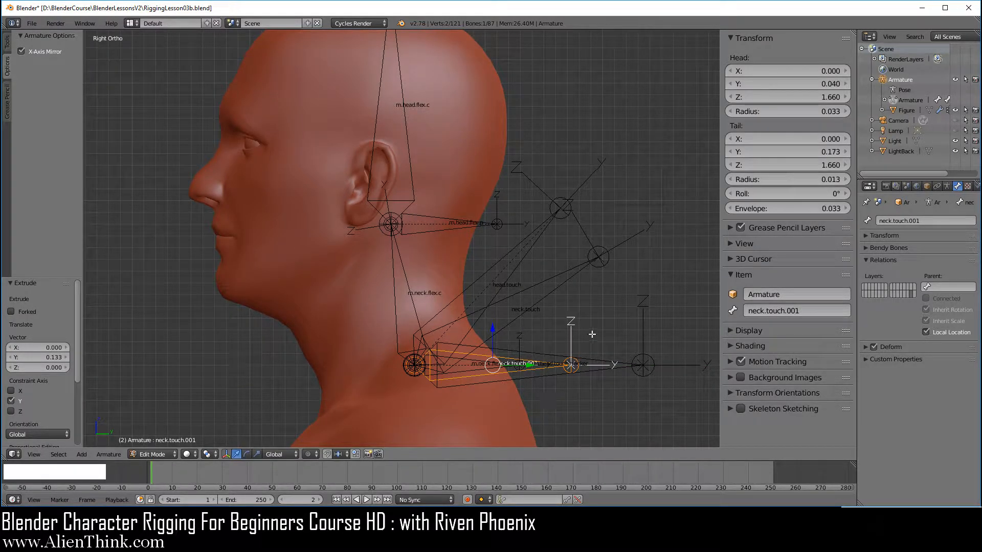
pyautogui.press('y')
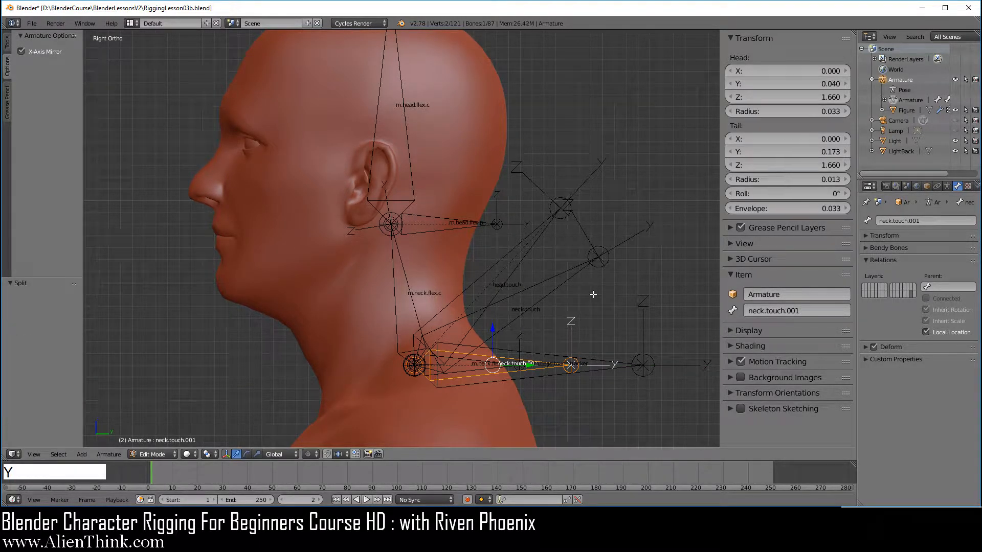
# Turn off Deform for the horizontal neck bone and rename it m.neck.touch.tracker.
pyautogui.click(874, 346)
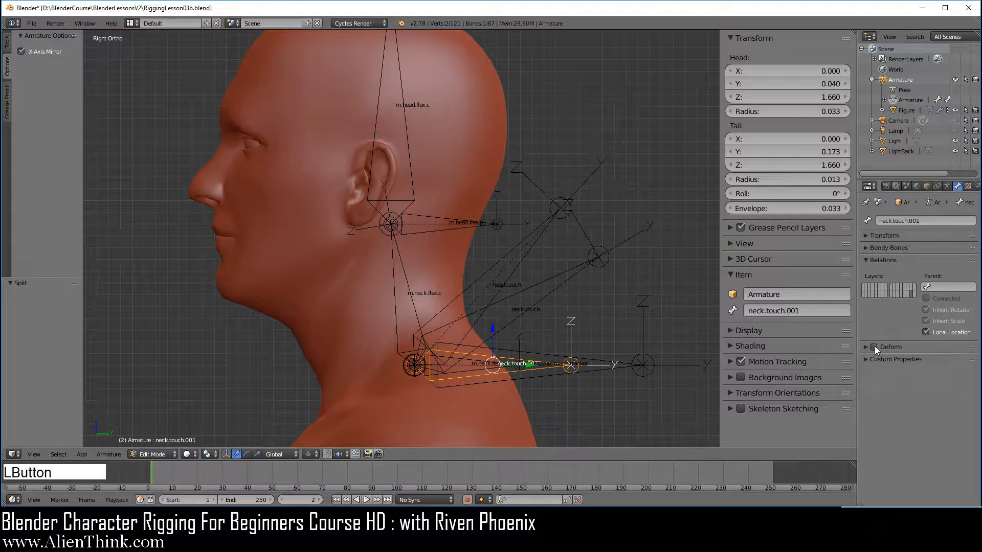
pyautogui.click(802, 311)
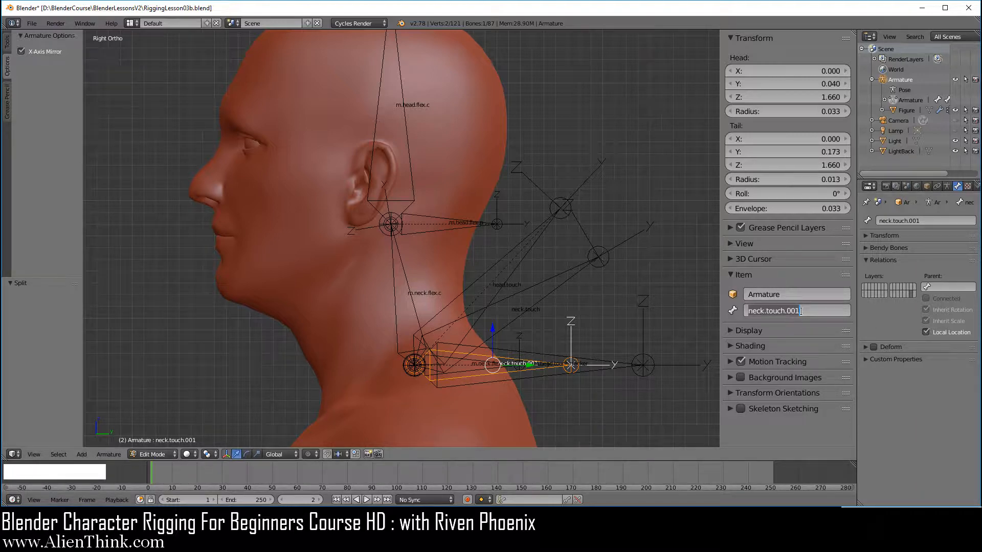
pyautogui.write('m.ne')
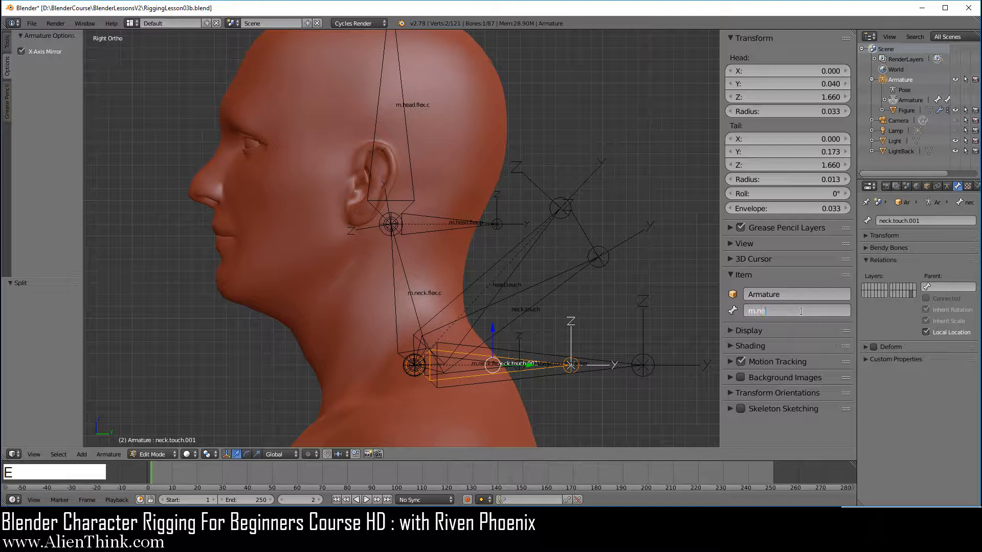
pyautogui.write('ck.touch.tracker')
pyautogui.press('Return')
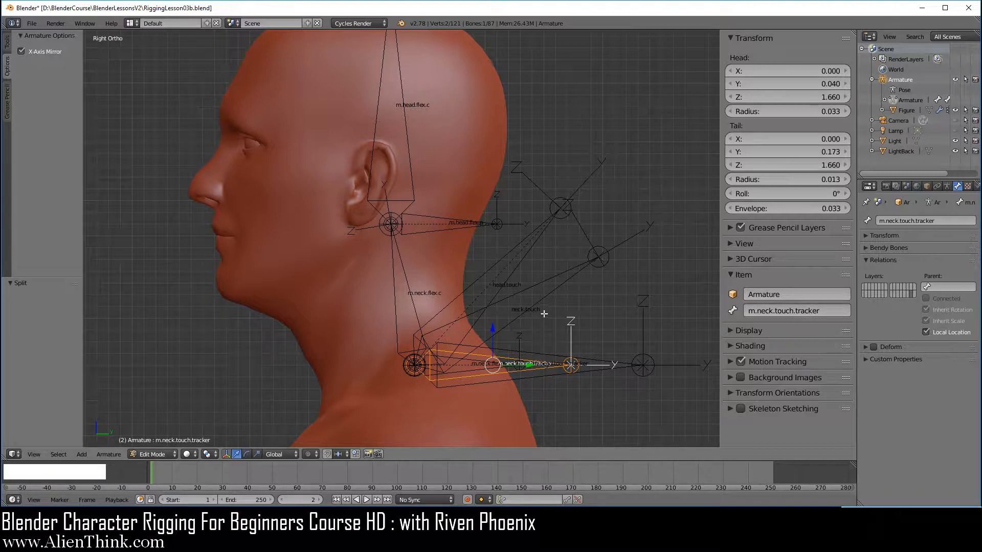
# Parent m.neck.touch.tracker to neck.touch with Keep Offset, and switch the armature to Pose Mode.
pyautogui.press('shift')
pyautogui.keyDown('shift'); pyautogui.rightClick(549, 295); pyautogui.keyUp('shift')
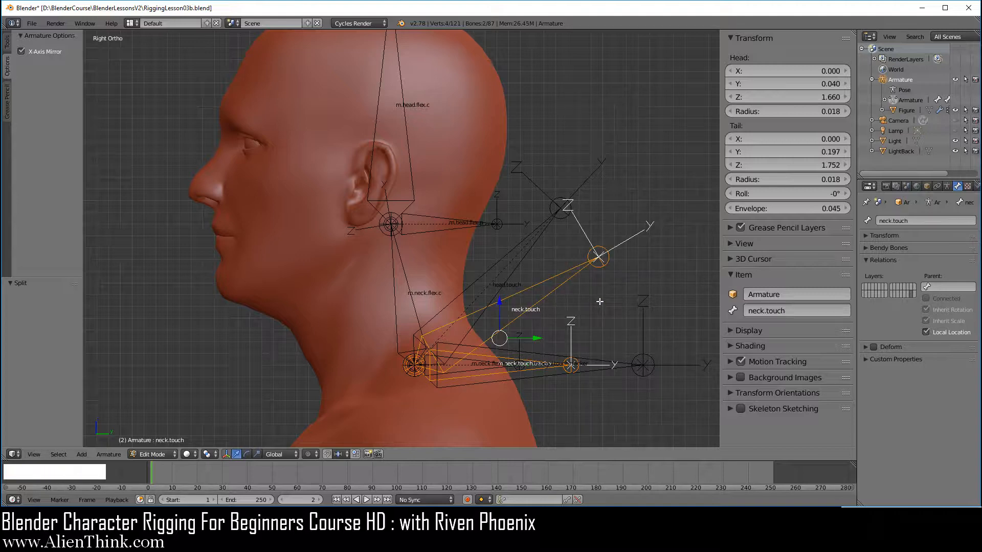
pyautogui.hotkey('ctrl', 'p')
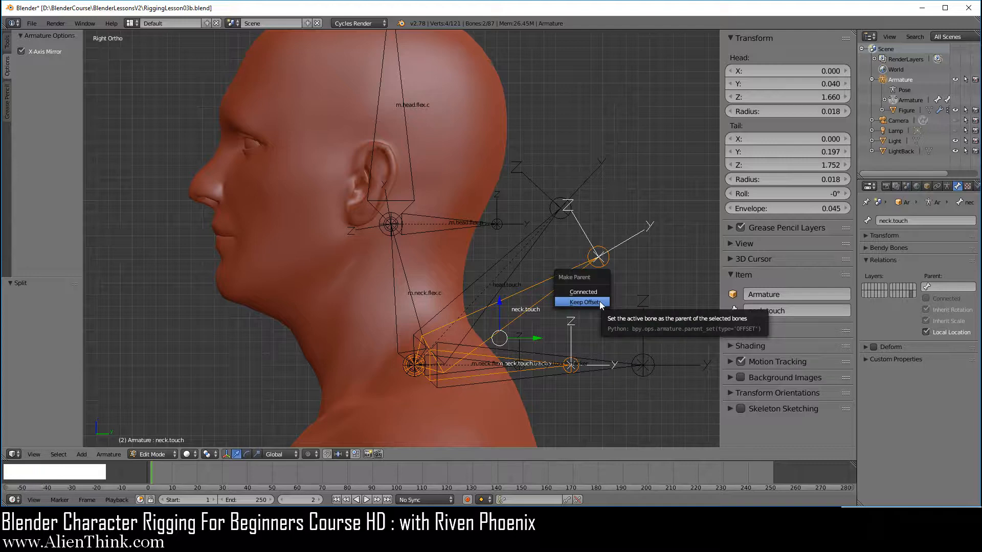
pyautogui.click(585, 302)
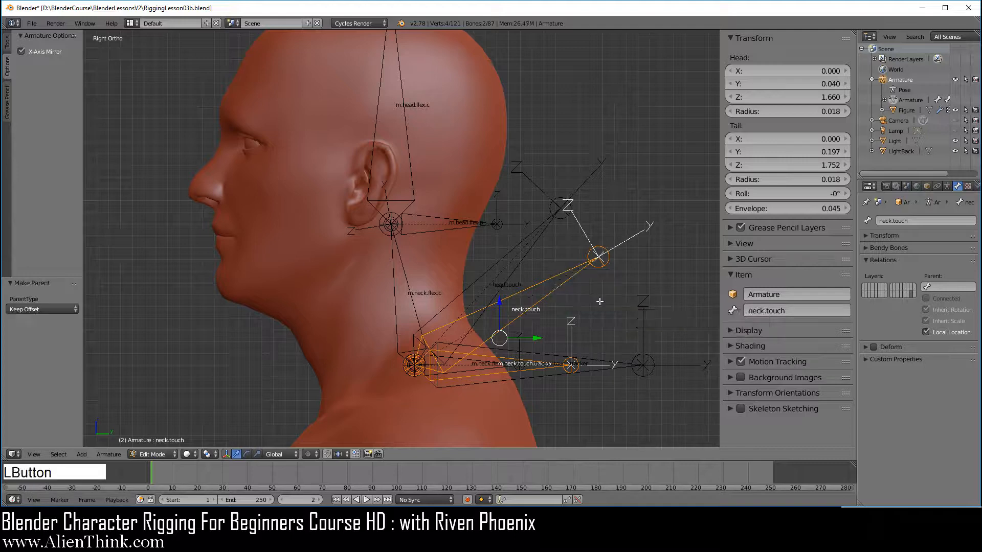
pyautogui.click(163, 454)
pyautogui.click(162, 419)
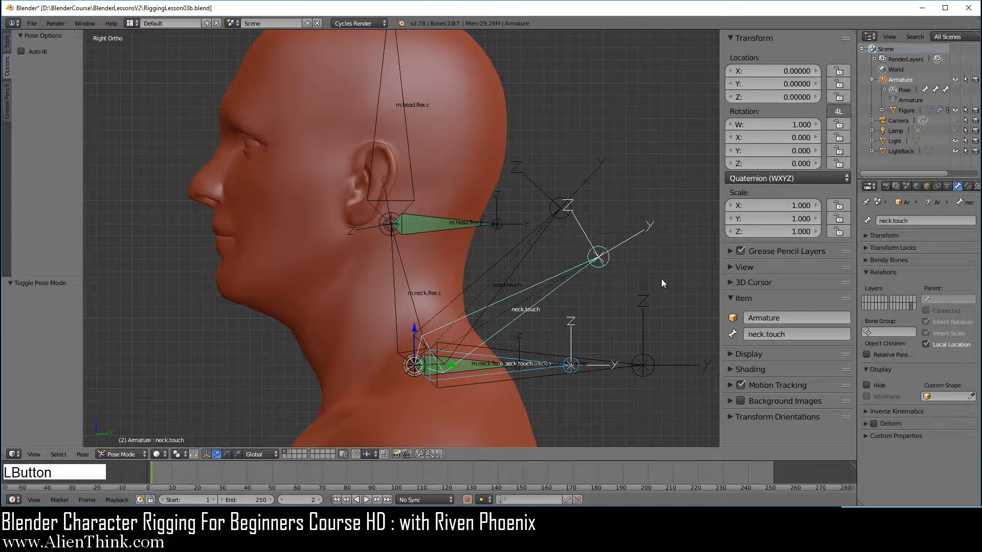
# Test-rotate the neck.touch and head.touch bones one after the other, cancelling each rotation.
pyautogui.rightClick(560, 286)
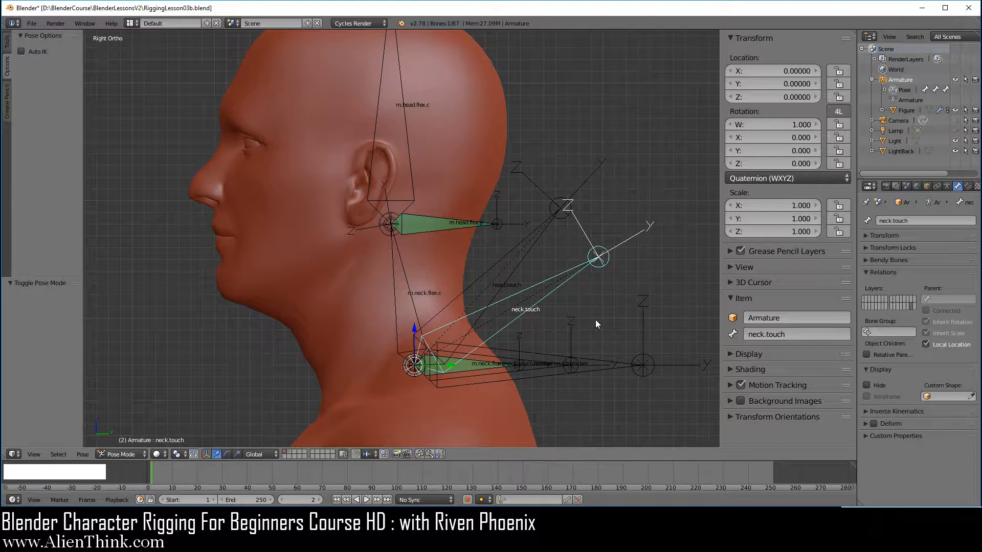
pyautogui.press('r')
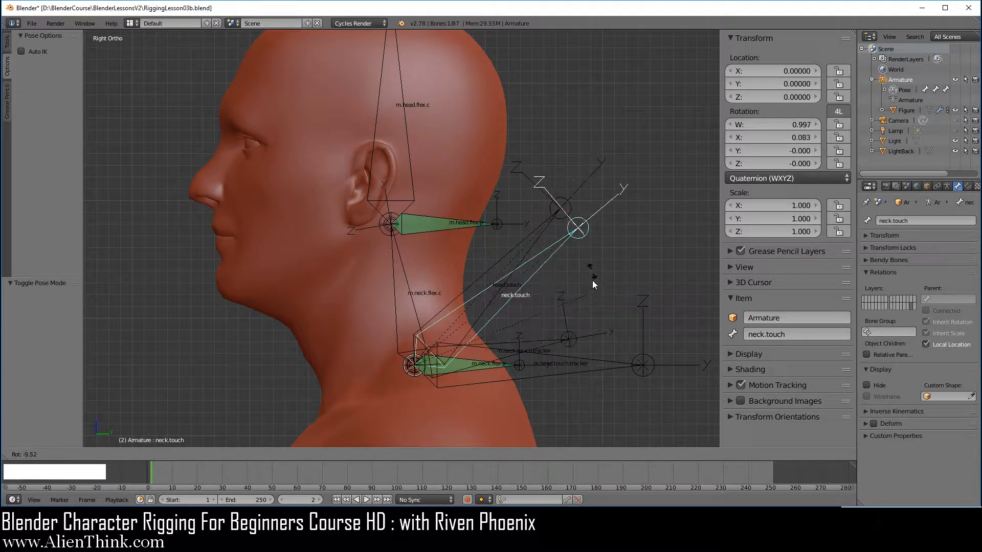
pyautogui.rightClick(581, 290)
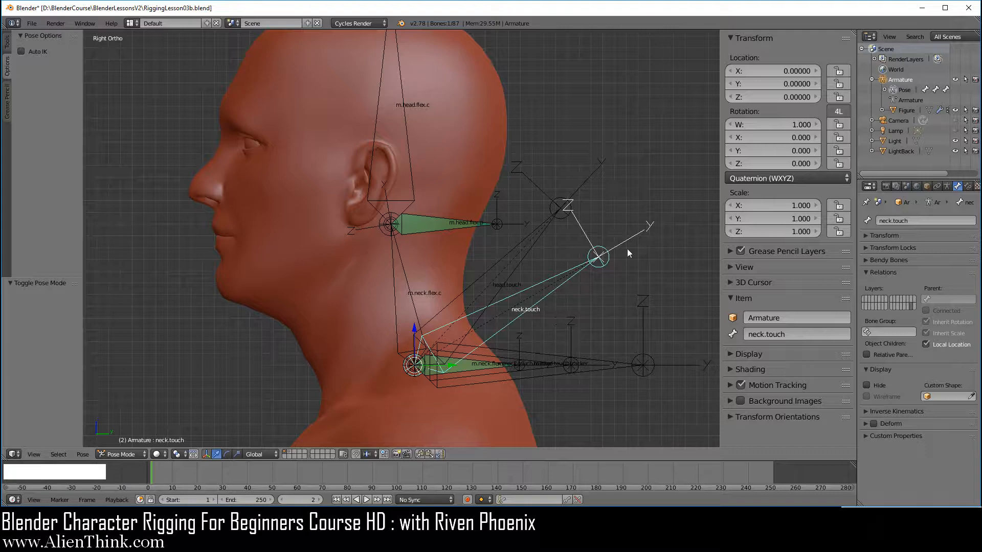
pyautogui.rightClick(528, 249)
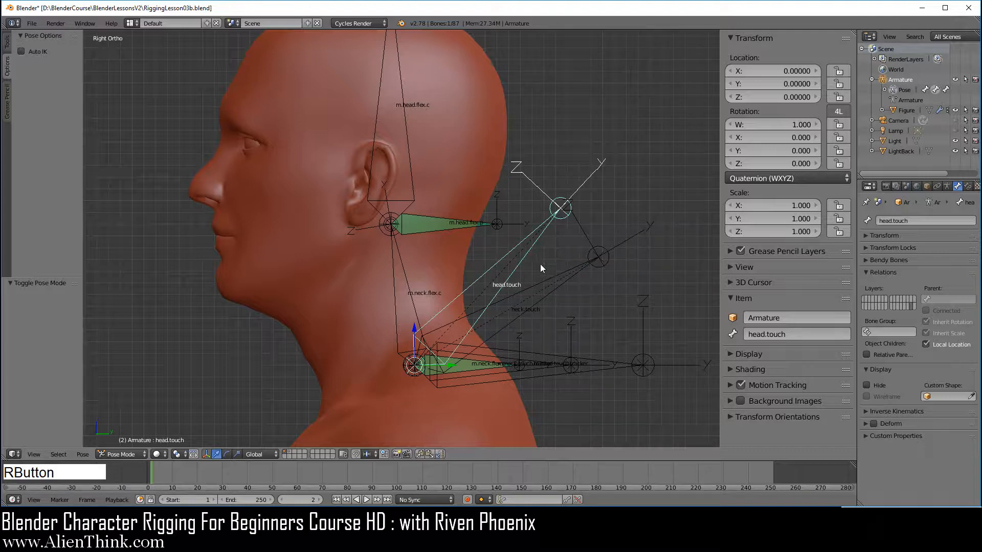
pyautogui.press('r')
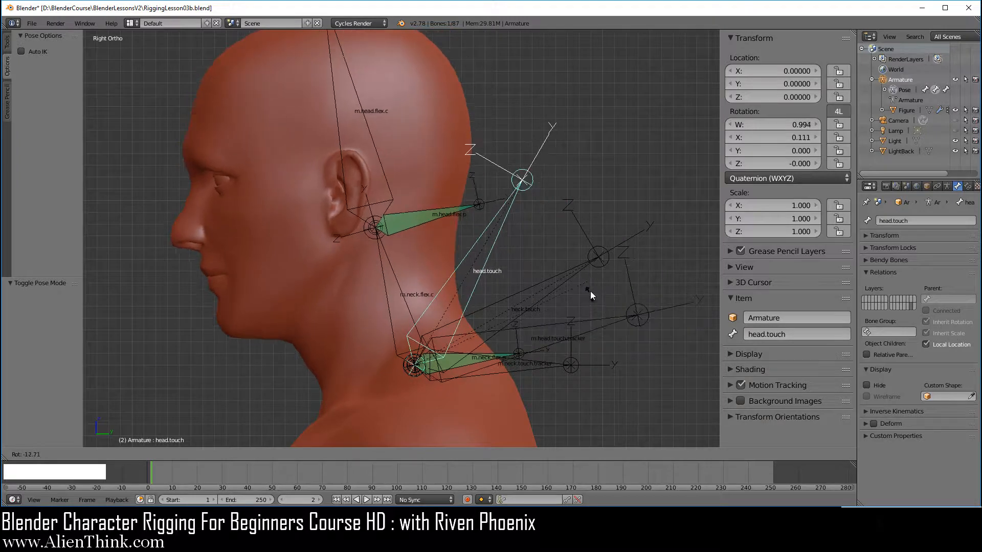
pyautogui.rightClick(527, 293)
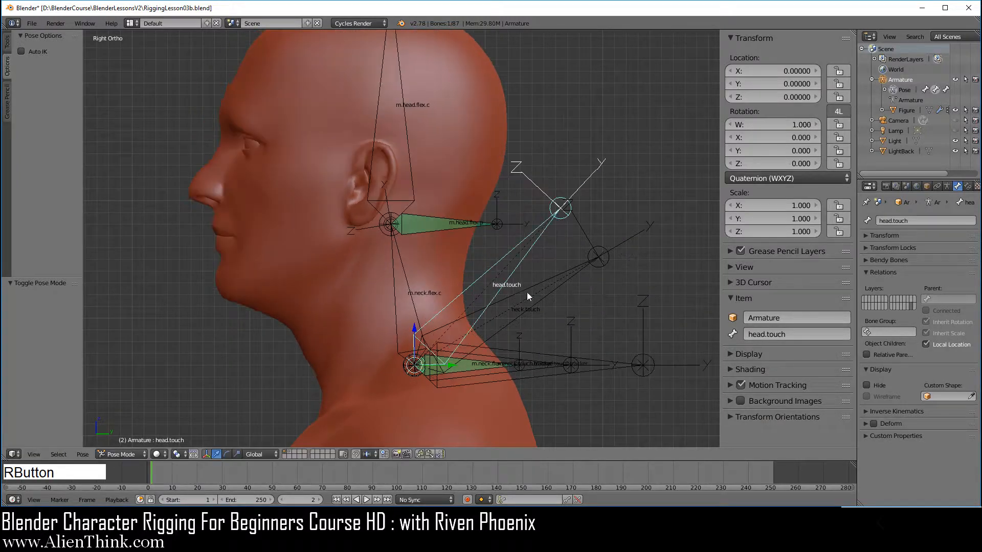
# Add a Copy Transforms constraint to the m.neck.flex.p bone with m.neck.touch.tracker as its target.
pyautogui.rightClick(489, 364)
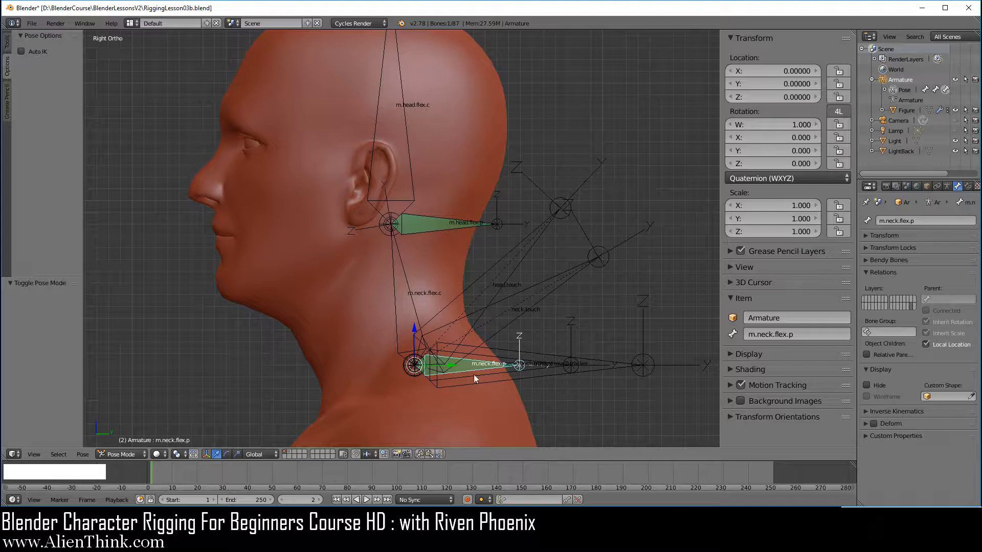
pyautogui.rightClick(542, 376)
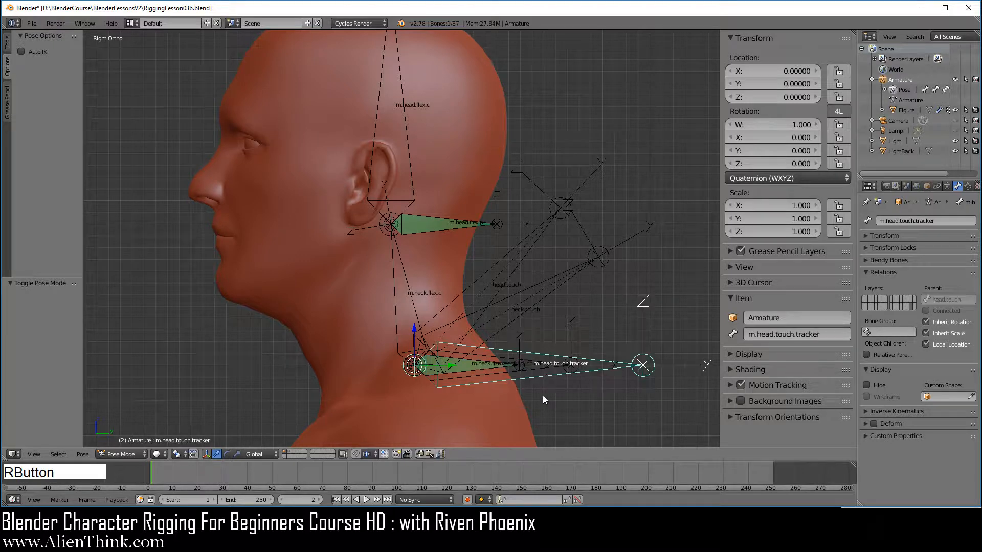
pyautogui.rightClick(491, 364)
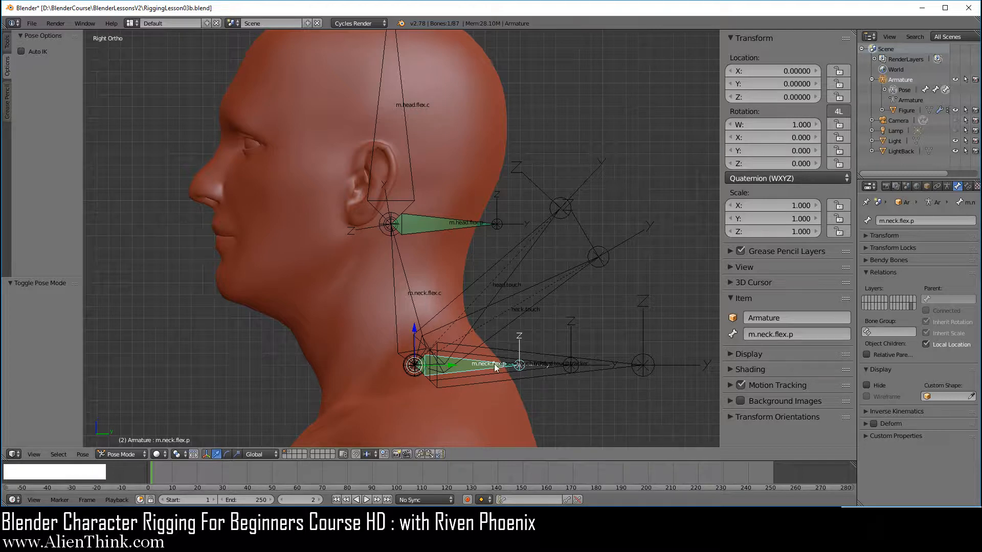
pyautogui.rightClick(545, 373)
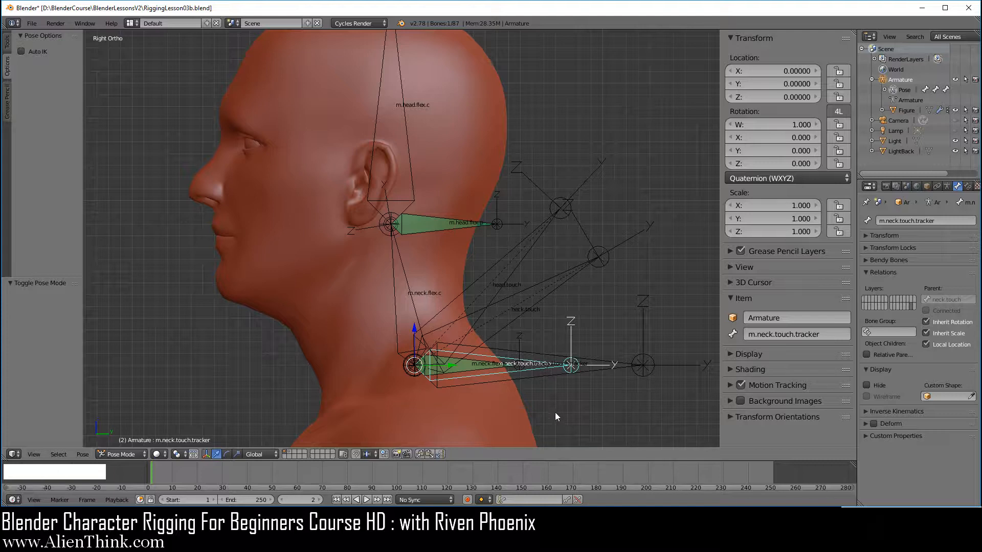
pyautogui.press('shift')
pyautogui.keyDown('shift'); pyautogui.rightClick(486, 366); pyautogui.keyUp('shift')
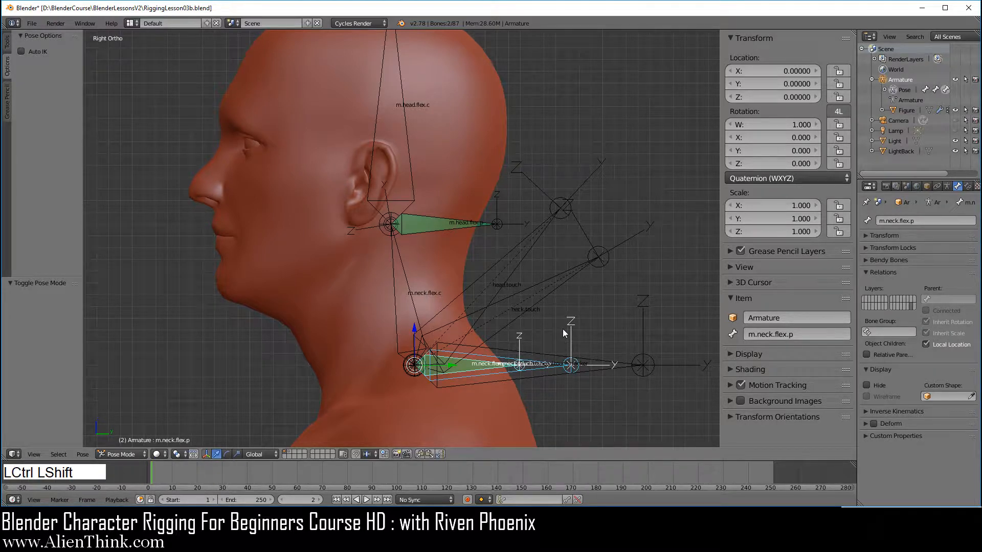
pyautogui.hotkey('ctrl', 'shift', 'c')
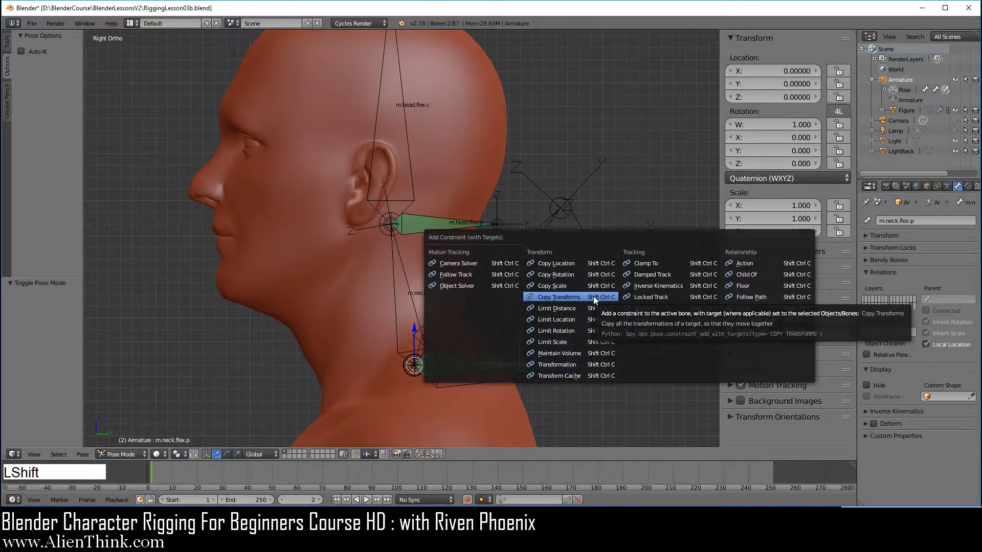
pyautogui.click(594, 297)
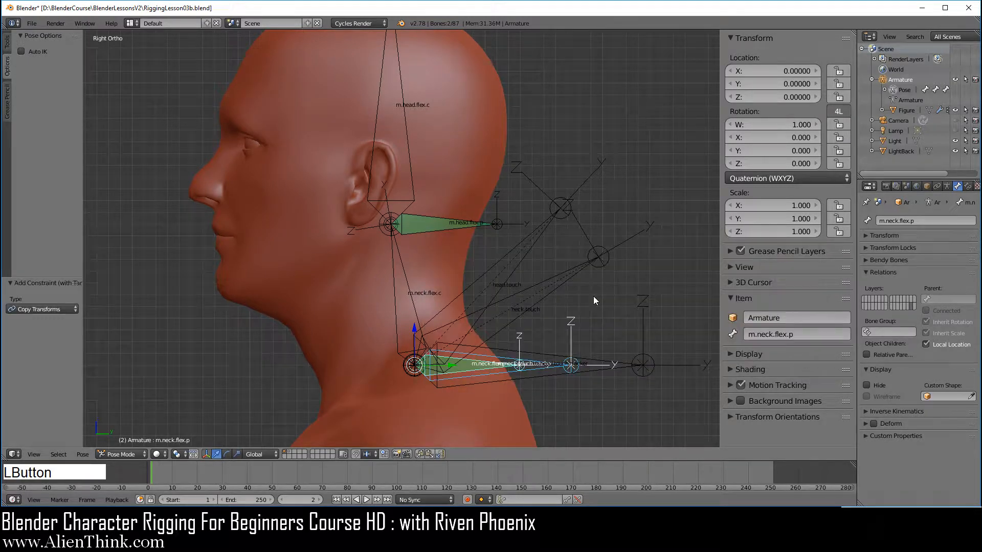
# In m.neck.flex.p's bone constraints, move the m.neck.touch.tracker Copy Transforms constraint above the one targeting m.head.touch.tracker.
pyautogui.rightClick(486, 365)
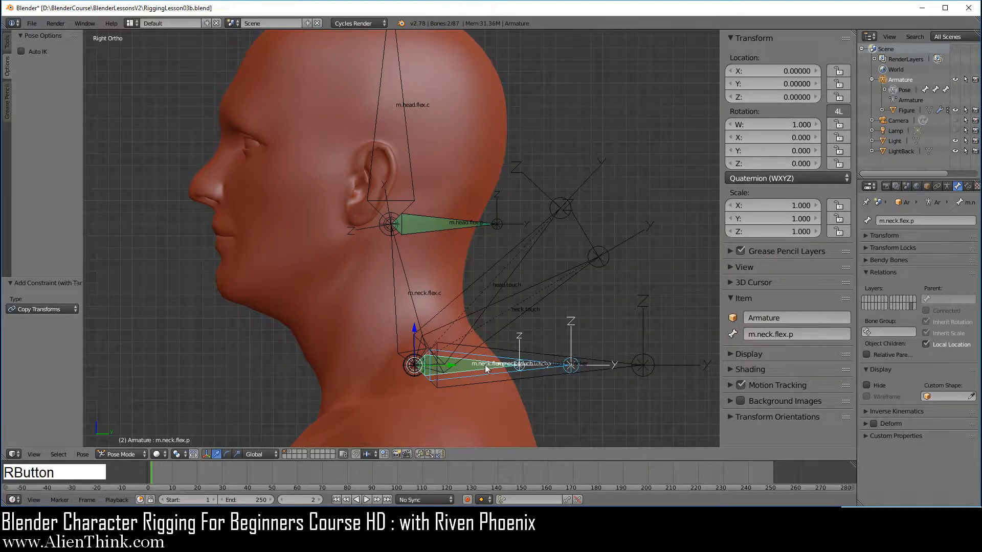
pyautogui.click(968, 187)
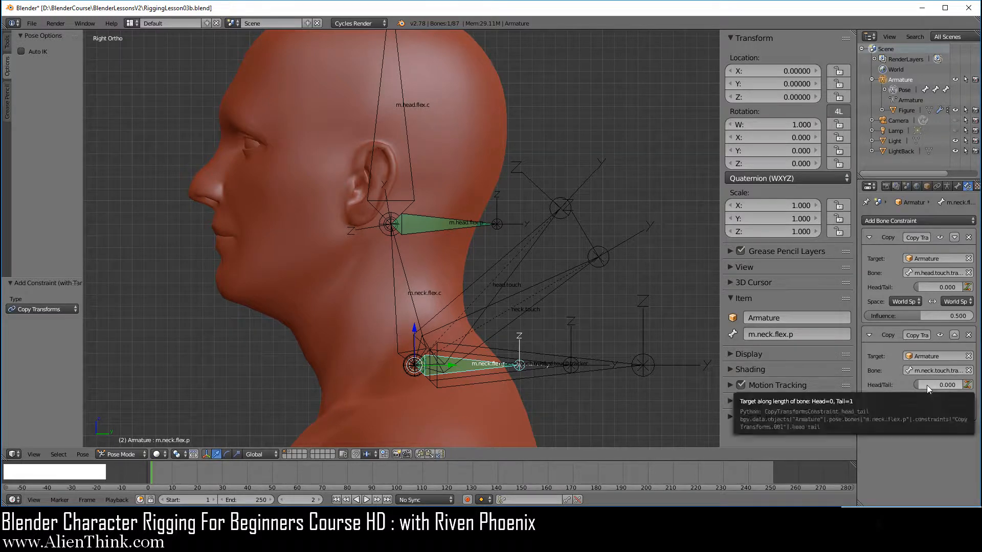
pyautogui.click(953, 335)
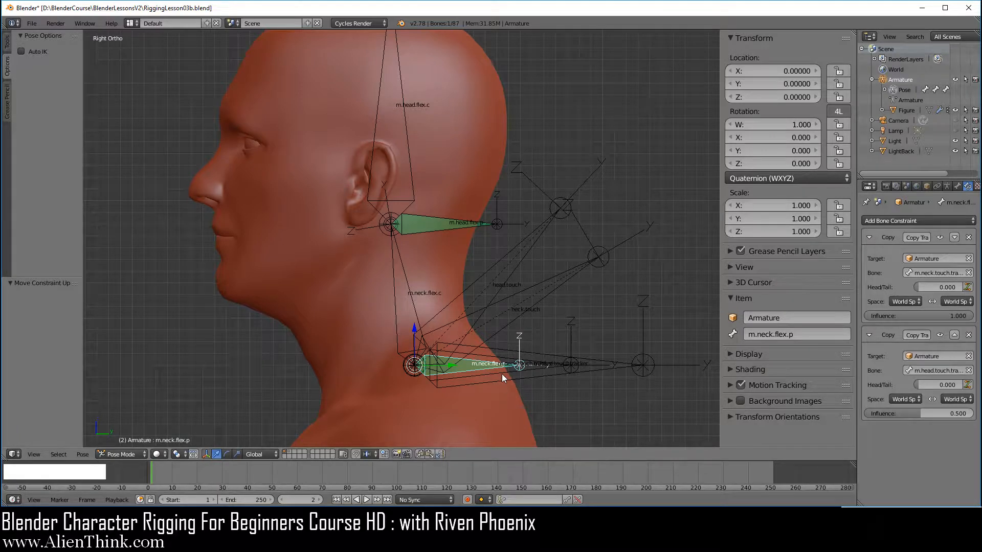
# Test-rotate head.touch about 26° forward and inspect the m.neck.flex.p and m.neck.flex.c bones.
pyautogui.rightClick(539, 241)
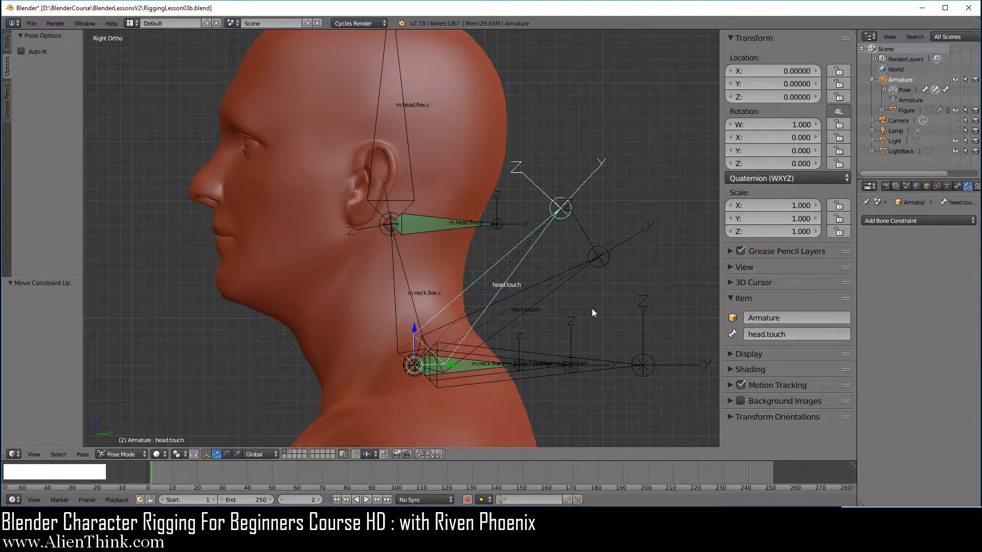
pyautogui.press('r')
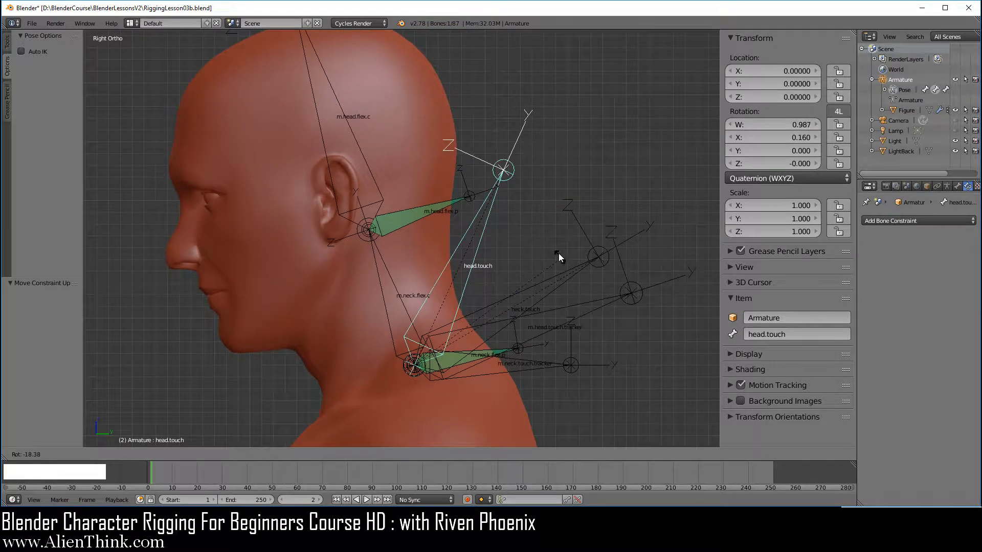
pyautogui.click(548, 238)
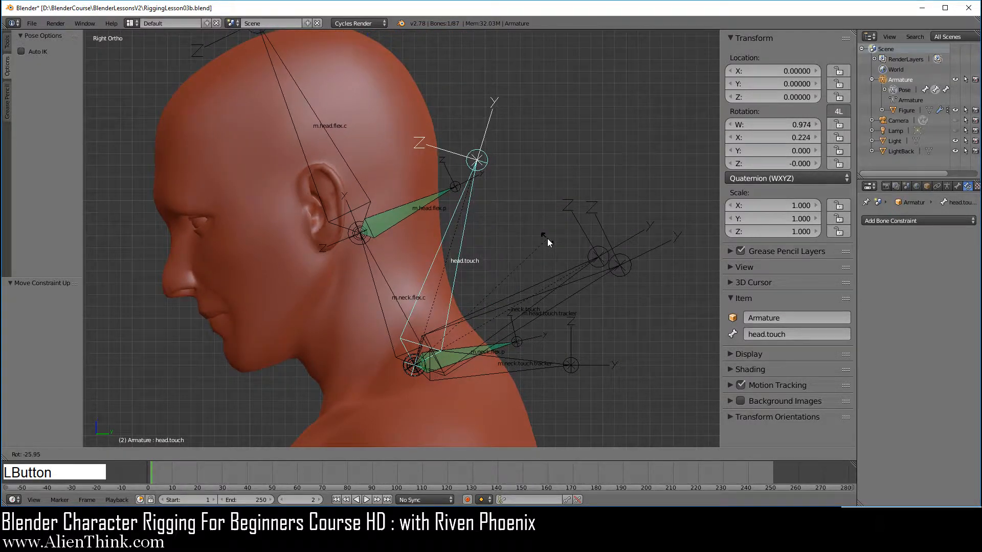
pyautogui.rightClick(495, 348)
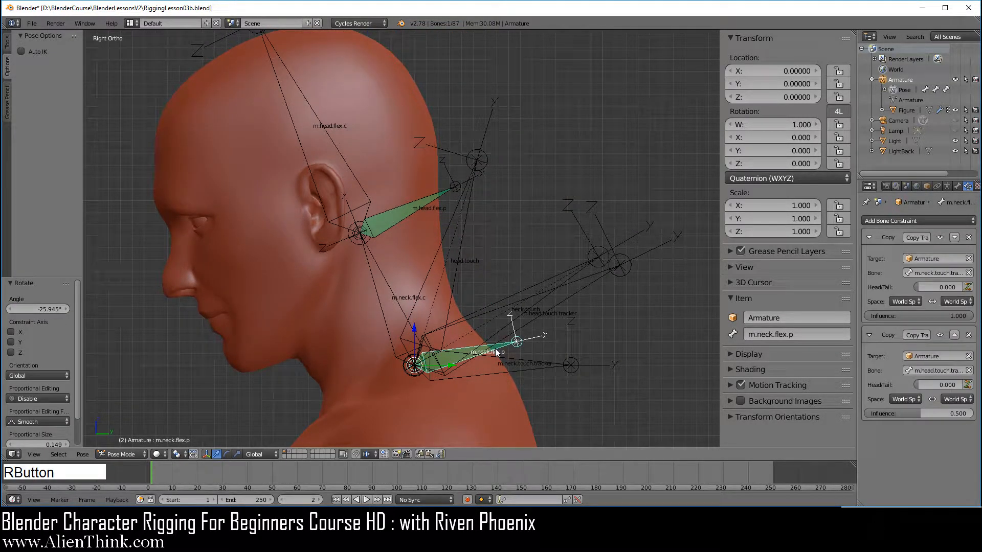
pyautogui.rightClick(391, 289)
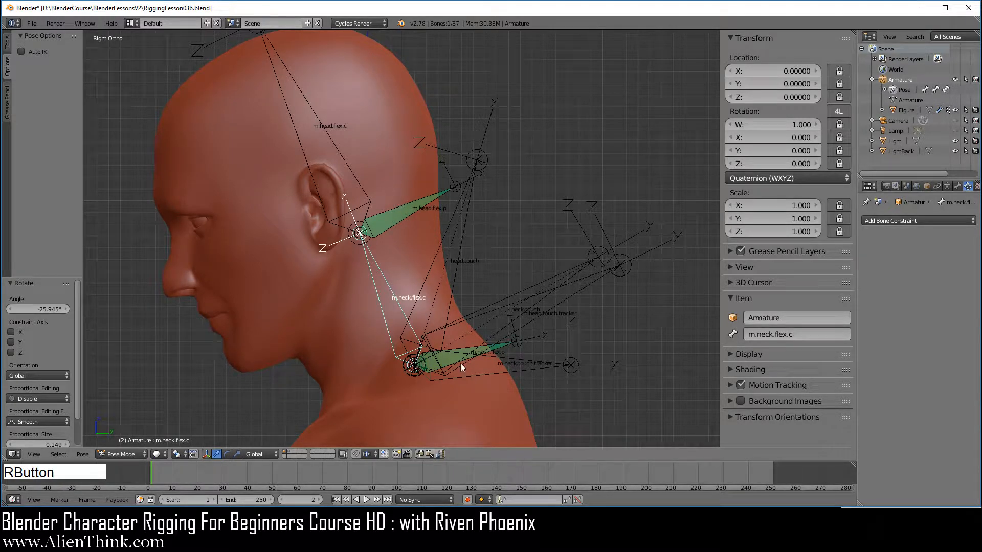
# Rotate head.touch back by about 9.7°, inspect the neck flex and head tracker bones, and clear head.touch's pose rotation.
pyautogui.rightClick(471, 220)
pyautogui.press('r')
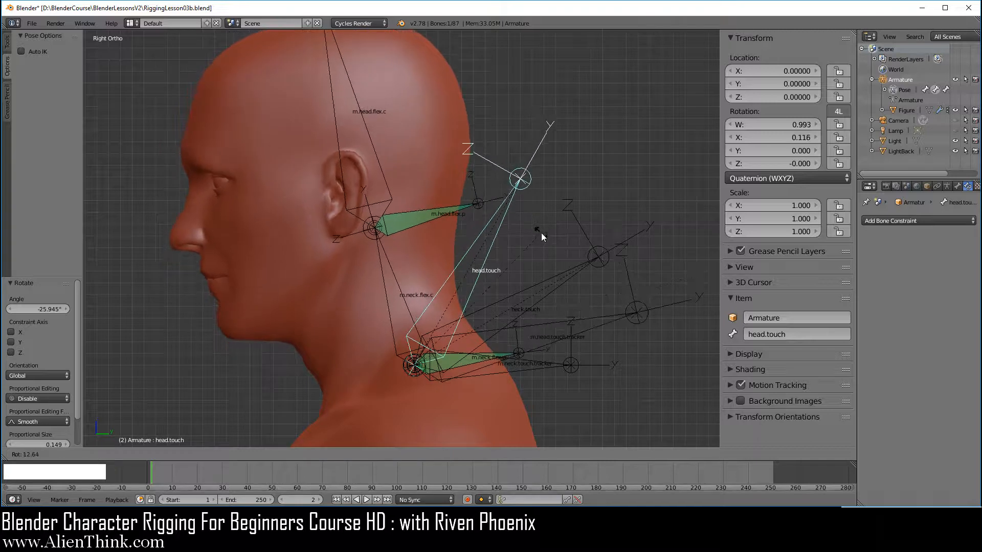
pyautogui.click(537, 223)
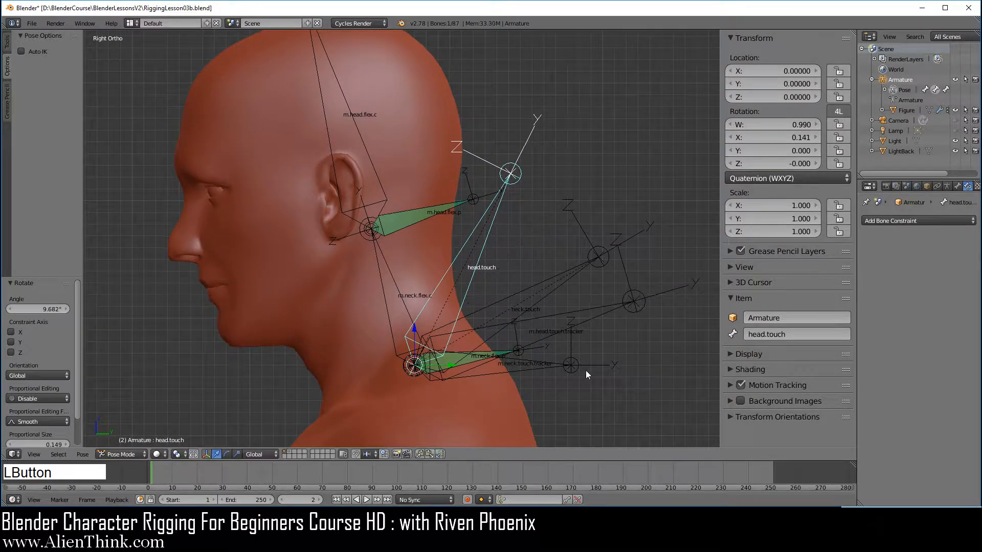
pyautogui.rightClick(500, 357)
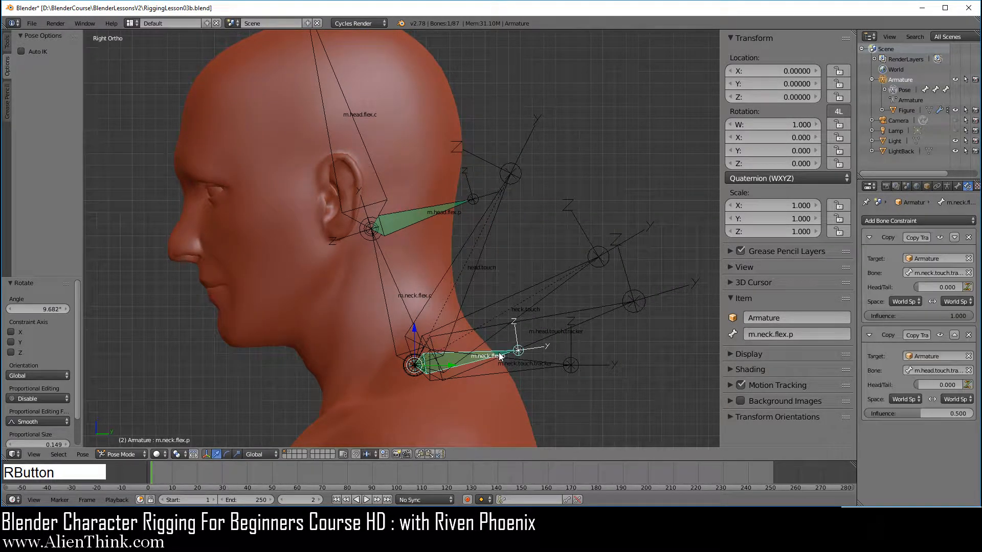
pyautogui.rightClick(583, 322)
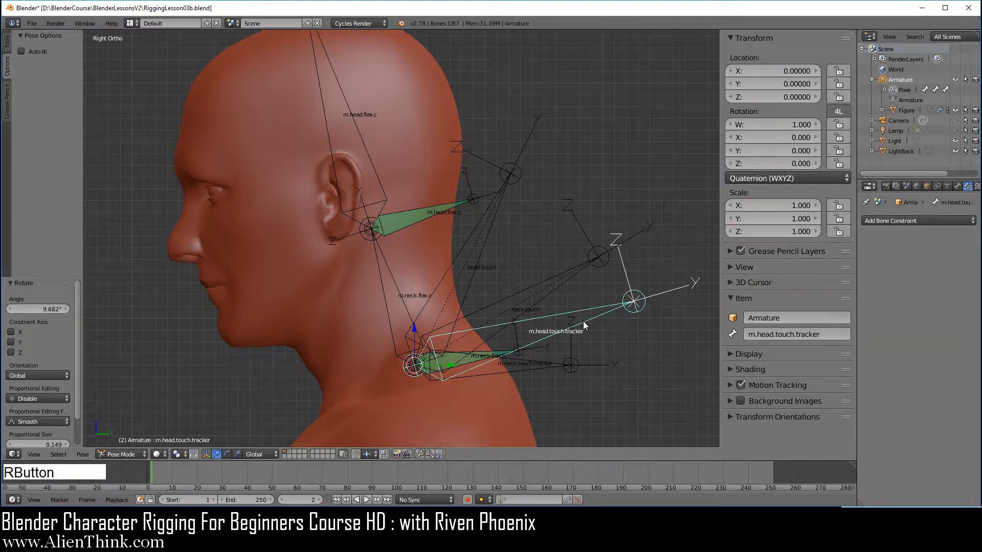
pyautogui.rightClick(495, 353)
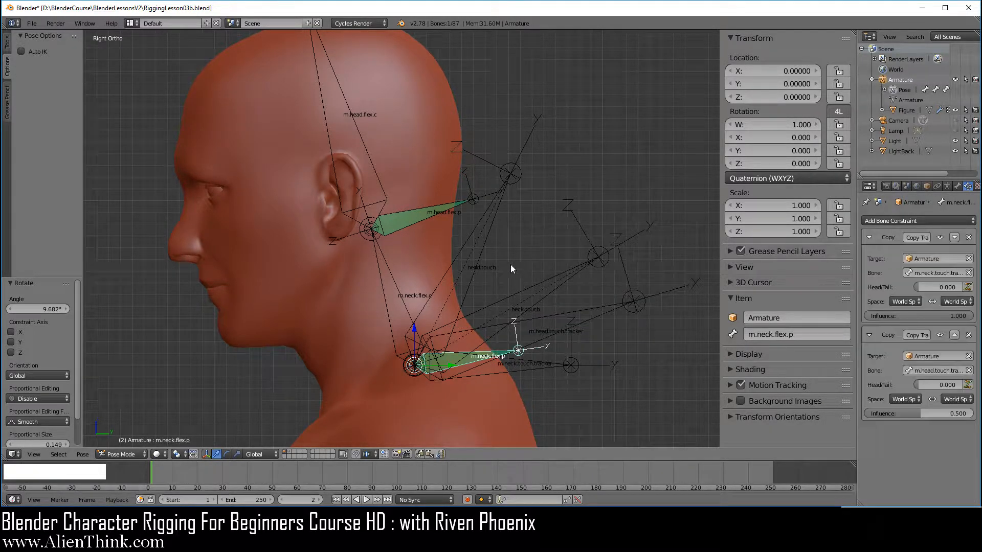
pyautogui.rightClick(493, 225)
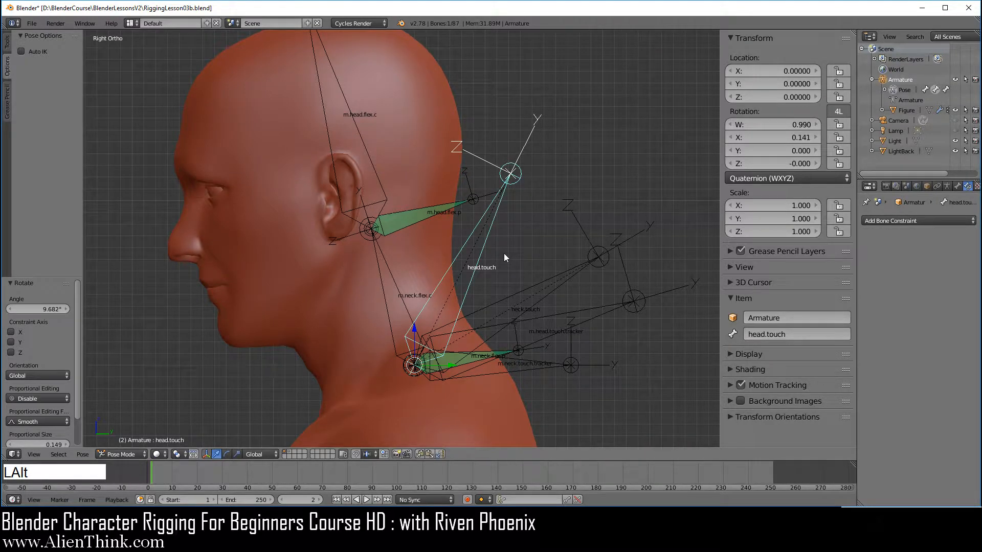
pyautogui.hotkey('alt', 'r')
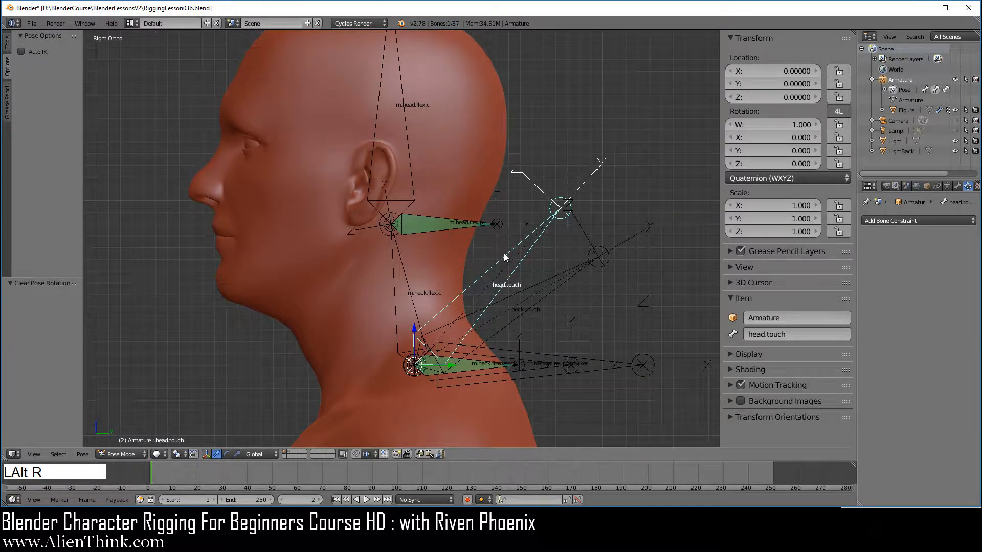
# Test-rotate neck.touch about 21.6° forward and inspect the m.neck.flex.p and m.neck.touch.tracker bones.
pyautogui.rightClick(570, 280)
pyautogui.press('r')
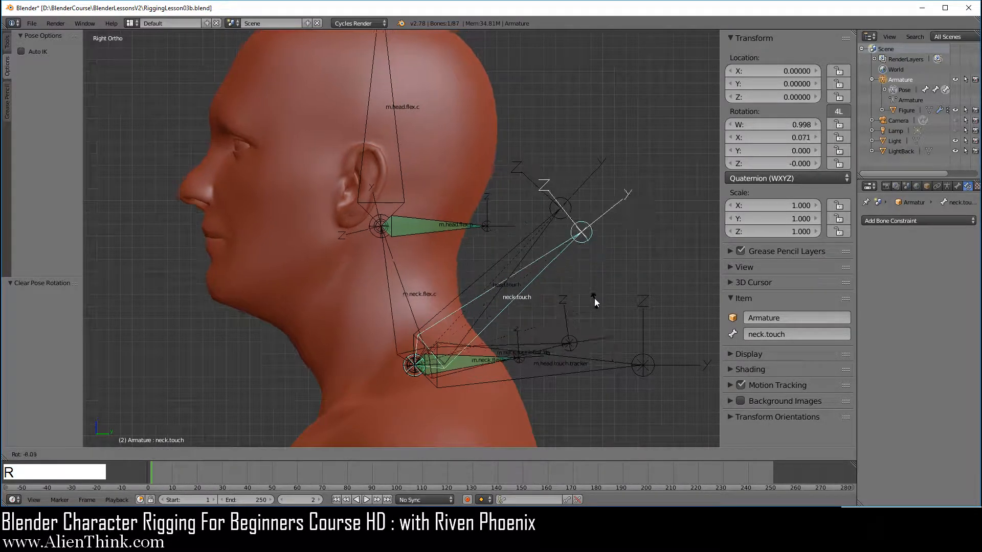
pyautogui.click(584, 266)
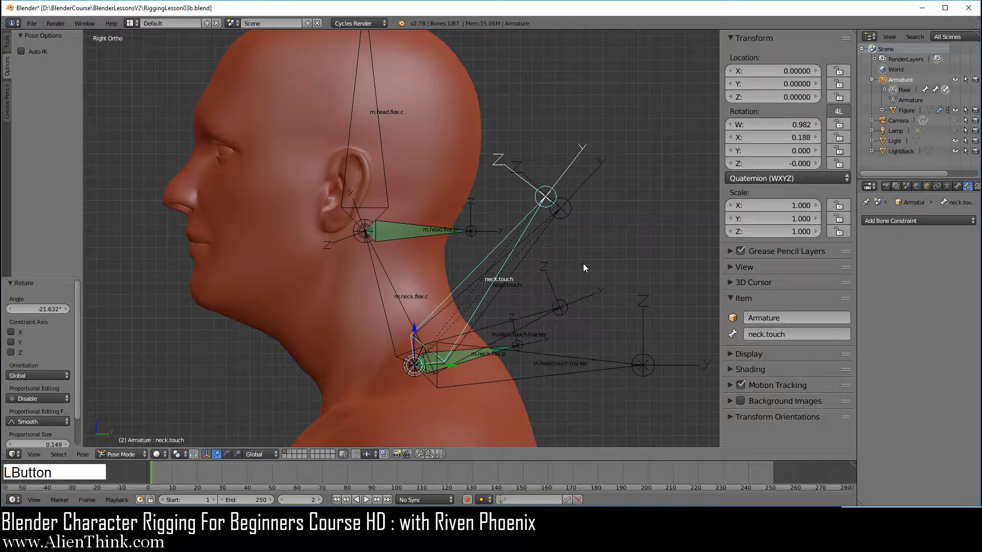
pyautogui.rightClick(492, 353)
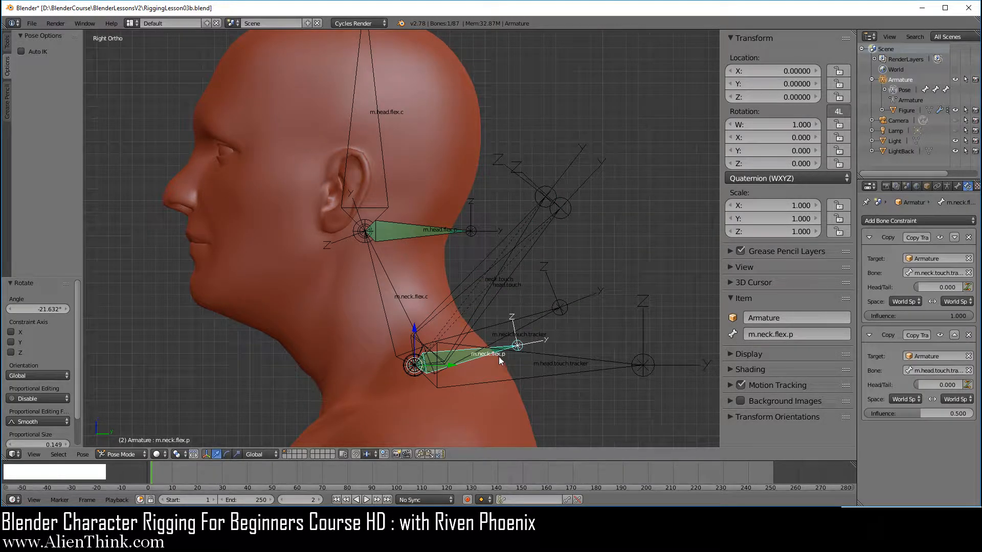
pyautogui.rightClick(533, 320)
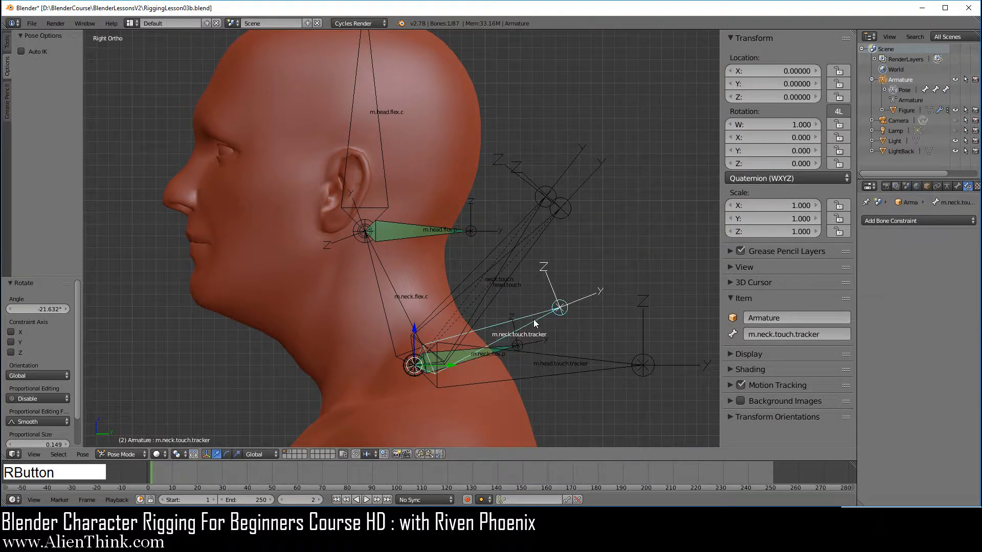
pyautogui.rightClick(484, 356)
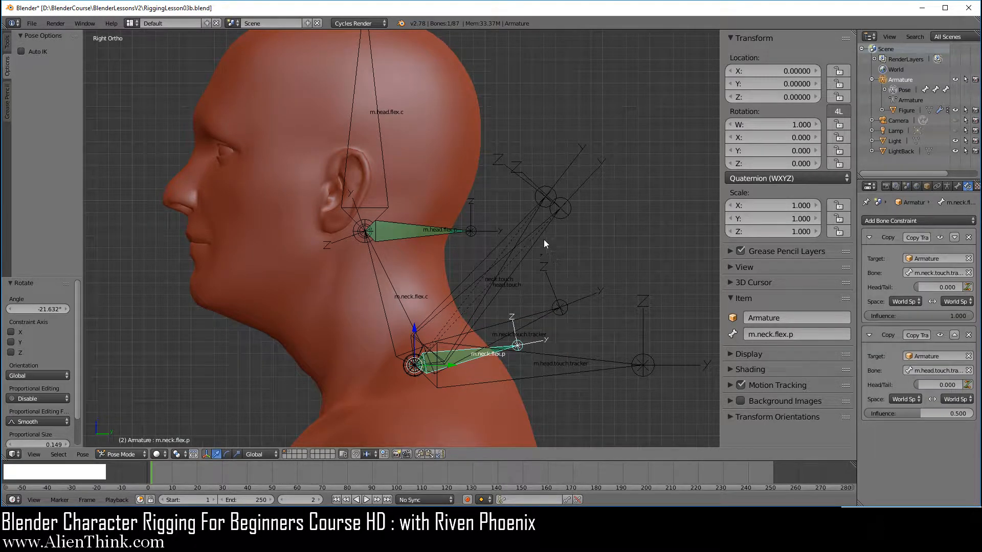
# Try rotating neck.touch back, cancel that rotation, and clear the bone's pose rotation.
pyautogui.rightClick(527, 221)
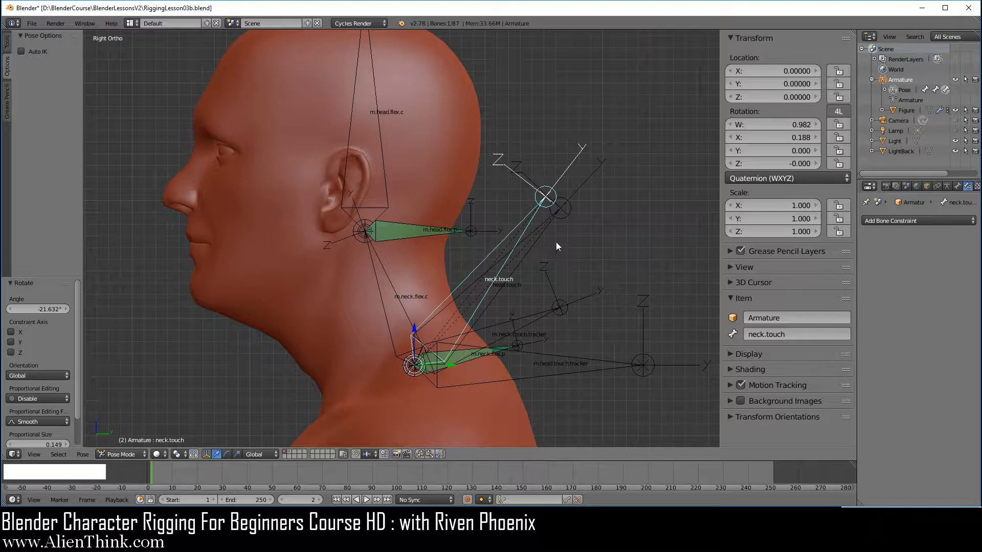
pyautogui.press('r')
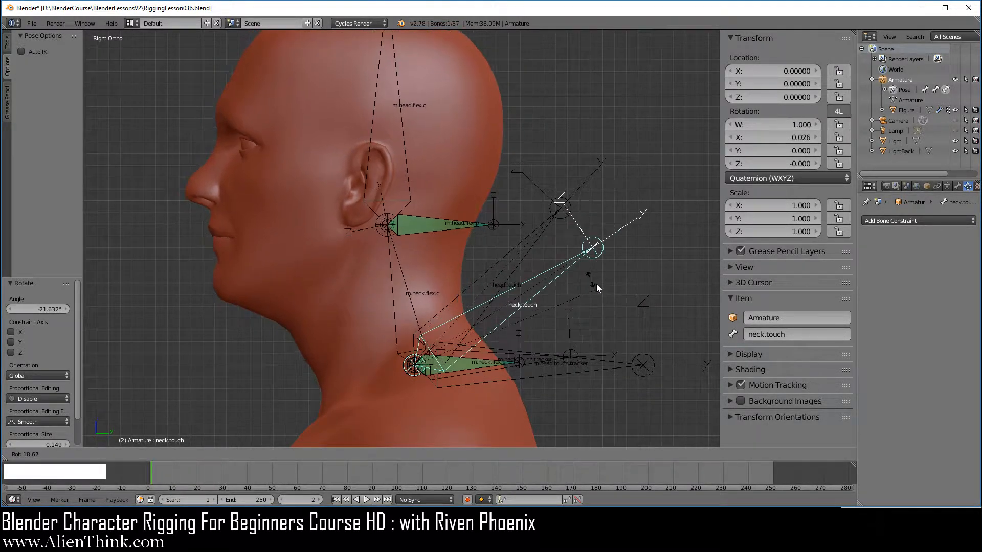
pyautogui.rightClick(597, 284)
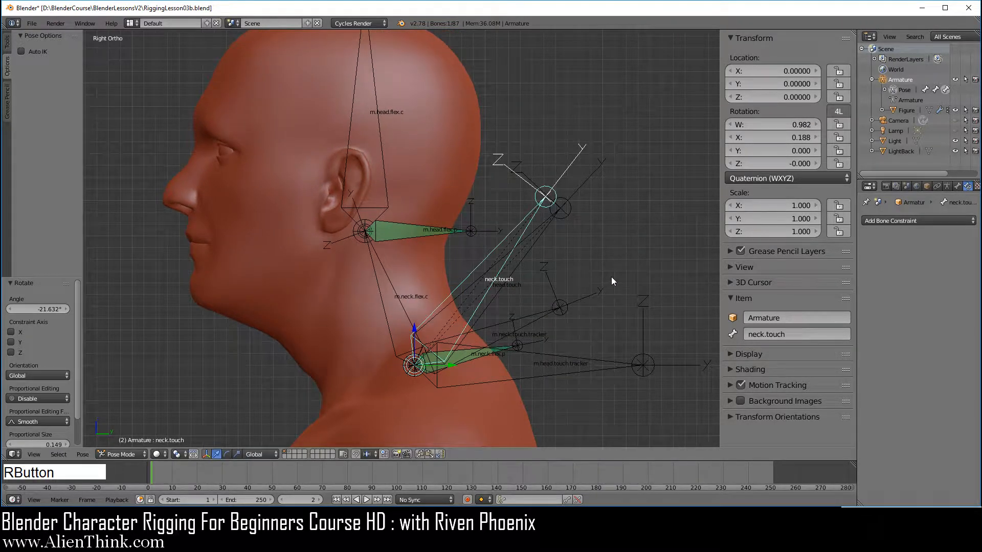
pyautogui.hotkey('alt', 'r')
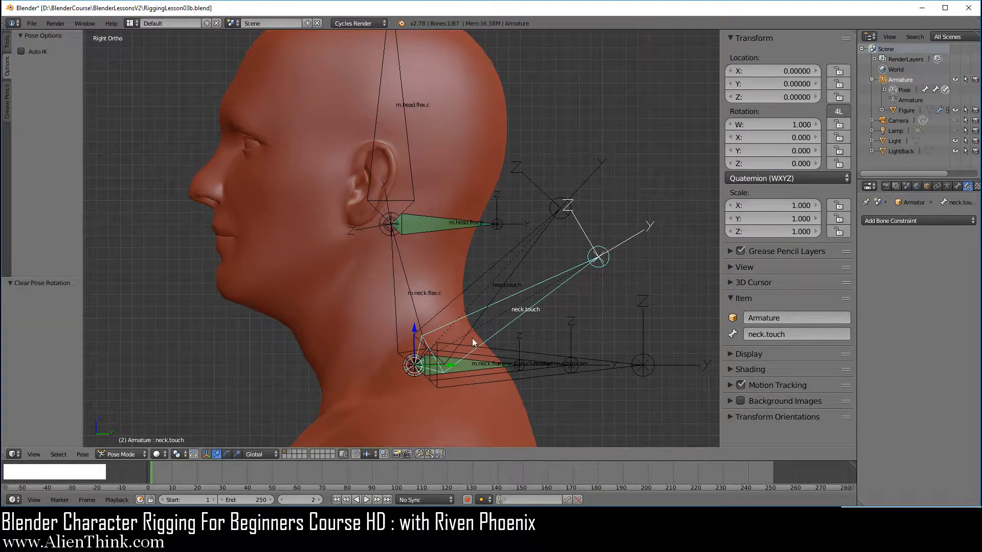
# Test-rotate head.touch and neck.touch together about 16° forward and inspect the m.neck.flex.p and m.head.touch.tracker bones.
pyautogui.rightClick(487, 366)
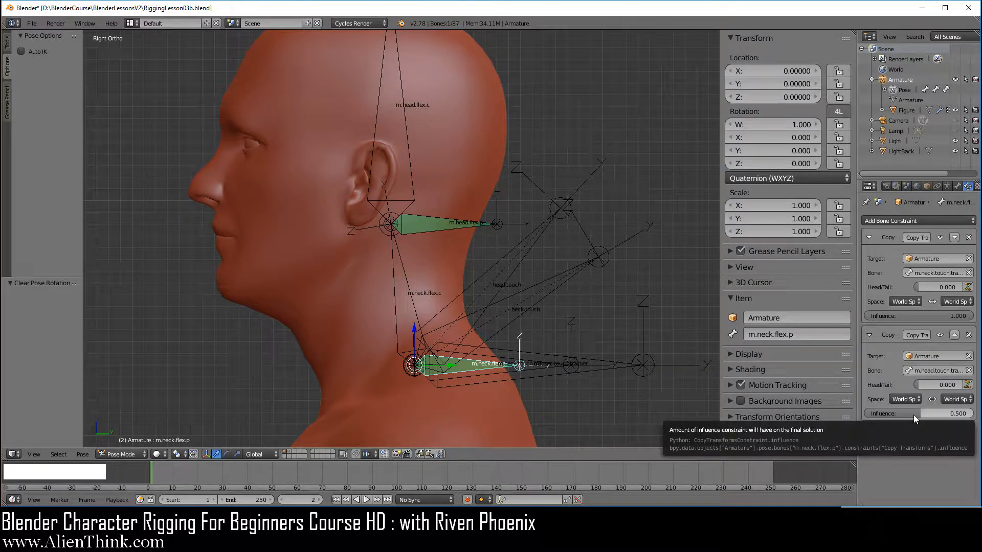
pyautogui.rightClick(543, 232)
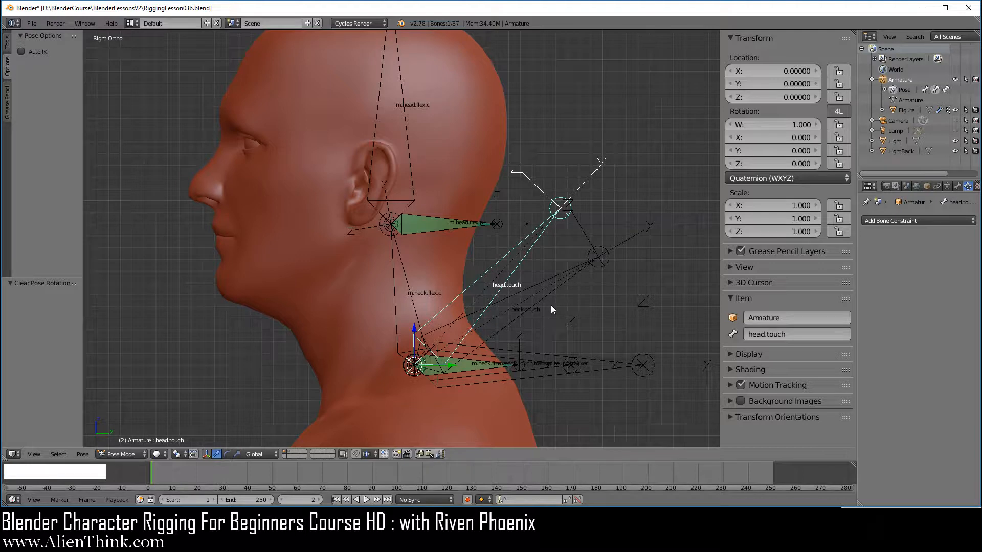
pyautogui.keyDown('shift'); pyautogui.rightClick(562, 281); pyautogui.keyUp('shift')
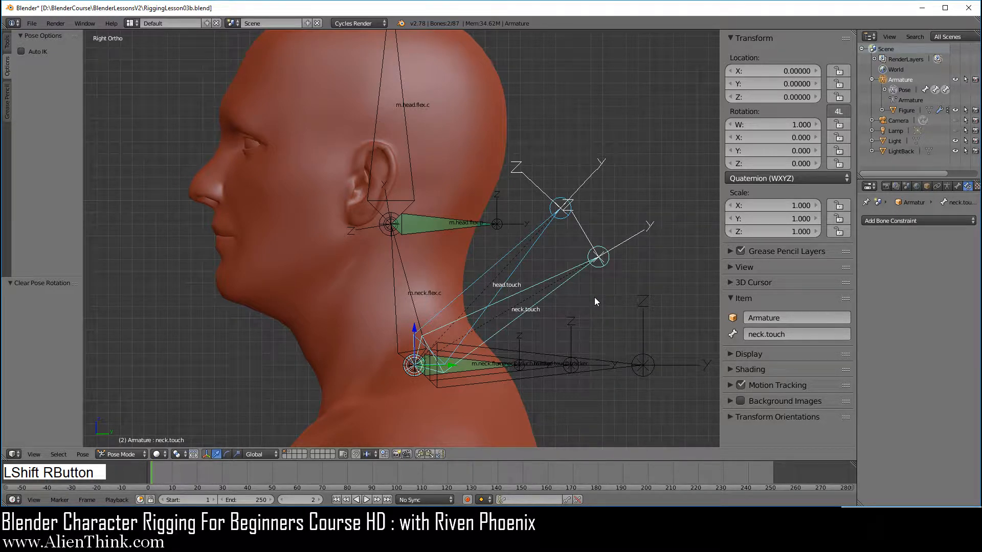
pyautogui.press('r')
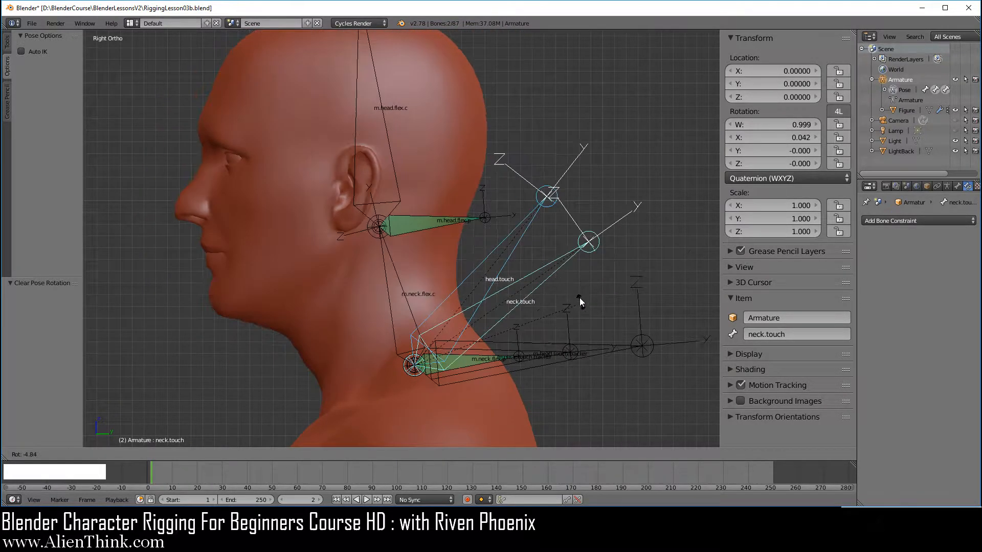
pyautogui.click(521, 338)
pyautogui.rightClick(495, 343)
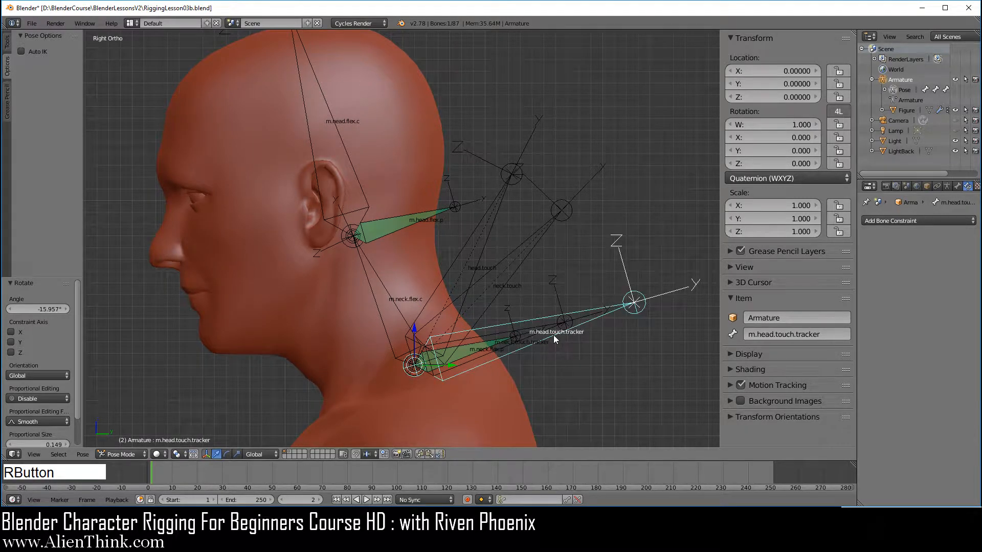
pyautogui.rightClick(539, 237)
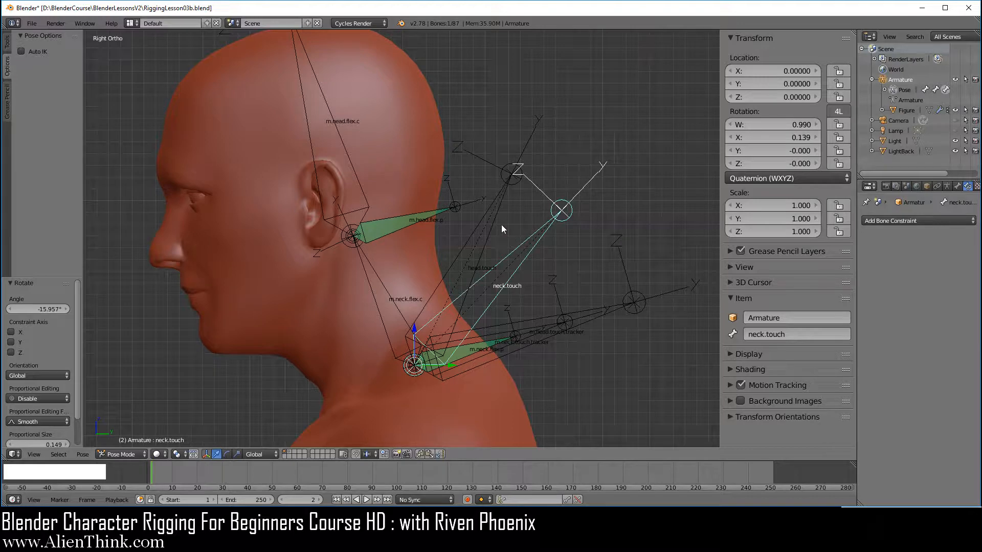
# Clear the pose rotation of all visible bones and deselect them.
pyautogui.press('a')
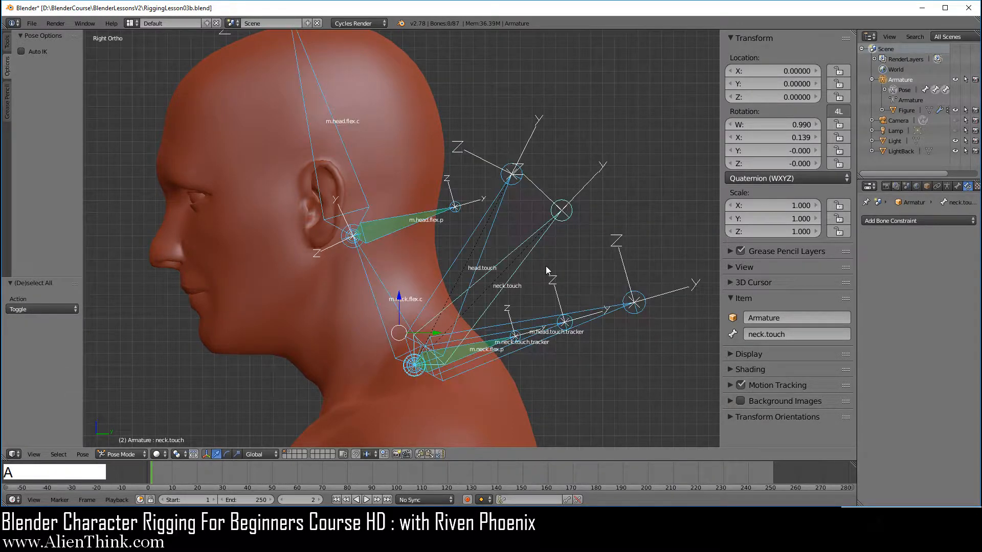
pyautogui.hotkey('alt', 'r')
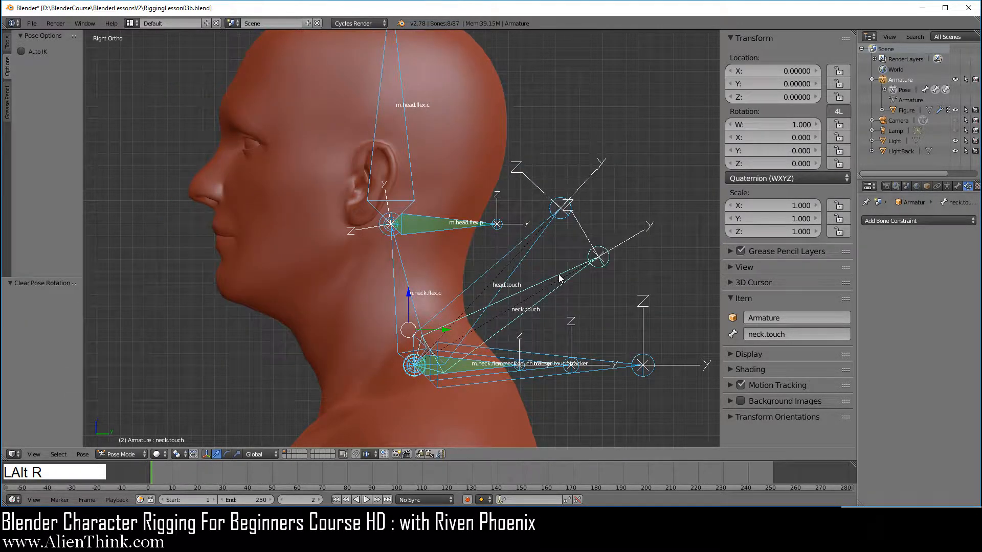
pyautogui.press('a')
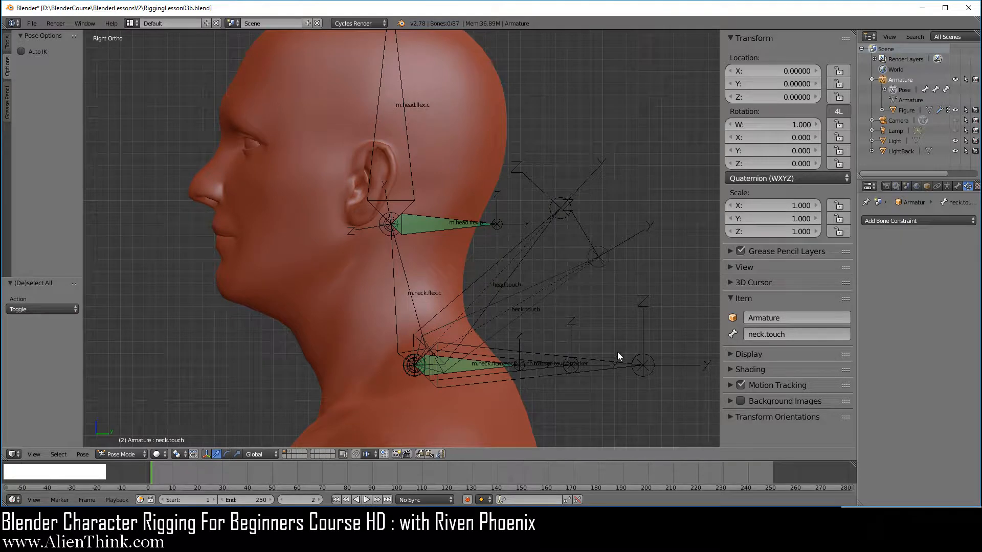
# Test-rotate head.touch alone about 13.7° forward and inspect the m.neck.flex.p bone's constraints.
pyautogui.rightClick(534, 238)
pyautogui.rightClick(535, 245)
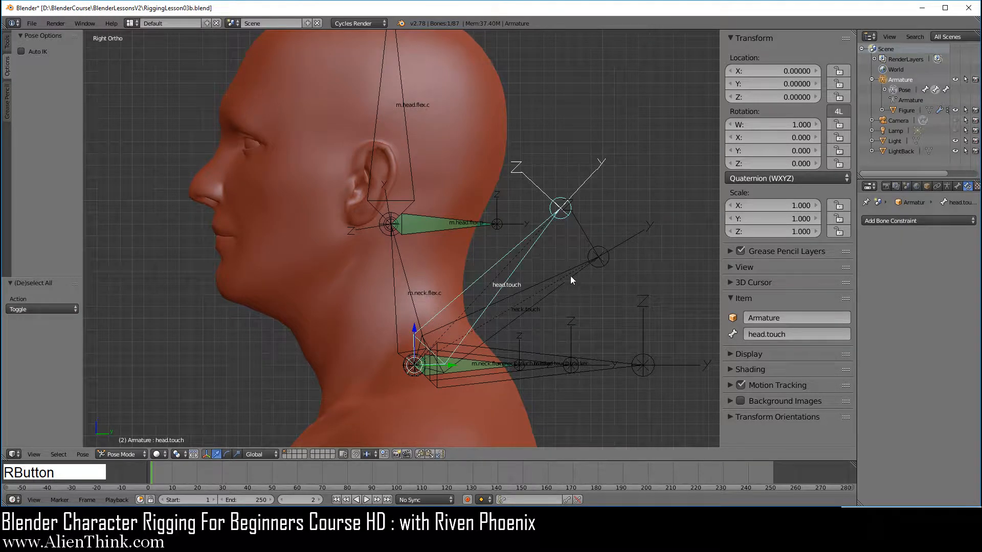
pyautogui.press('r')
pyautogui.click(590, 277)
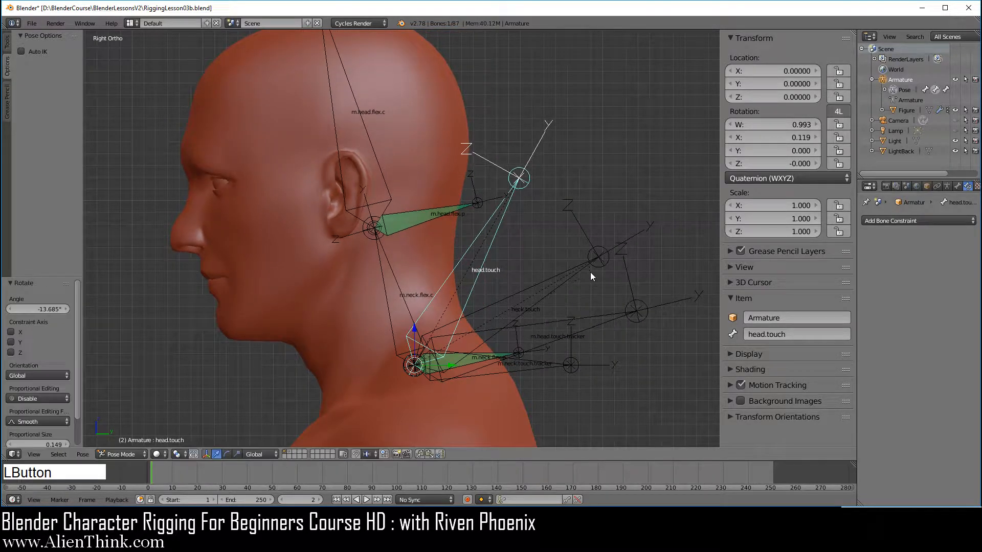
pyautogui.rightClick(502, 354)
pyautogui.rightClick(567, 340)
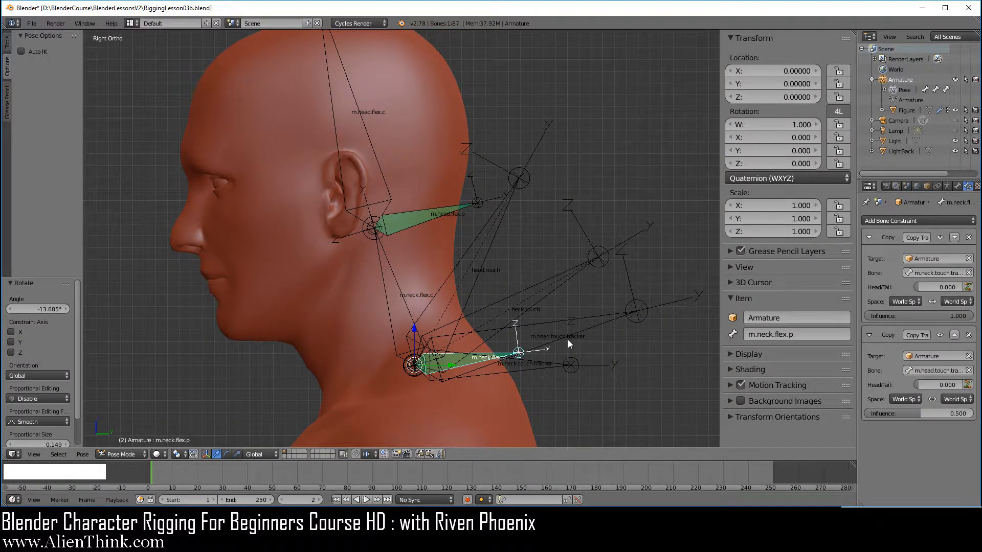
# Test-rotate neck.touch about 14.8° forward on top of the head.touch pose and inspect the neck flex and head tracker bones.
pyautogui.rightClick(556, 294)
pyautogui.press('r')
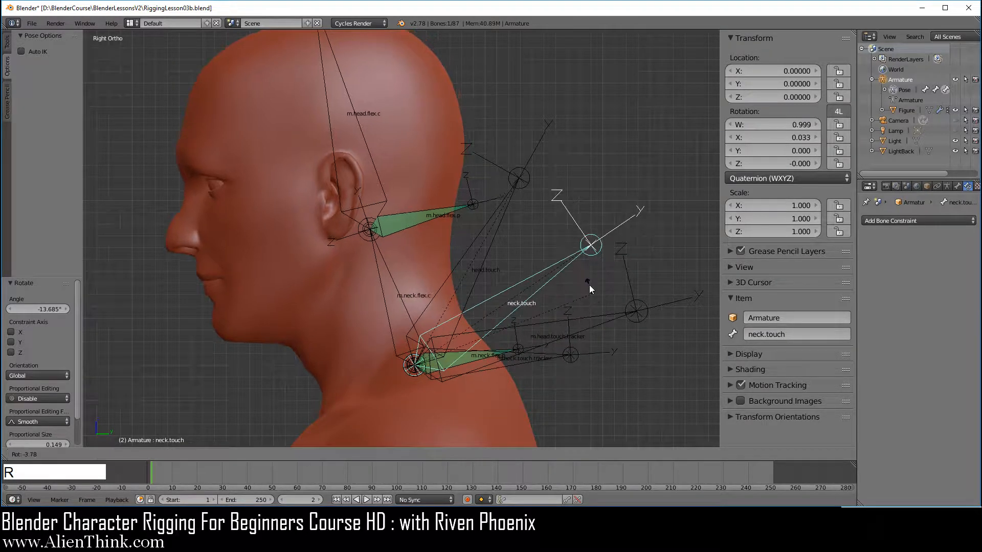
pyautogui.click(573, 263)
pyautogui.rightClick(494, 346)
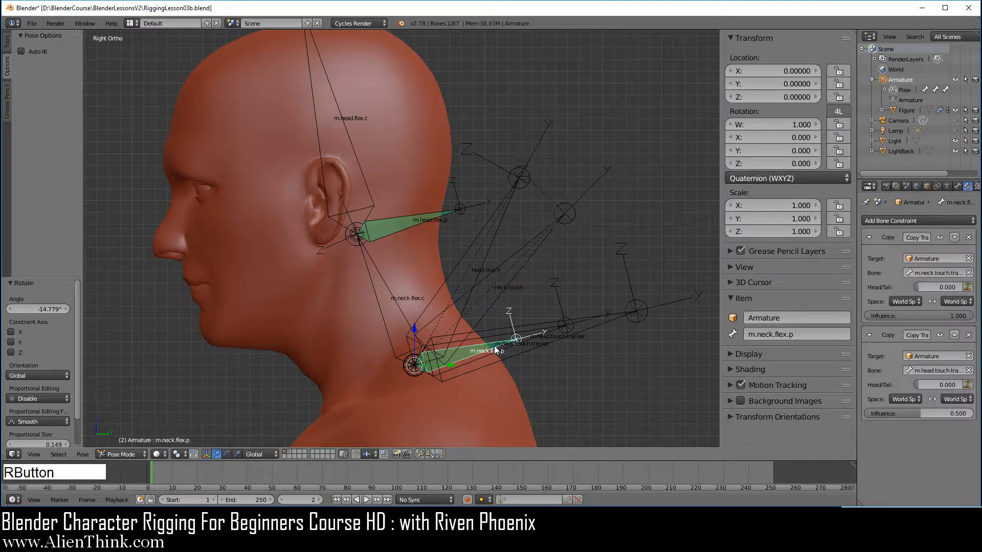
pyautogui.rightClick(560, 341)
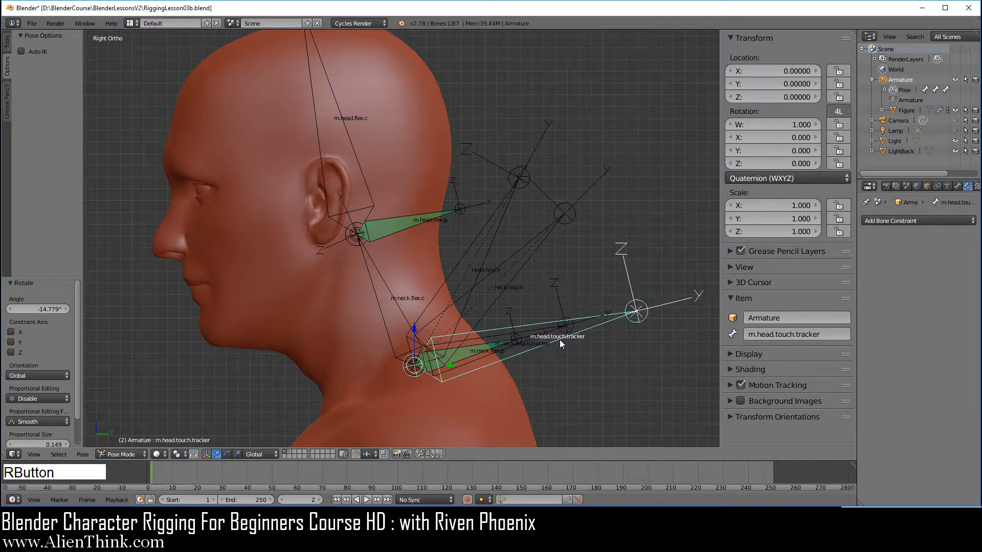
pyautogui.rightClick(536, 248)
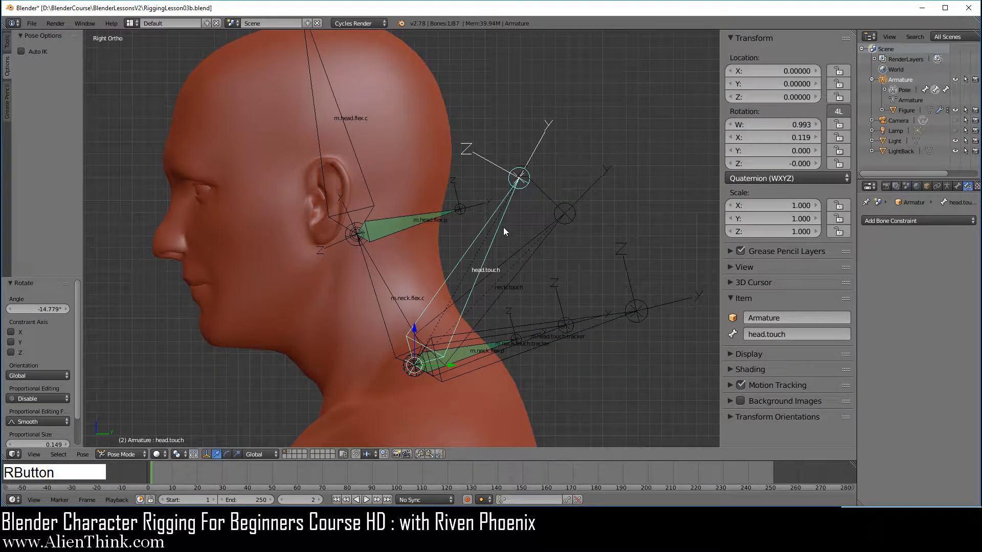
pyautogui.rightClick(505, 342)
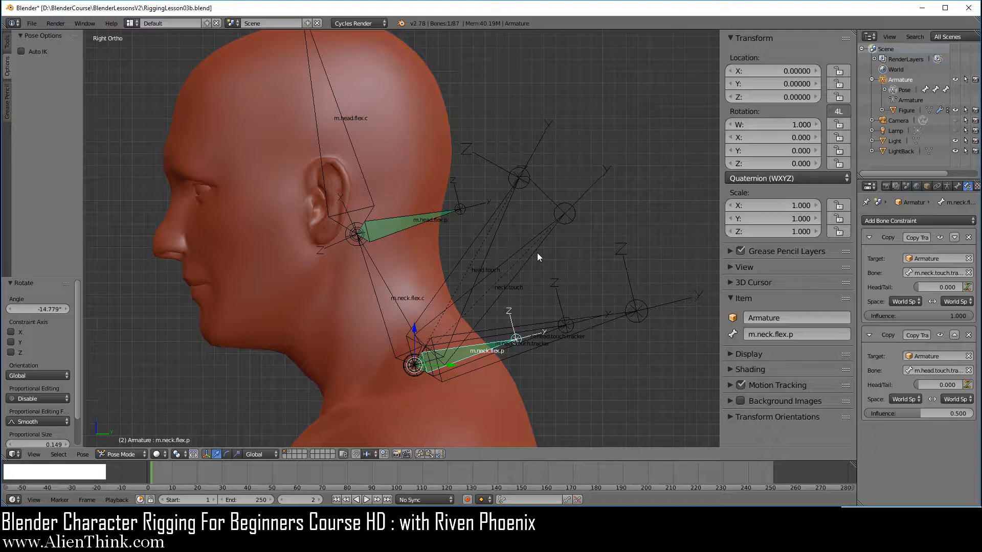
# Reset the combined head.touch and neck.touch test pose by clearing rotation on all visible bones, and deselect everything.
pyautogui.press('a')
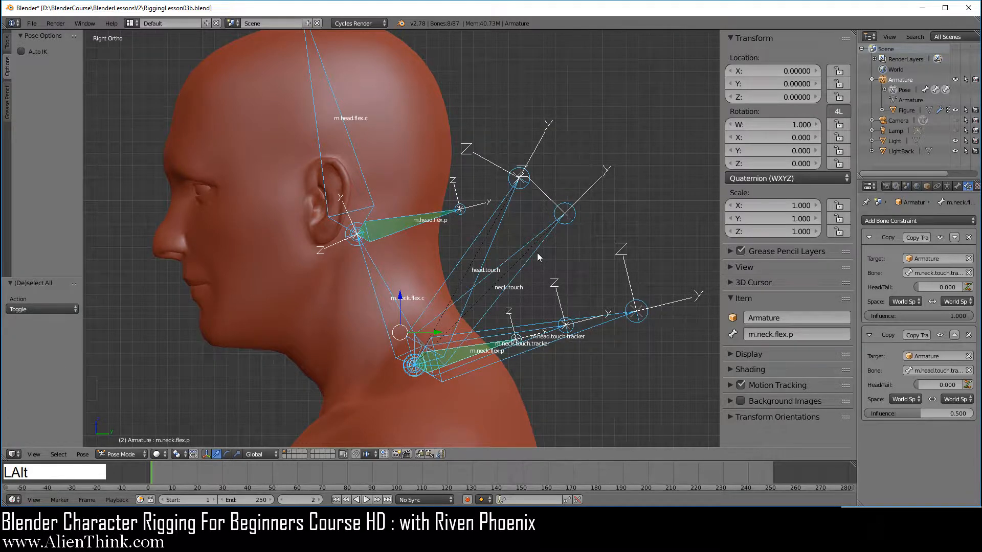
pyautogui.hotkey('alt', 'r')
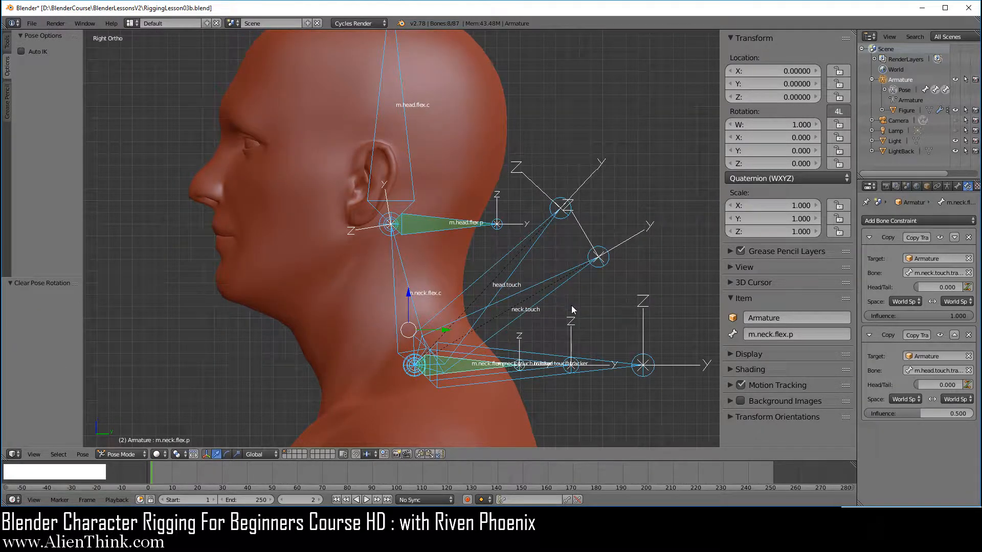
pyautogui.press('a')
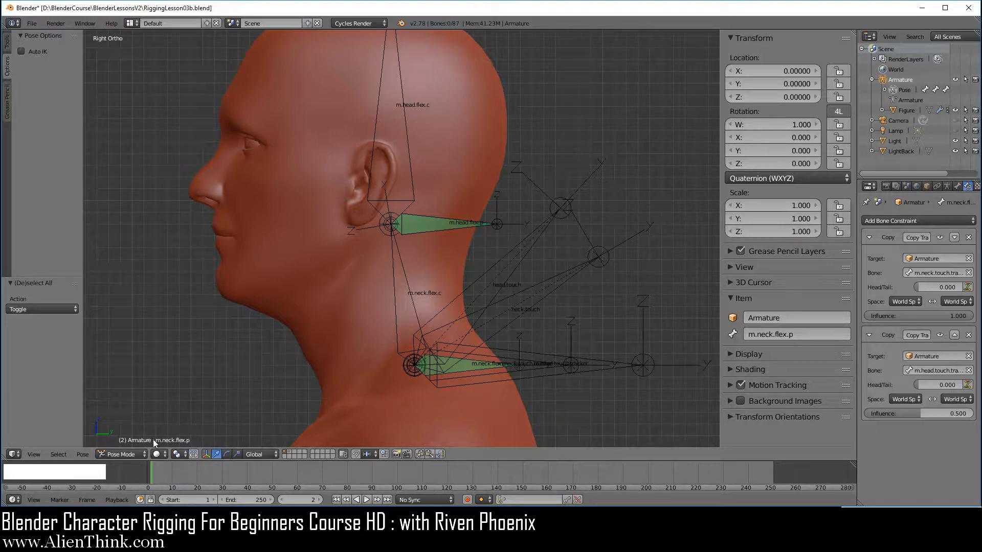
# In the armature's Edit Mode, extrude a new bone from the neck base joint, about 0.043 in Y and 0.097 in Z.
pyautogui.click(122, 454)
pyautogui.click(128, 431)
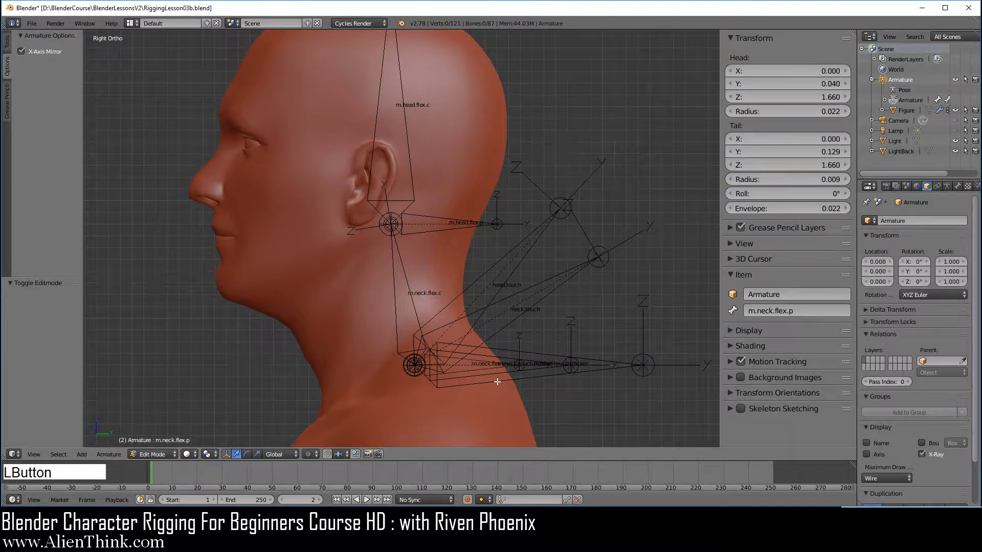
pyautogui.rightClick(415, 365)
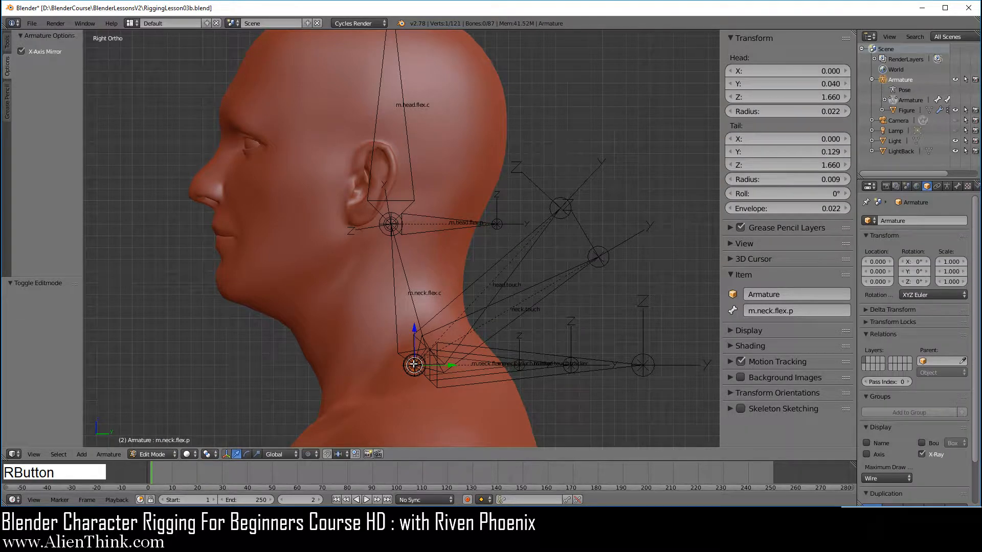
pyautogui.press('e')
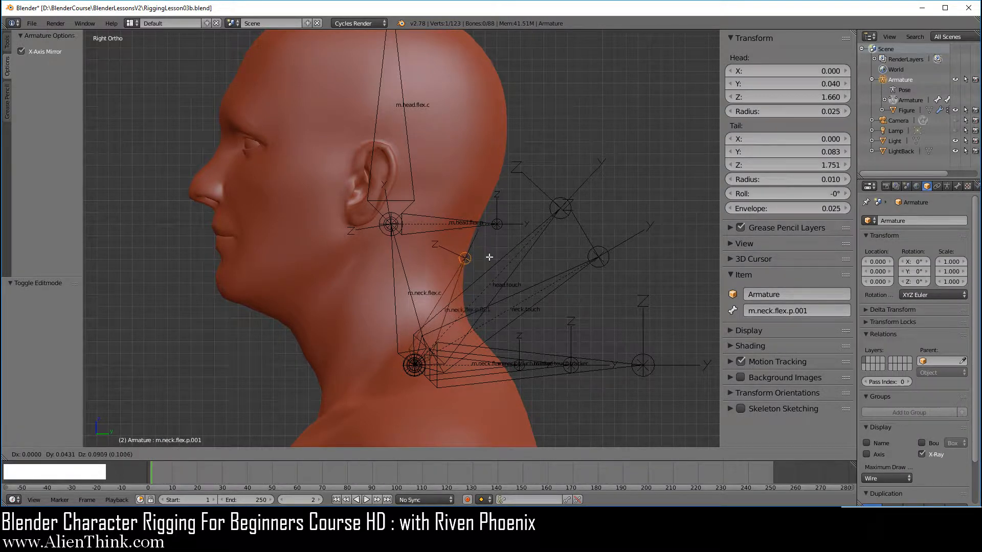
pyautogui.click(490, 249)
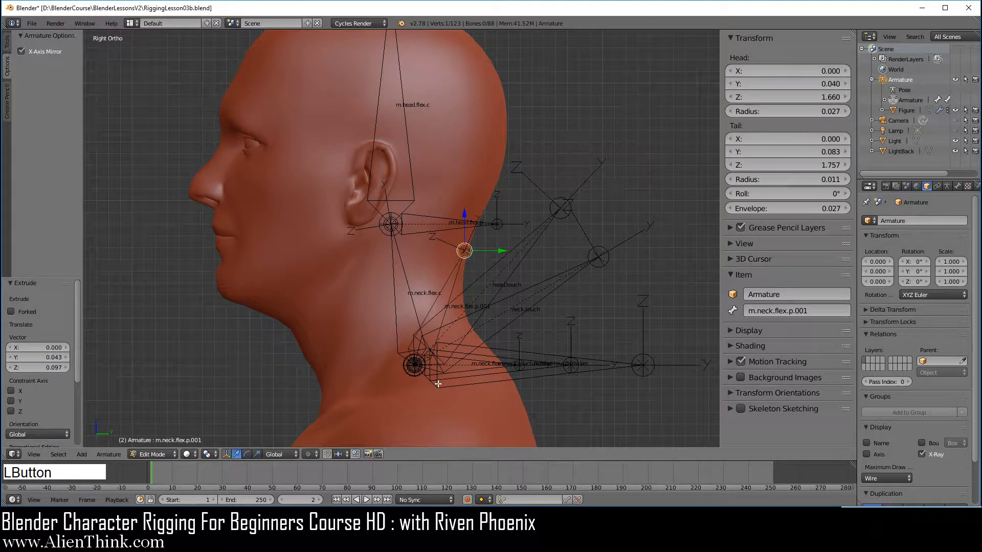
# Split the extruded neck bone from the rest of the armature and turn off its Deform option.
pyautogui.rightClick(451, 285)
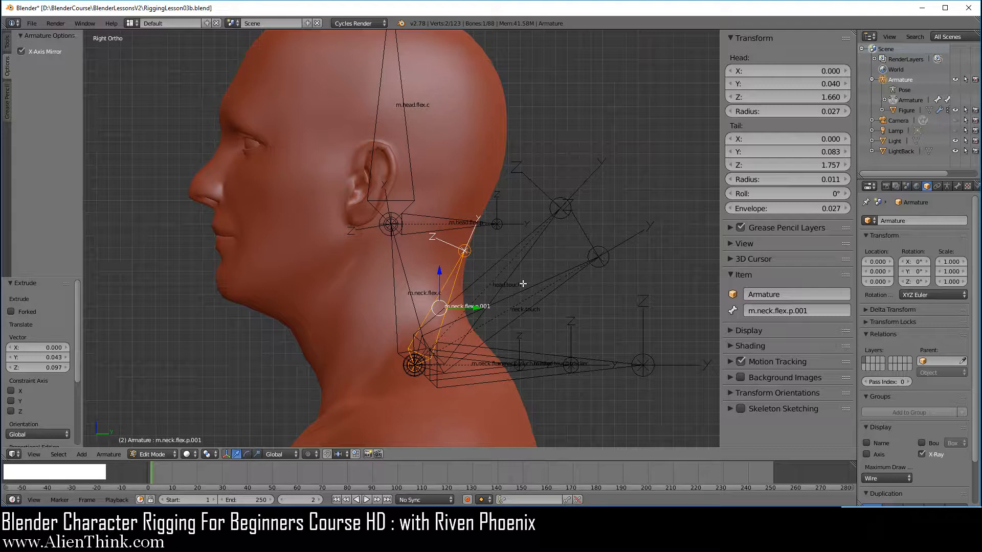
pyautogui.press('y')
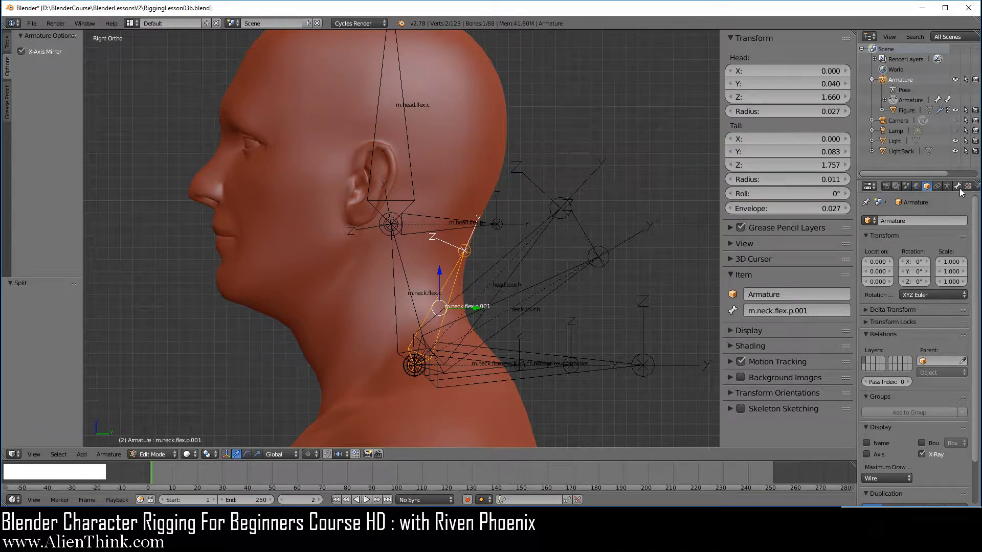
pyautogui.click(958, 186)
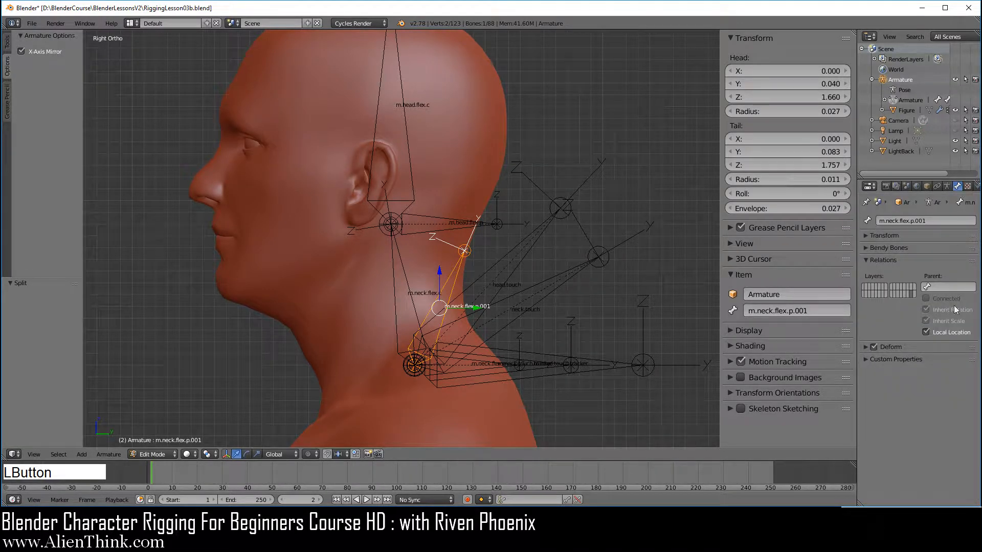
pyautogui.click(880, 349)
# Rename the new neck bone as m.neck.follow.head.
pyautogui.click(818, 312)
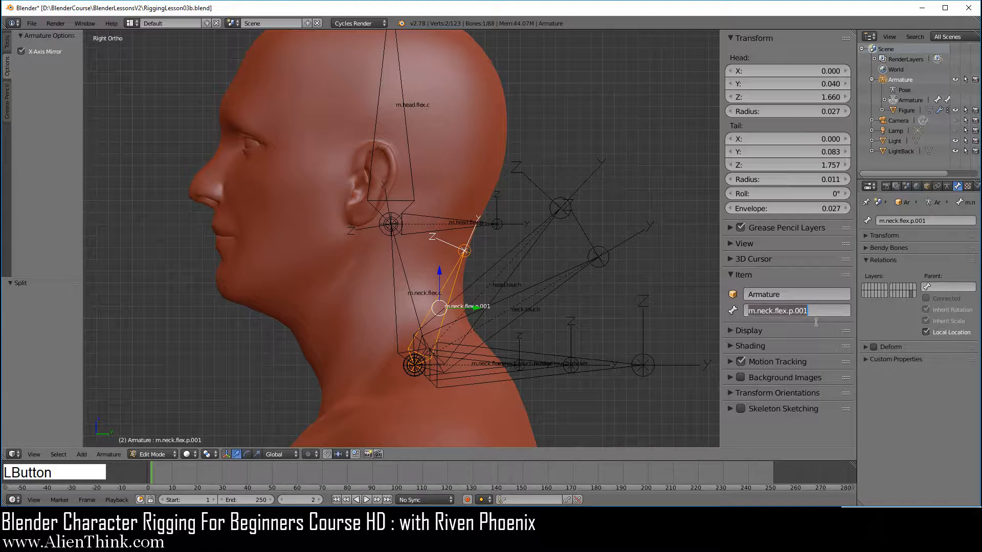
pyautogui.write('m')
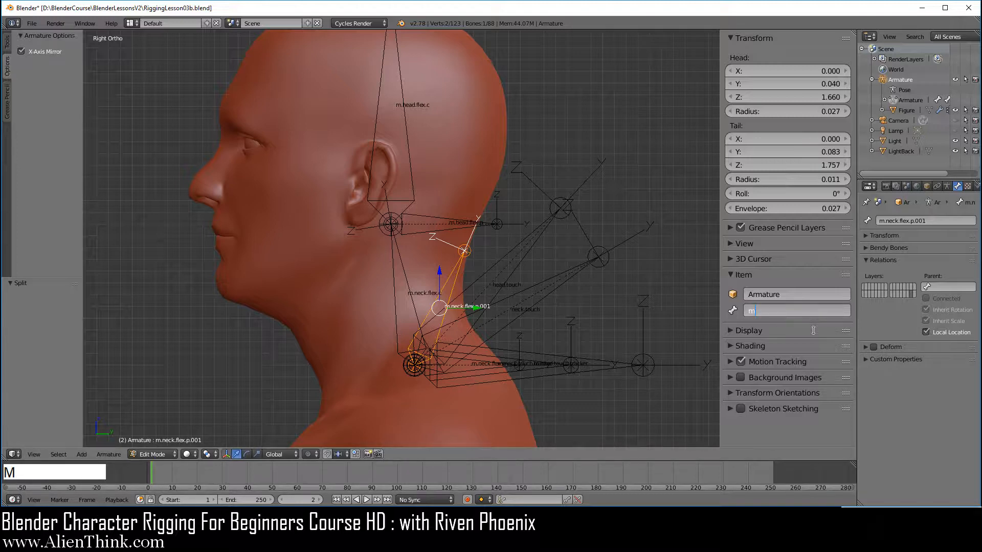
pyautogui.write('.neck.follow.head')
pyautogui.press('Return')
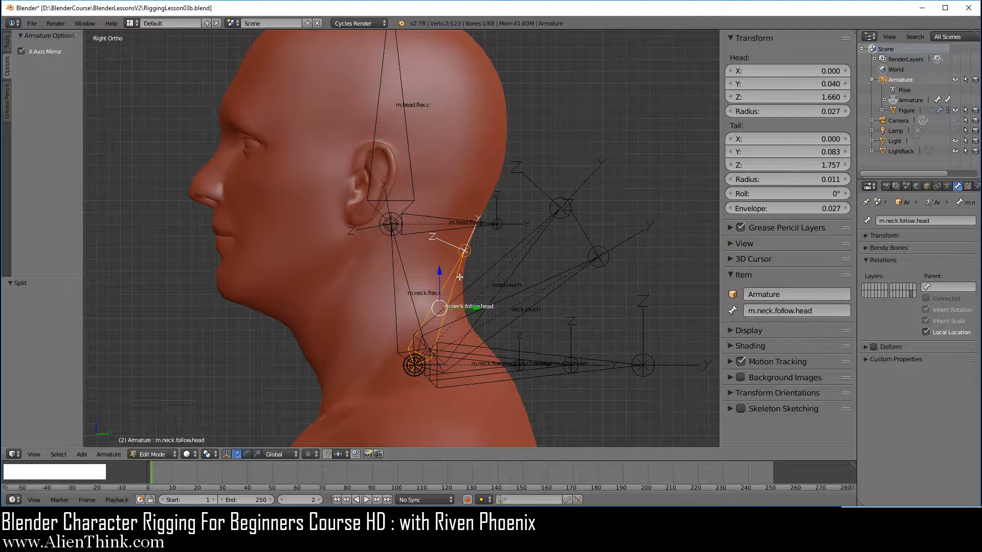
# Align the m.neck.follow.head bone to head.touch and leave only m.neck.follow.head selected.
pyautogui.rightClick(519, 273)
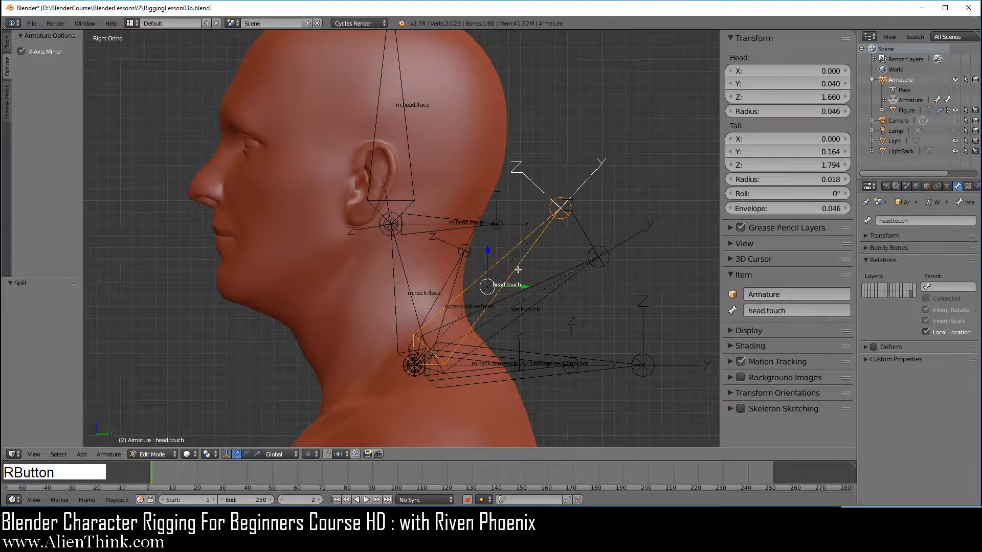
pyautogui.rightClick(454, 275)
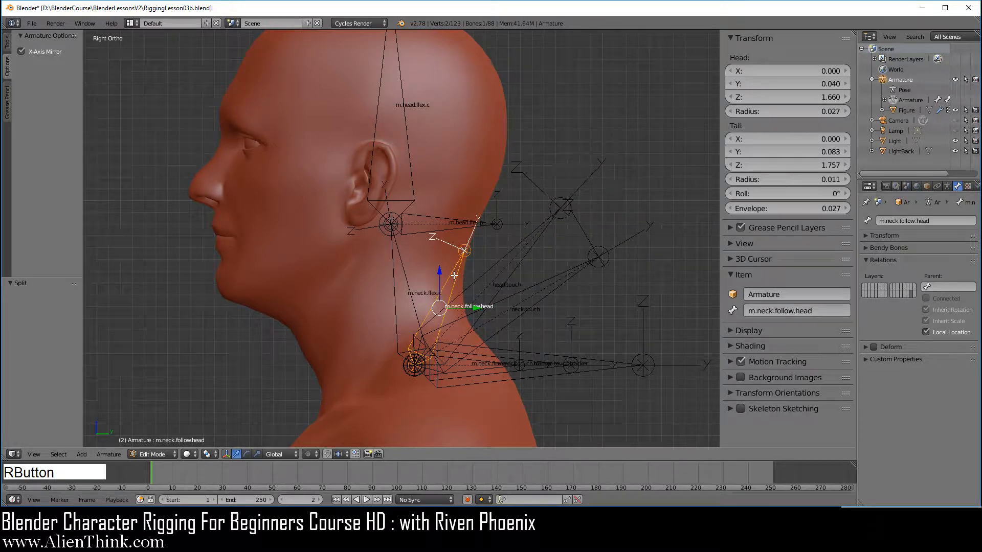
pyautogui.press('shift')
pyautogui.keyDown('shift'); pyautogui.rightClick(525, 285); pyautogui.keyUp('shift')
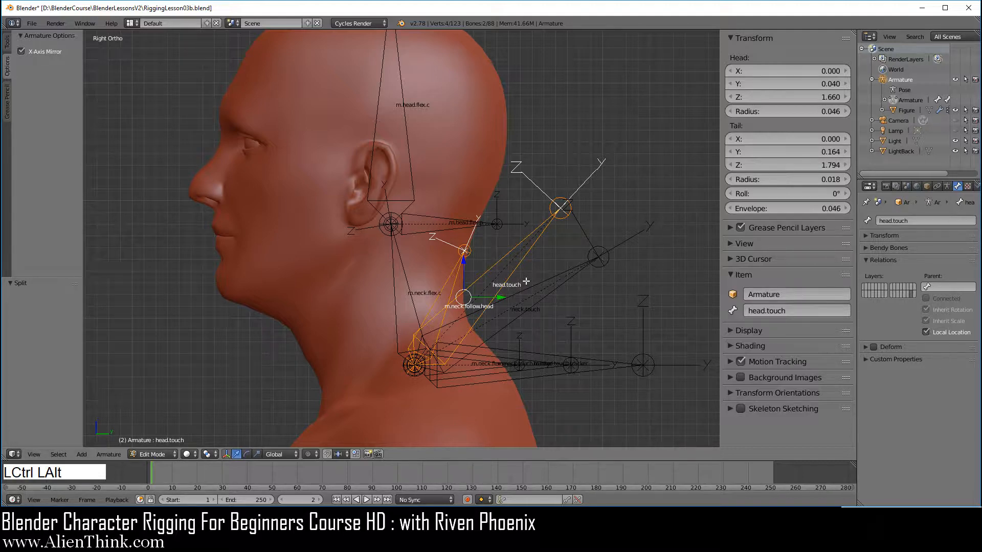
pyautogui.hotkey('ctrl', 'alt', 'a')
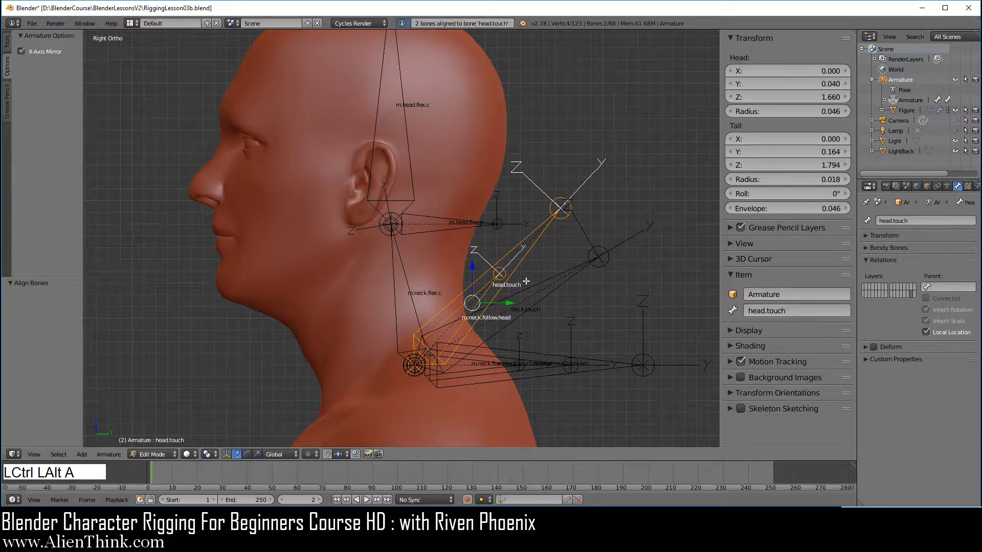
pyautogui.rightClick(484, 295)
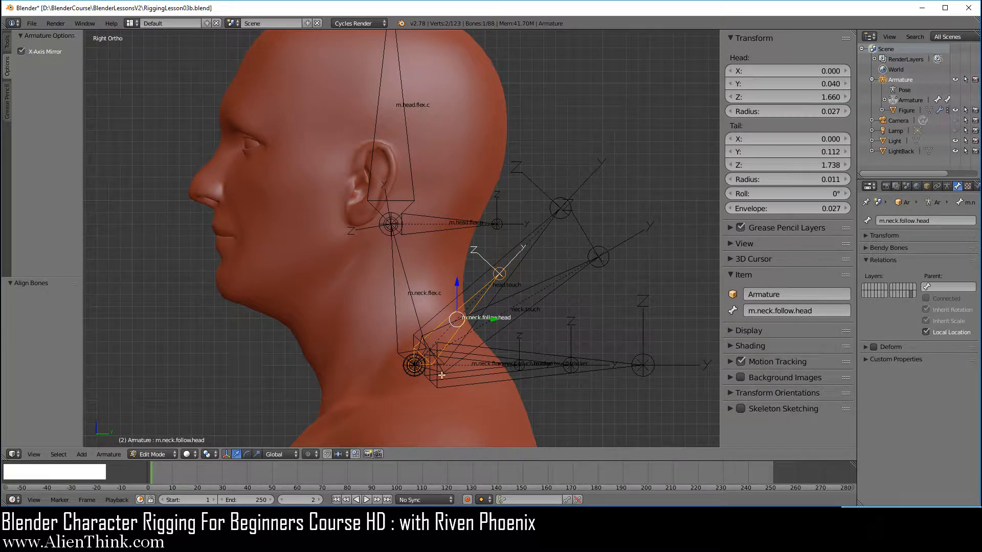
# Parent the neck.touch bone to m.neck.follow.head with Keep Offset.
pyautogui.scroll(1, 533, 356)
pyautogui.keyDown('shift'); pyautogui.moveTo(533, 356); pyautogui.dragTo(471, 244, button='middle'); pyautogui.keyUp('shift')
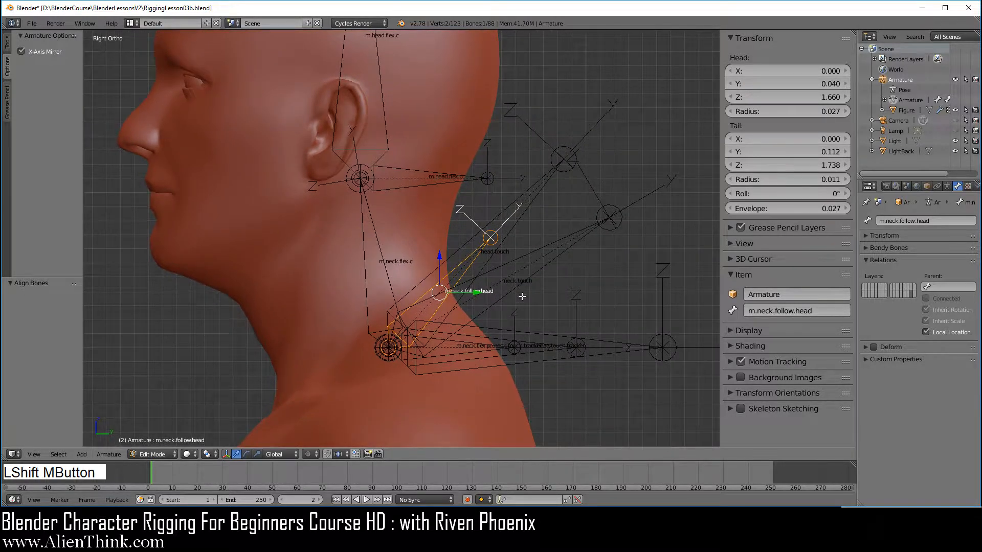
pyautogui.rightClick(506, 262)
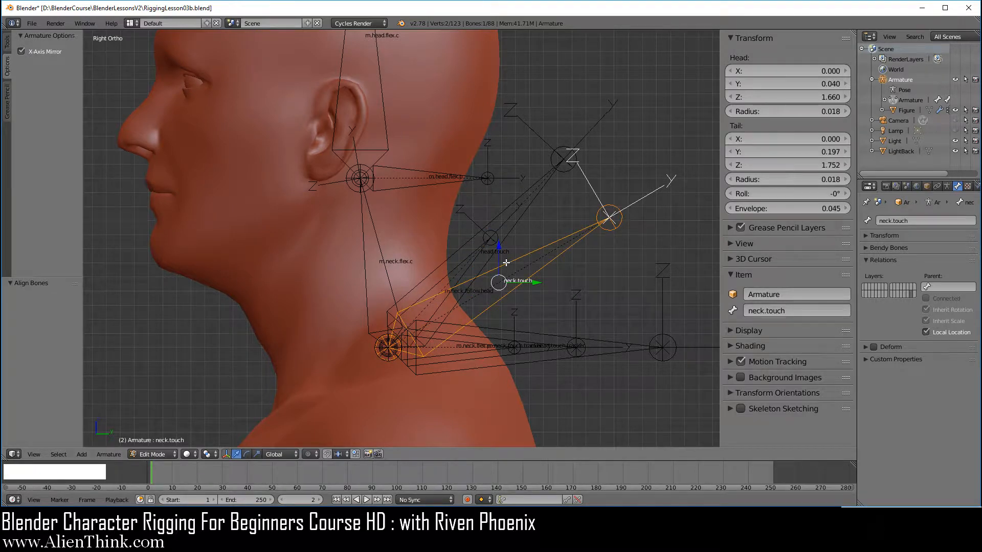
pyautogui.rightClick(476, 259)
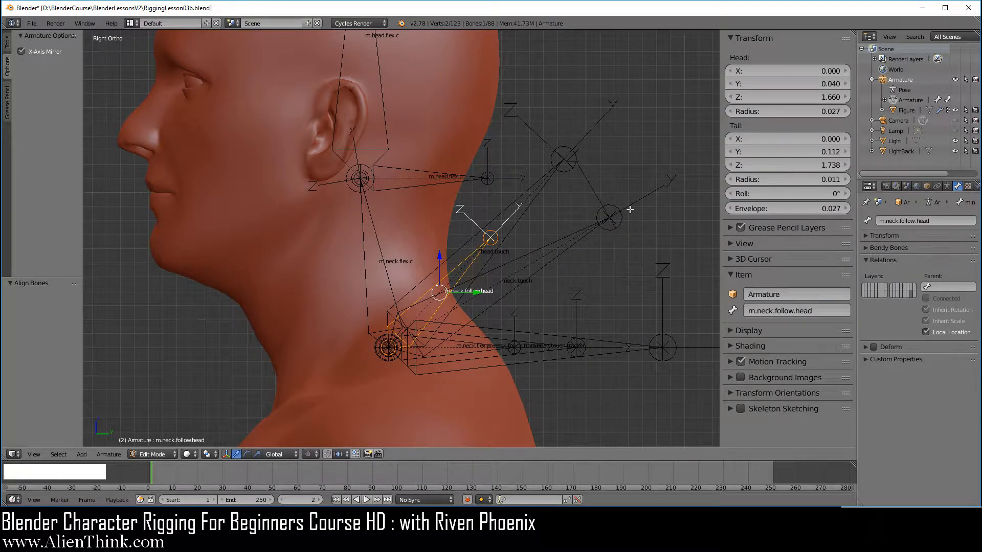
pyautogui.rightClick(522, 254)
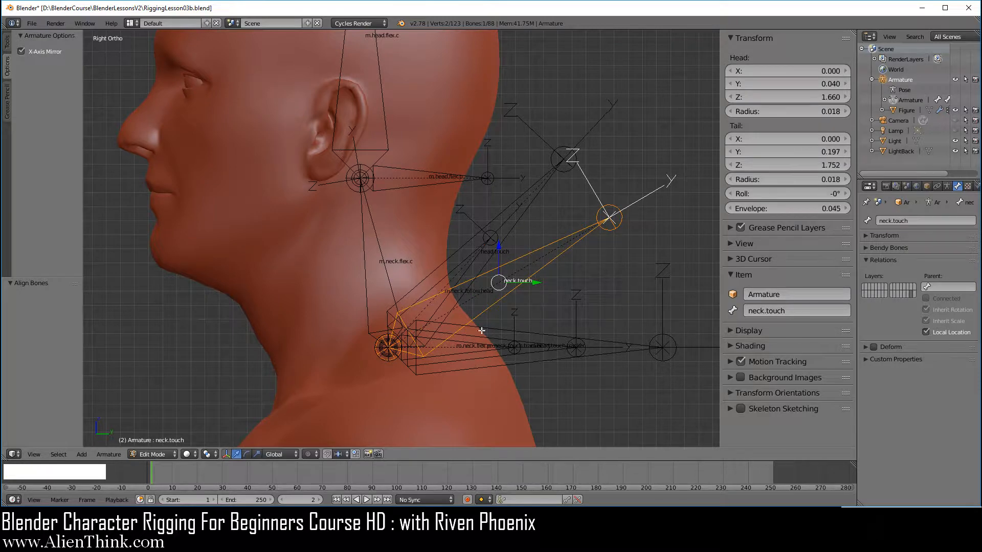
pyautogui.rightClick(530, 251)
pyautogui.keyDown('shift'); pyautogui.rightClick(531, 262); pyautogui.keyUp('shift')
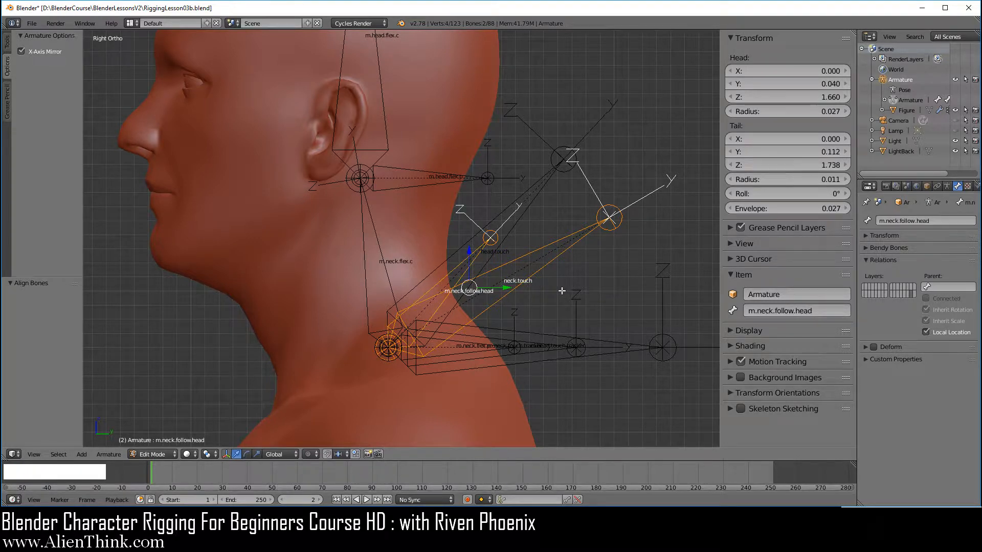
pyautogui.hotkey('ctrl', 'p')
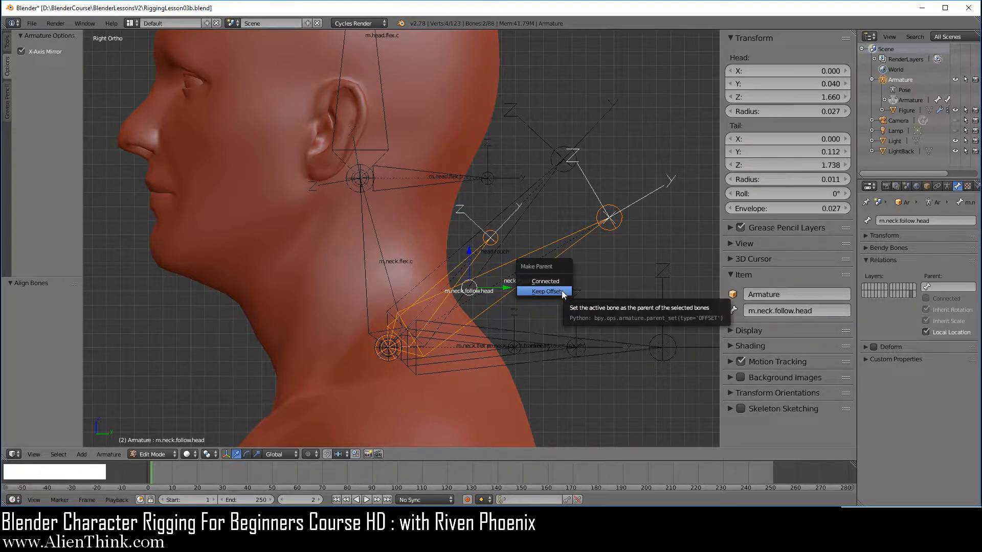
pyautogui.click(546, 292)
# Switch the armature to Pose Mode, test-rotate neck.touch on its own, and cancel the rotation.
pyautogui.click(160, 454)
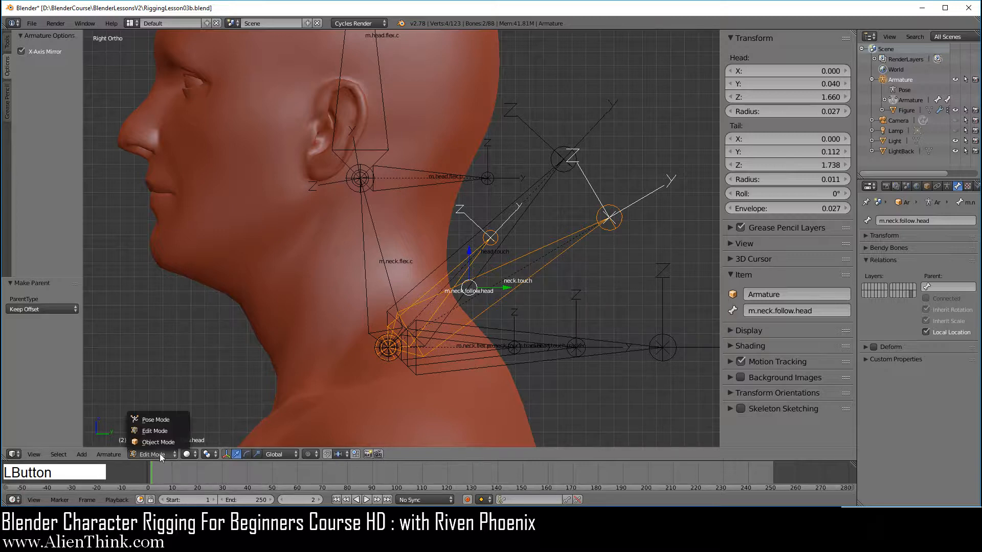
pyautogui.click(170, 415)
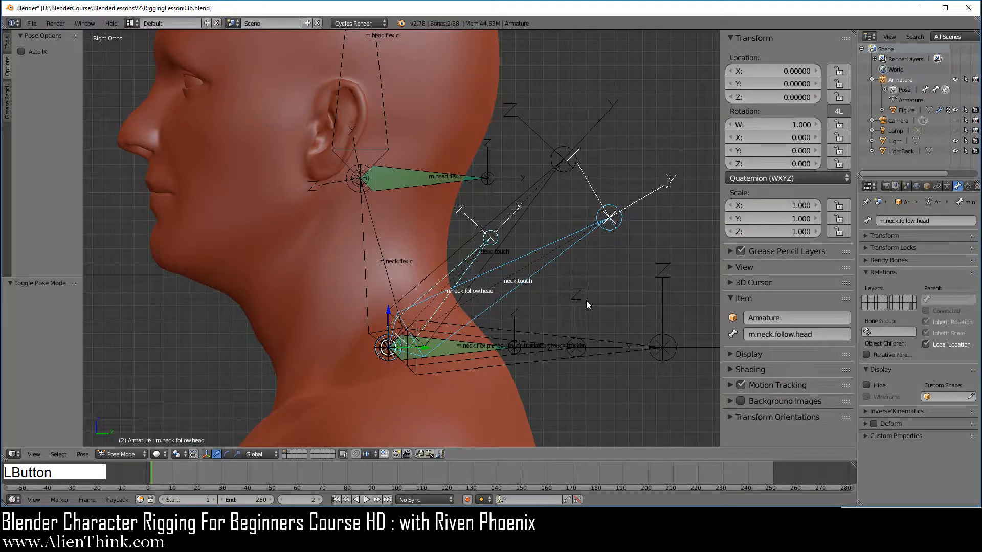
pyautogui.rightClick(566, 251)
pyautogui.press('r')
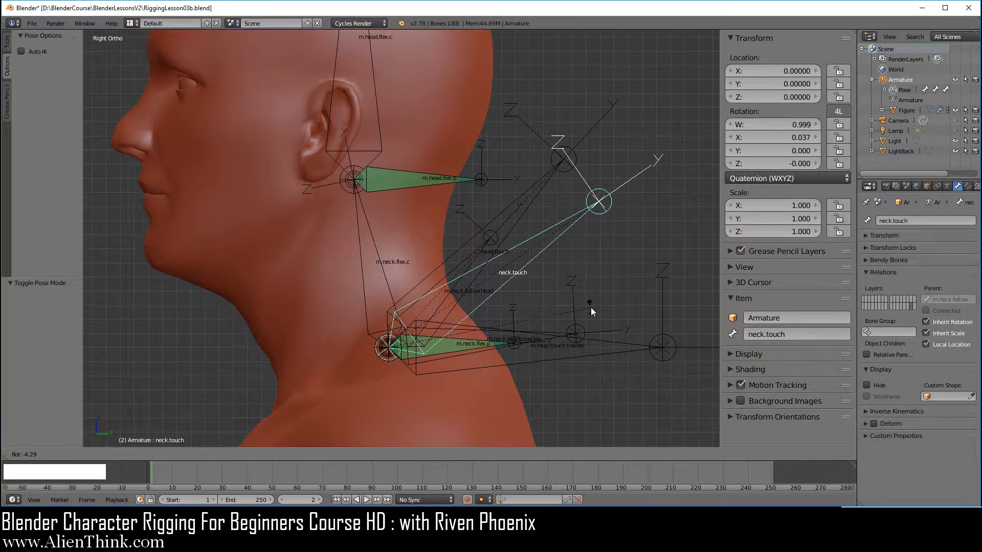
pyautogui.rightClick(591, 308)
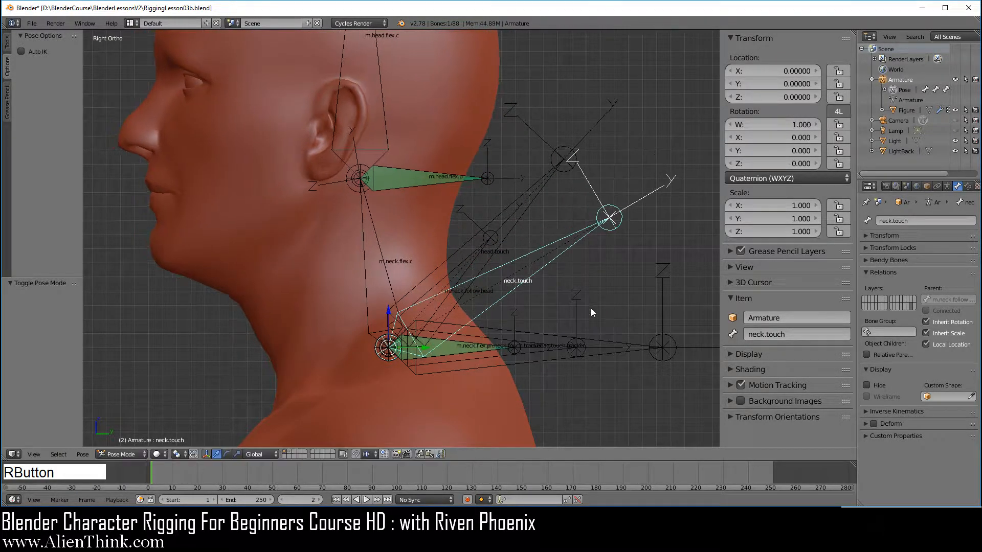
# Rotate m.neck.follow.head by about -19.7°, inspect m.neck.touch.tracker and m.neck.flex.p, and clear the m.neck.follow.head rotation.
pyautogui.rightClick(474, 258)
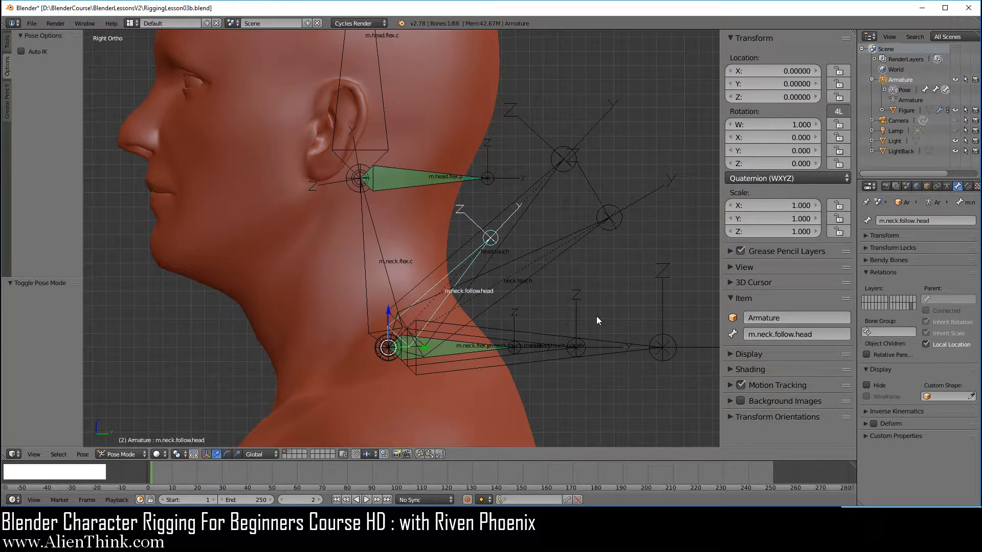
pyautogui.press('r')
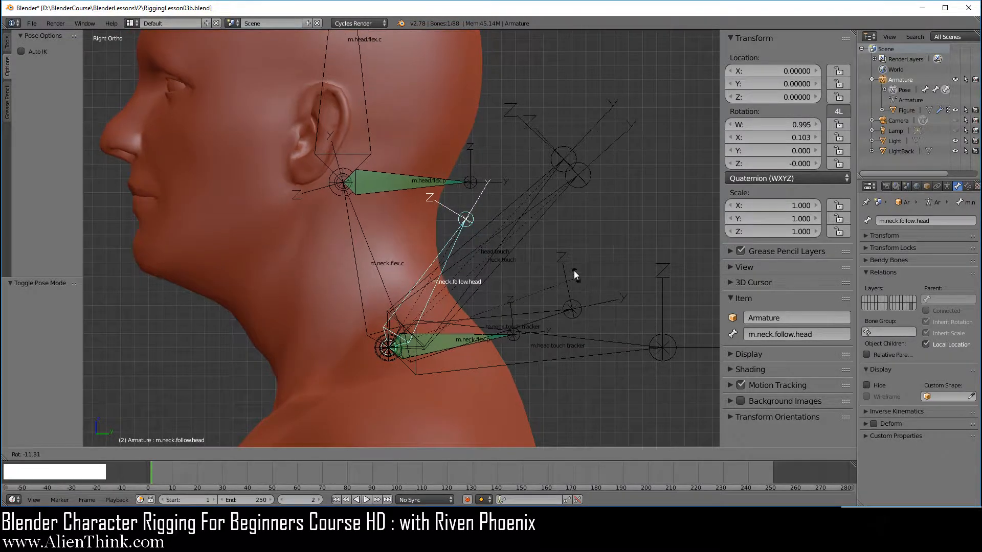
pyautogui.click(568, 251)
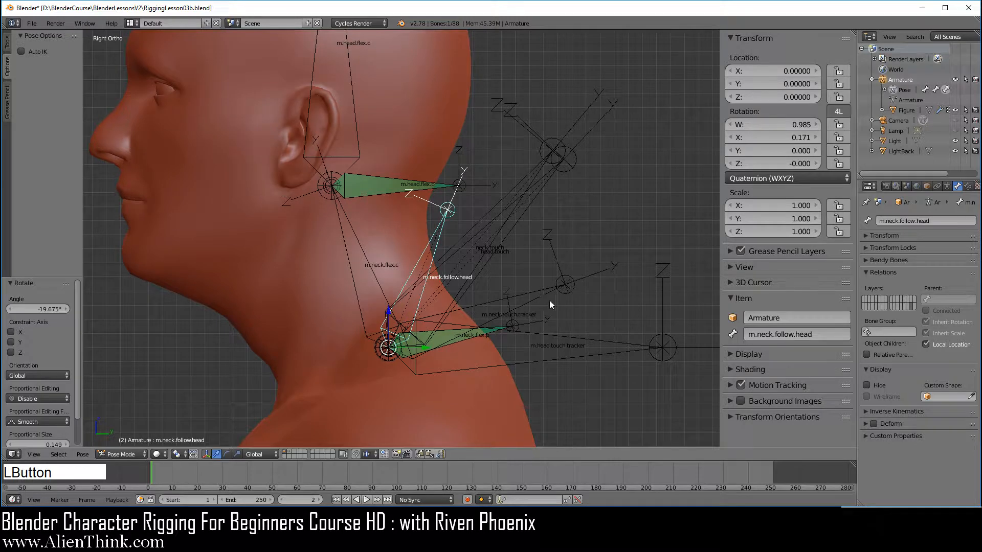
pyautogui.rightClick(545, 298)
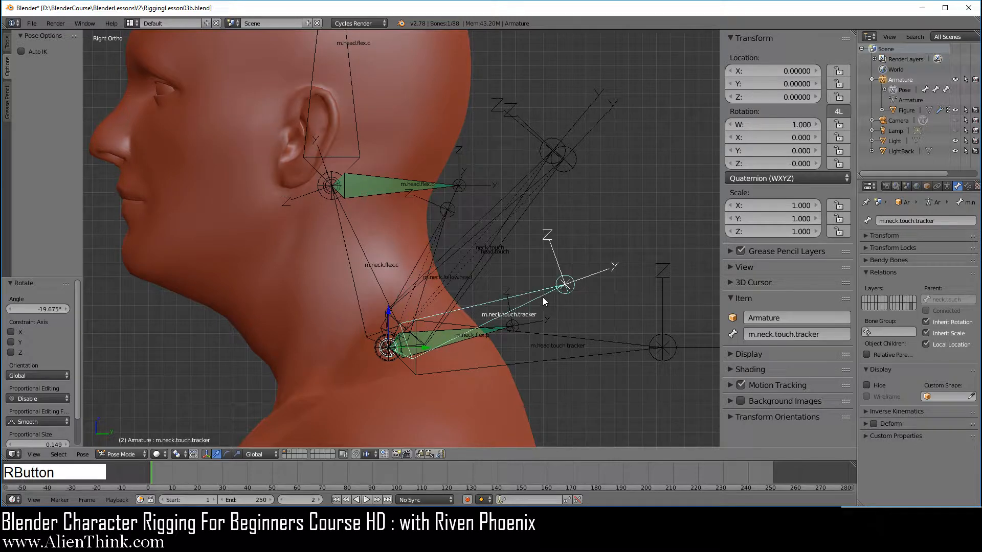
pyautogui.rightClick(475, 337)
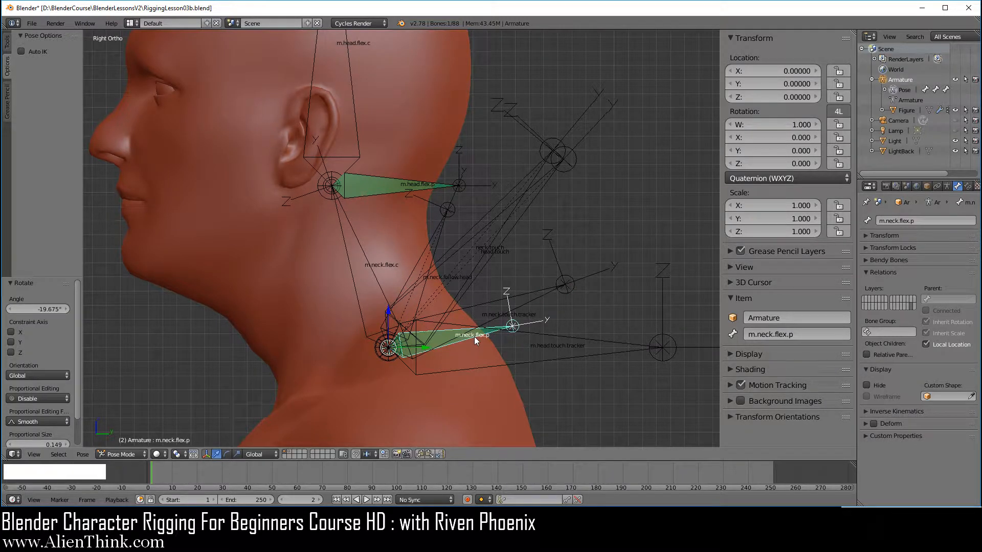
pyautogui.rightClick(441, 234)
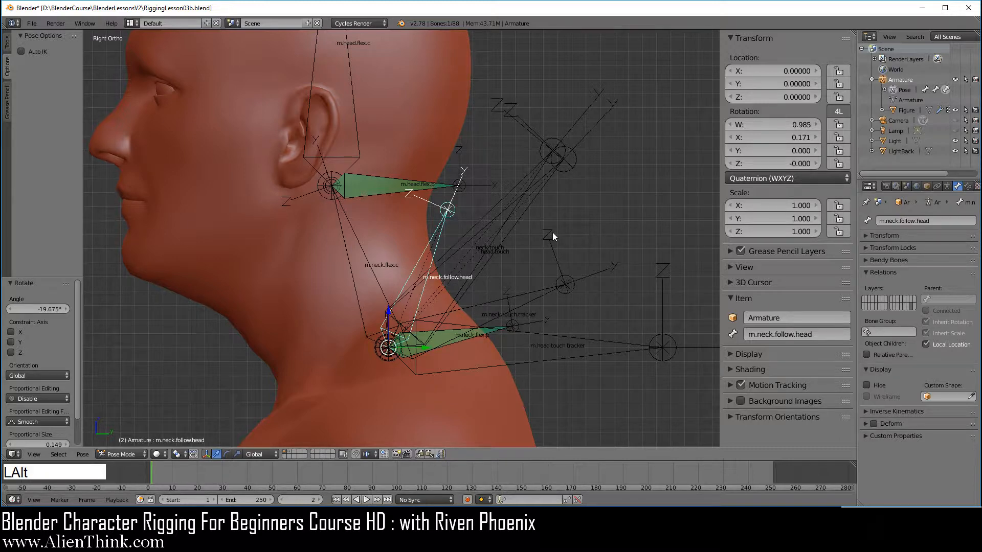
pyautogui.hotkey('alt', 'r')
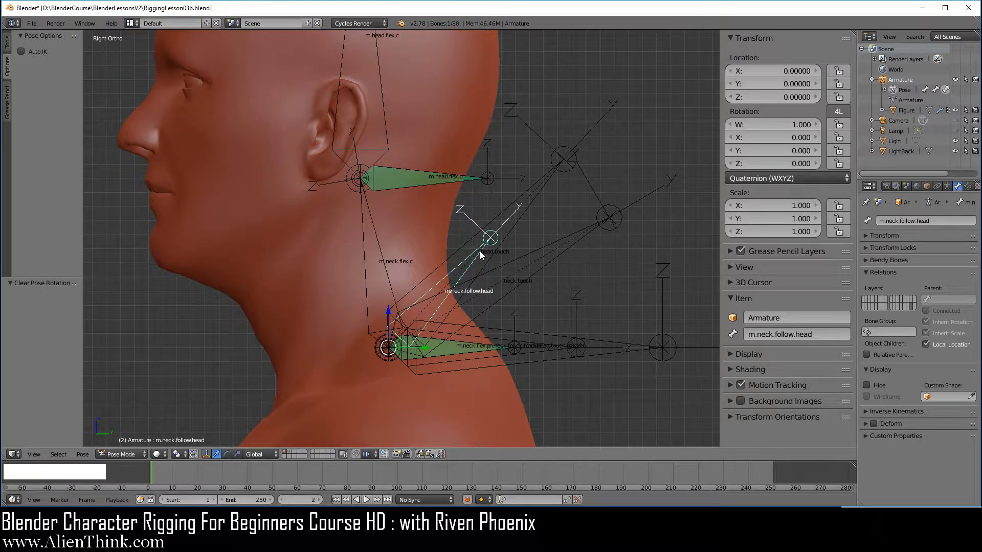
# Test-rotate head.touch and m.neck.follow.head together, cancel the rotation, and select the neck.touch and head.touch controls.
pyautogui.rightClick(511, 232)
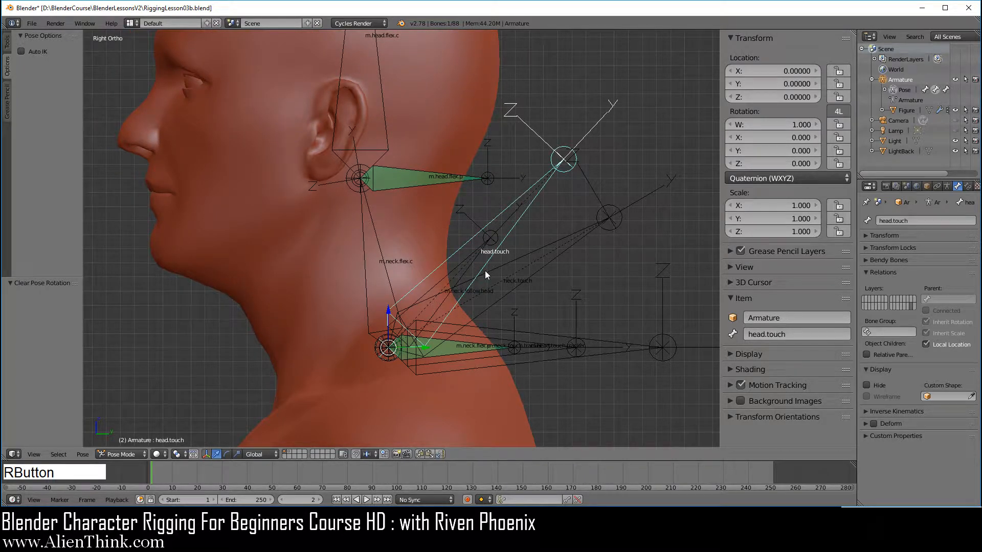
pyautogui.keyDown('shift'); pyautogui.rightClick(477, 254); pyautogui.keyUp('shift')
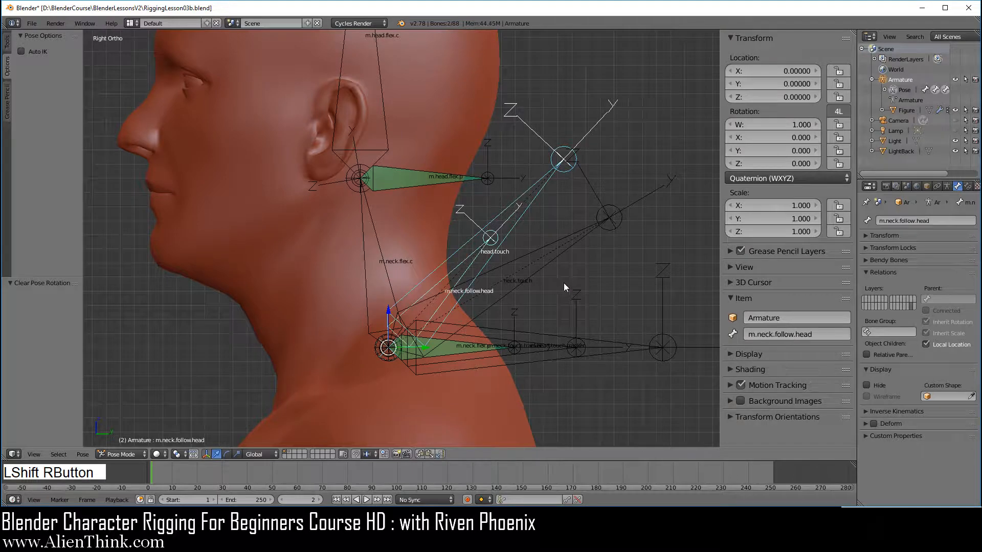
pyautogui.press('r')
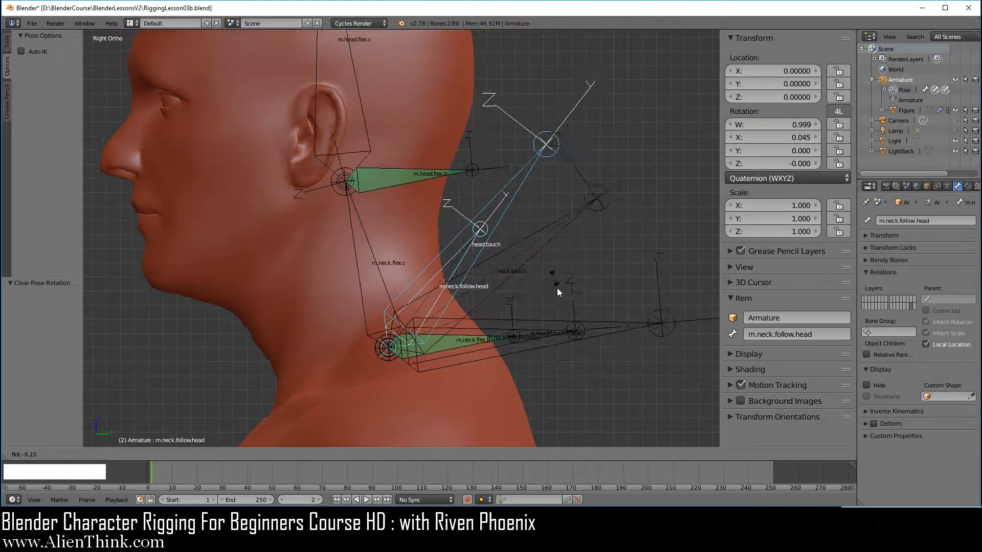
pyautogui.rightClick(556, 284)
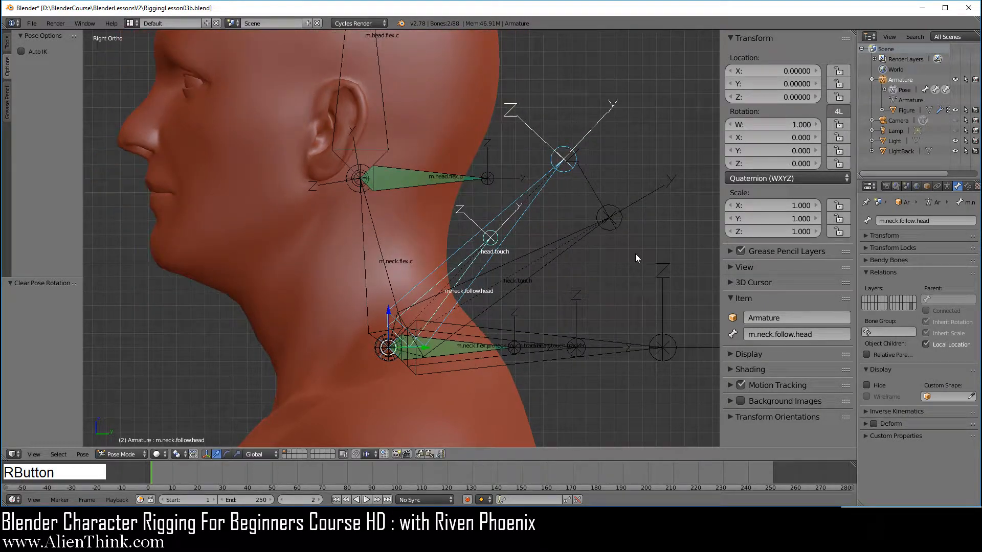
pyautogui.rightClick(573, 244)
pyautogui.keyDown('shift'); pyautogui.rightClick(545, 219); pyautogui.keyUp('shift')
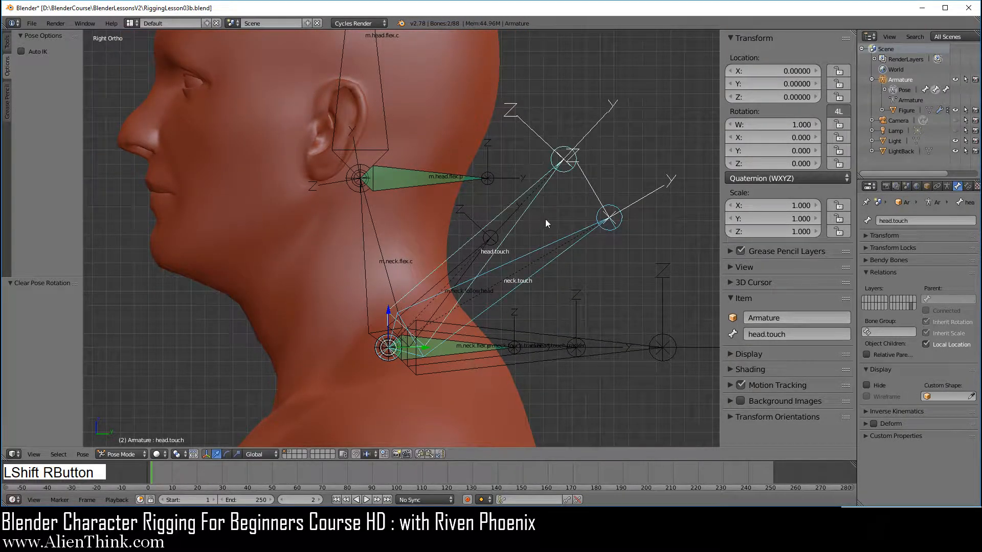
# Add a Copy Transforms constraint to m.neck.follow.head with head.touch as its target.
pyautogui.rightClick(477, 255)
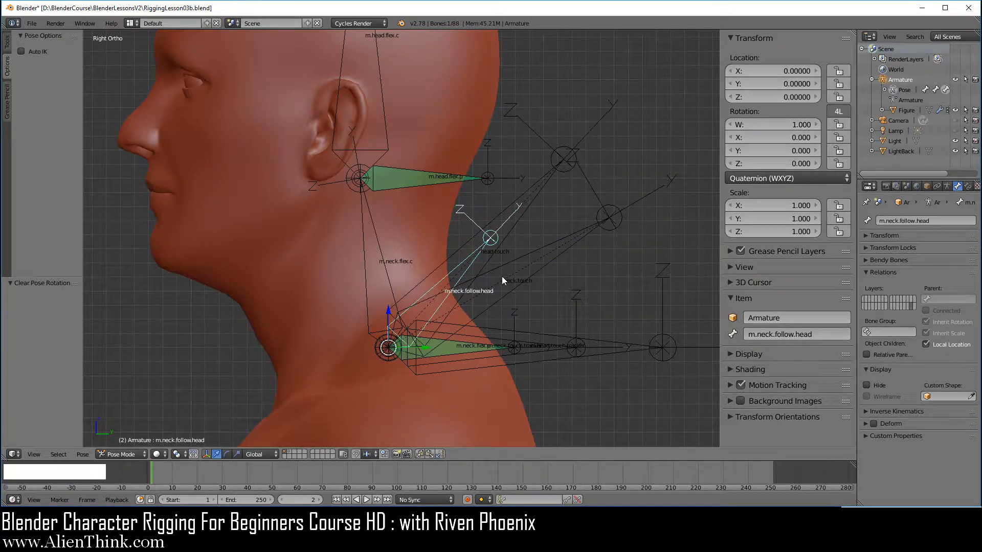
pyautogui.rightClick(516, 228)
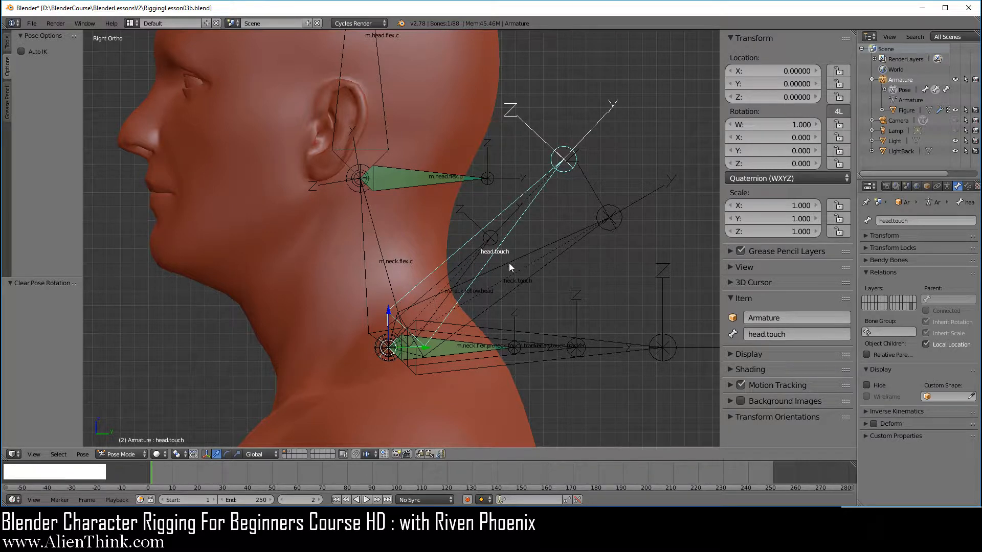
pyautogui.keyDown('shift'); pyautogui.rightClick(474, 262); pyautogui.keyUp('shift')
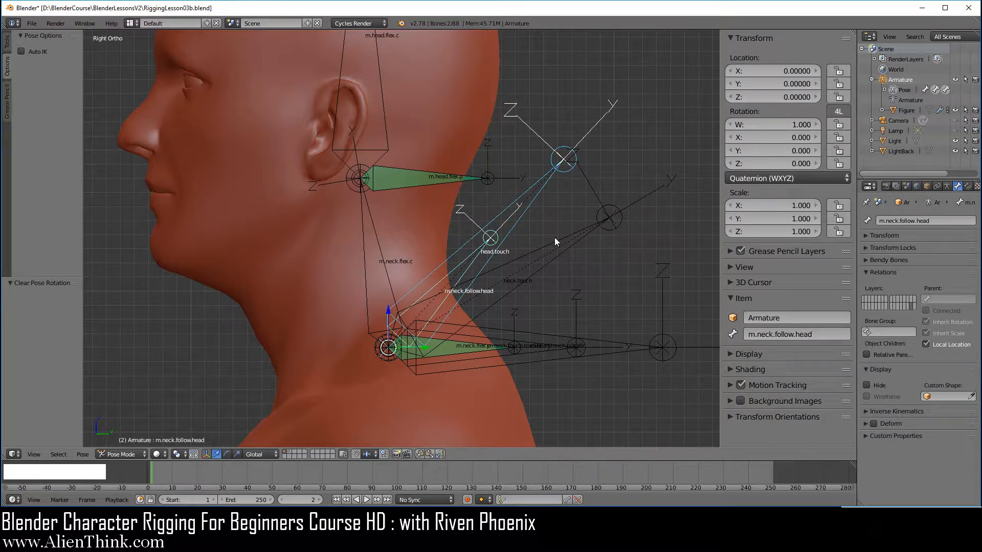
pyautogui.hotkey('ctrl', 'shift', 'c')
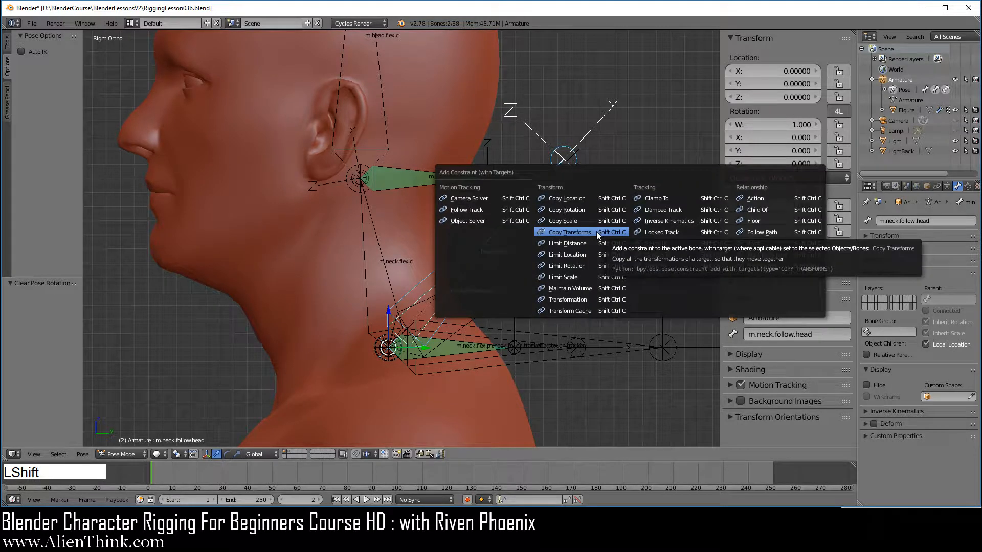
pyautogui.click(591, 230)
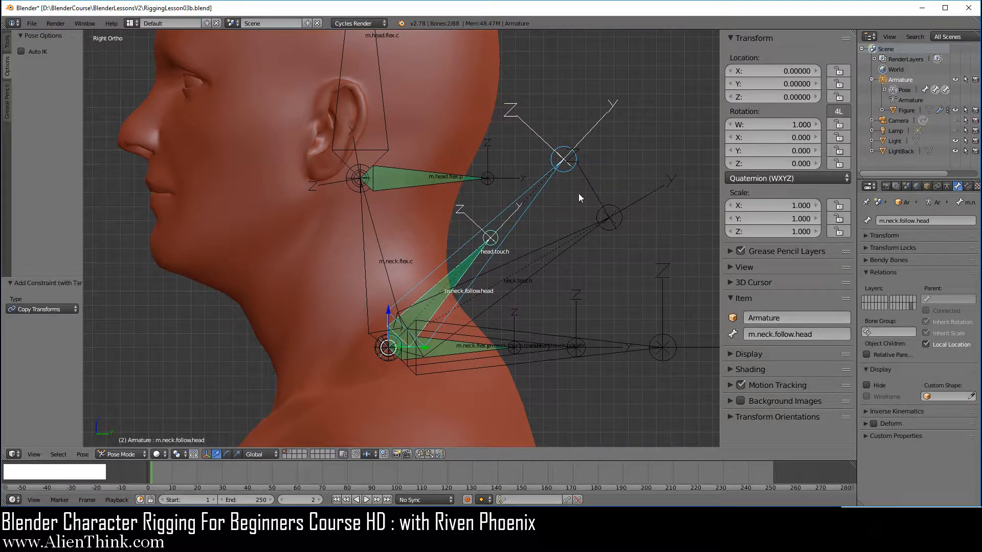
# Test-rotate head.touch to check how m.neck.follow.head follows it, and cancel the rotation.
pyautogui.rightClick(529, 211)
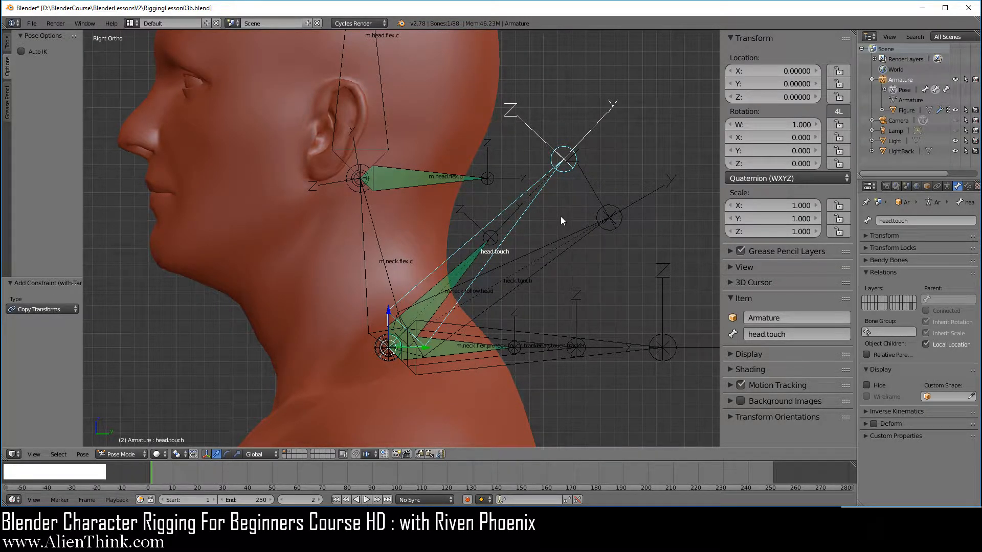
pyautogui.press('r')
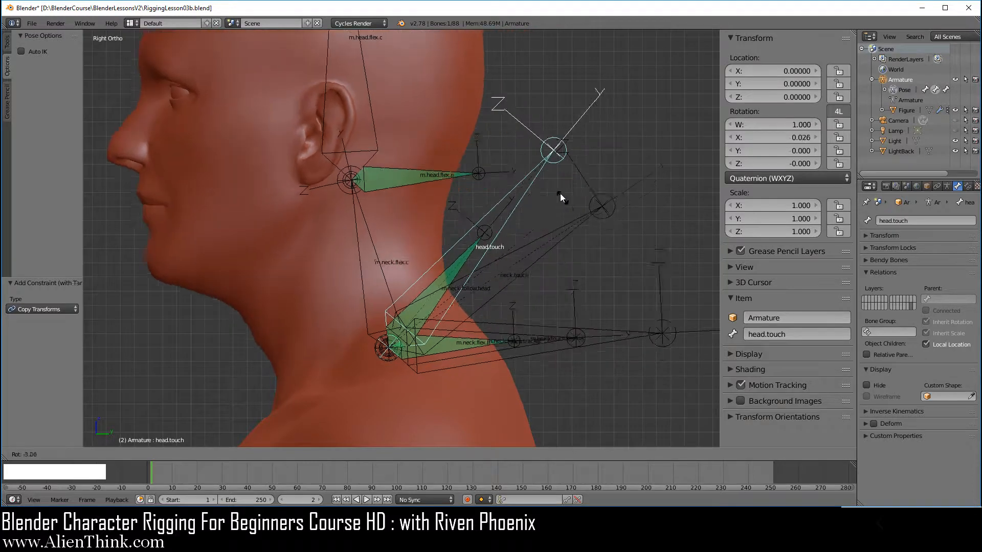
pyautogui.rightClick(576, 218)
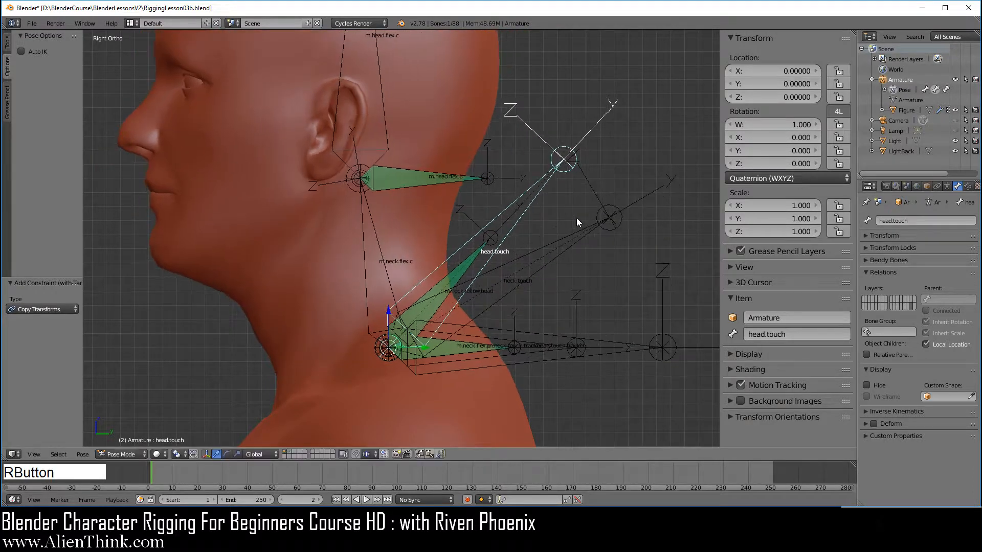
# Set the influence of the Copy Transforms constraint on m.neck.follow.head to 0.
pyautogui.rightClick(475, 260)
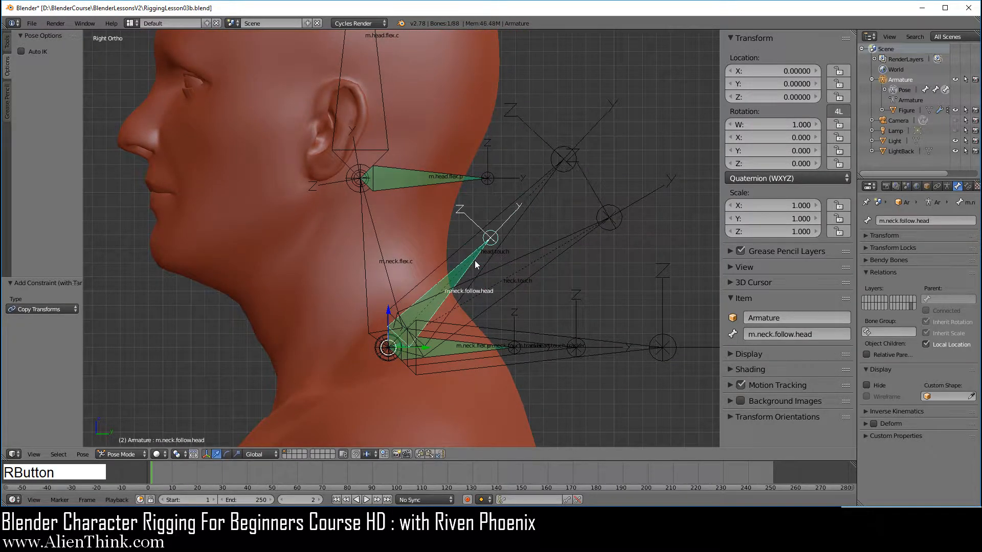
pyautogui.click(968, 188)
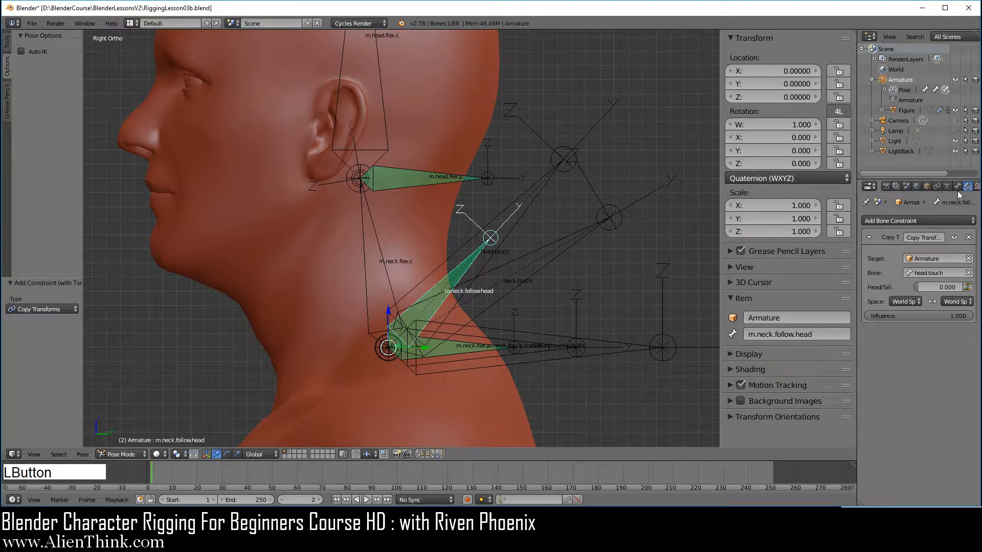
pyautogui.moveTo(971, 318); pyautogui.dragTo(869, 317)
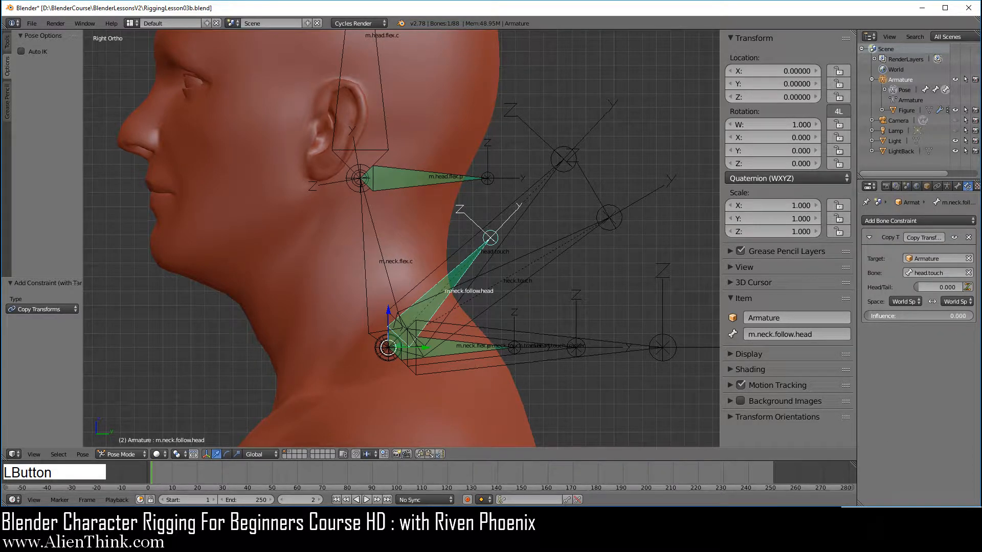
# Test-rotate head.touch with the Copy Transforms influence at 0, and cancel the rotation.
pyautogui.rightClick(531, 199)
pyautogui.press('r')
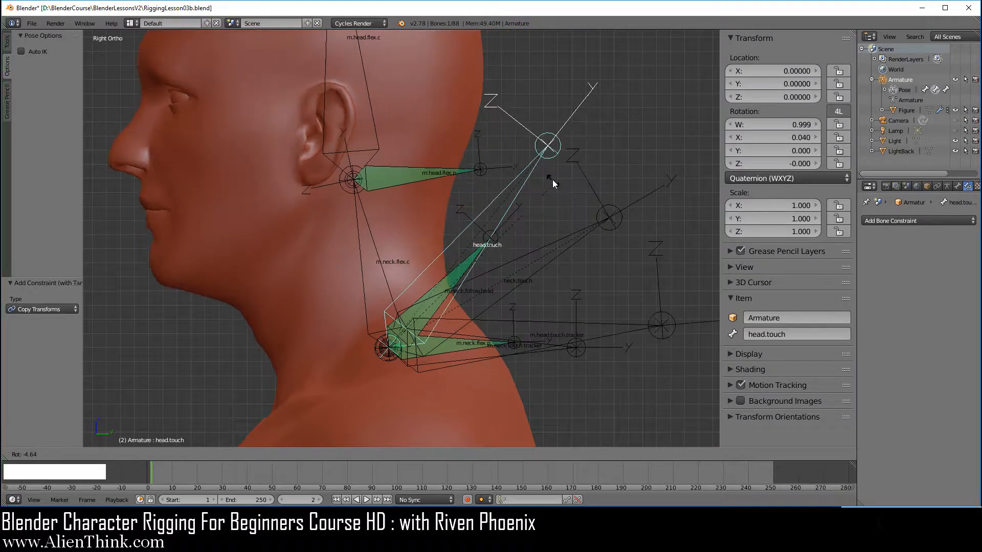
pyautogui.rightClick(562, 177)
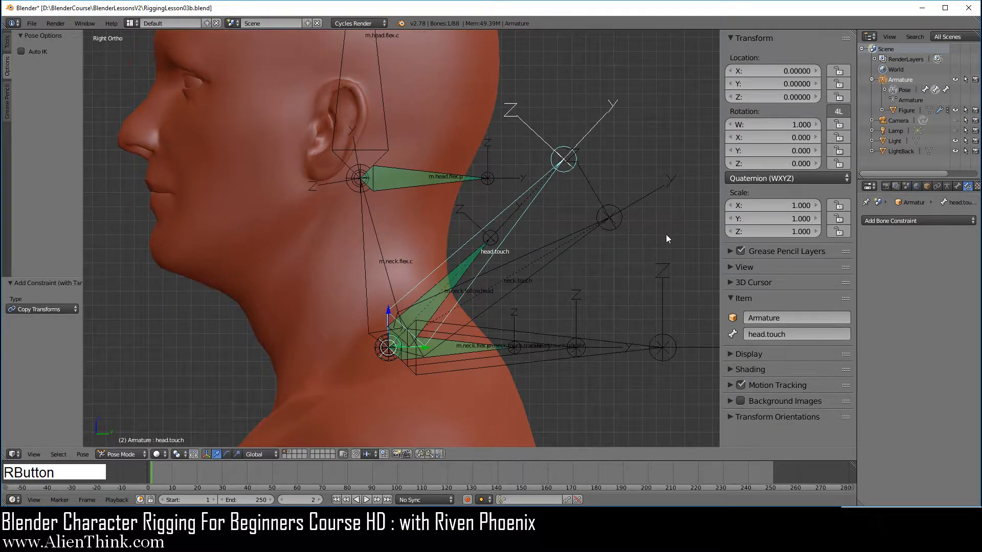
# Add a manually created single driver to the Copy Transforms influence on m.neck.follow.head.
pyautogui.rightClick(474, 261)
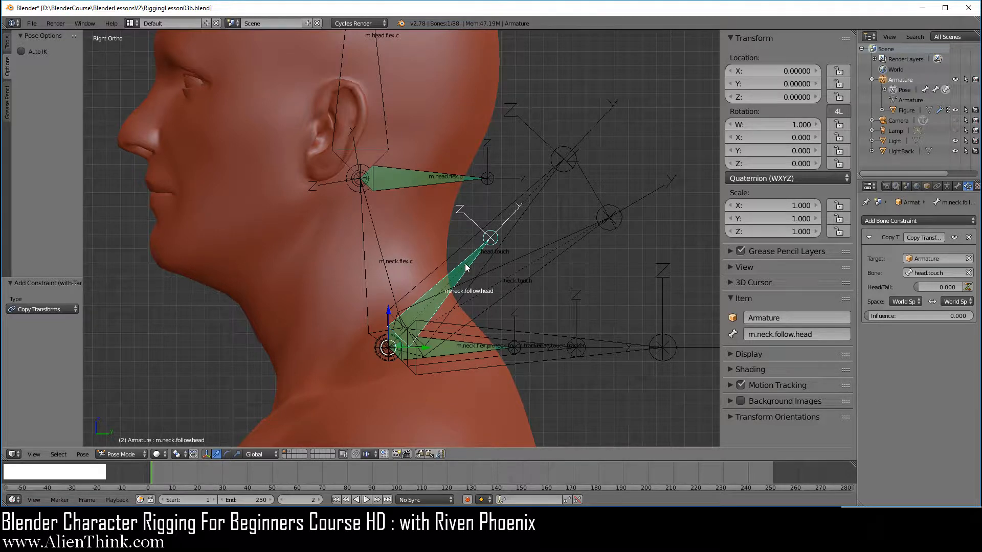
pyautogui.rightClick(916, 314)
pyautogui.moveTo(897, 314)
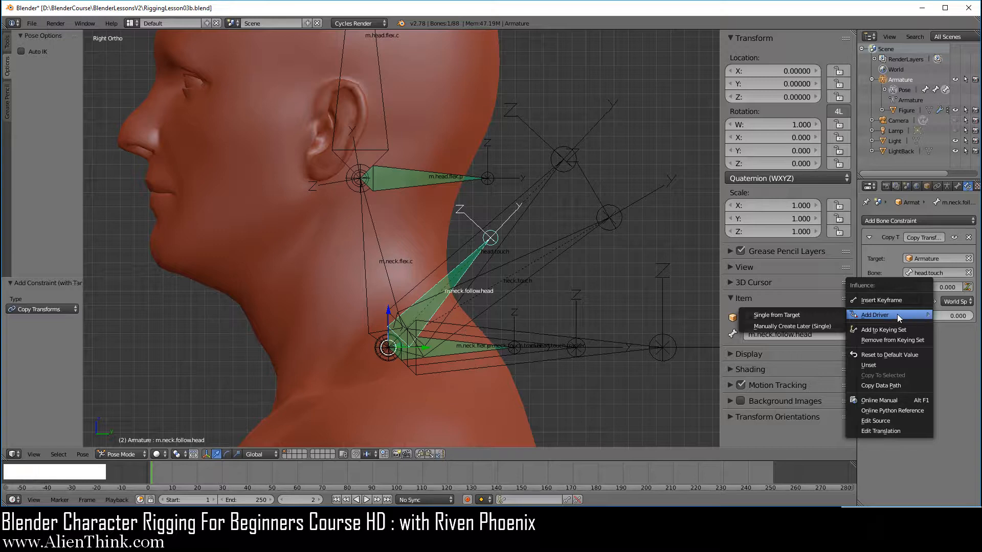
pyautogui.click(789, 326)
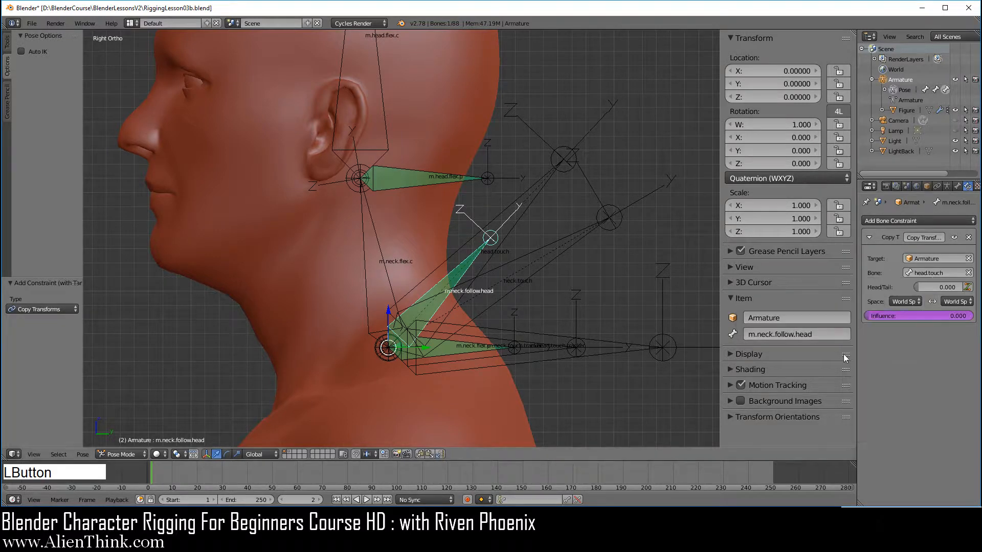
pyautogui.rightClick(539, 192)
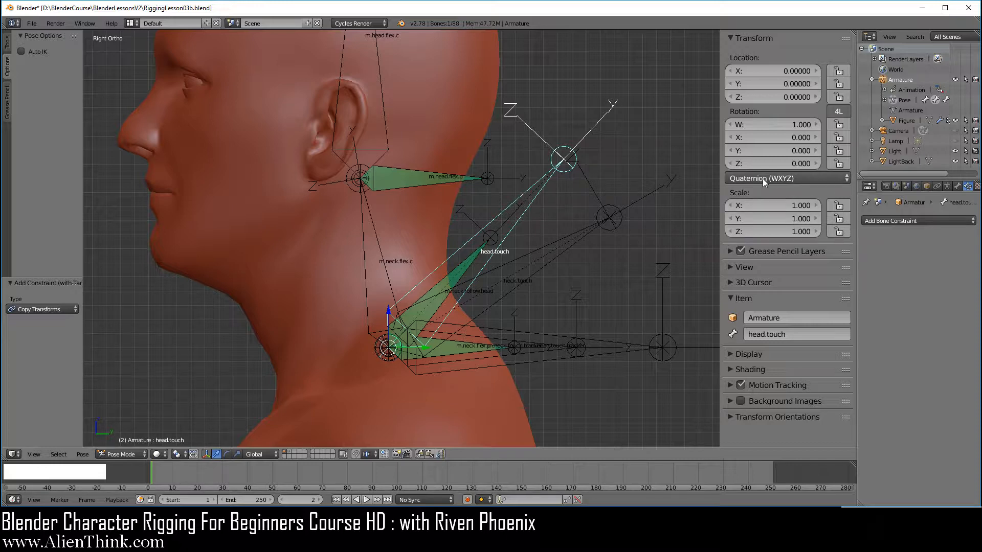
pyautogui.rightClick(760, 138)
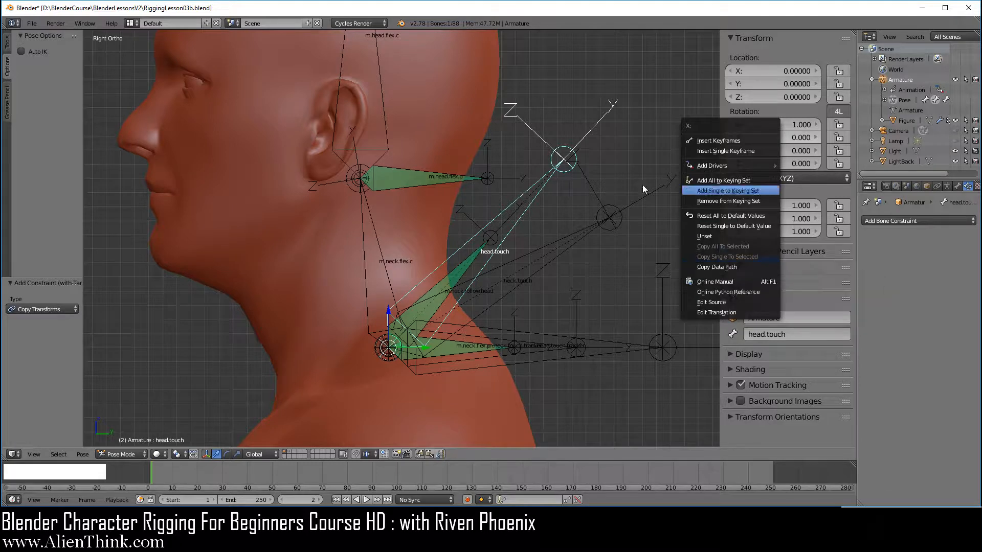
pyautogui.rightClick(483, 256)
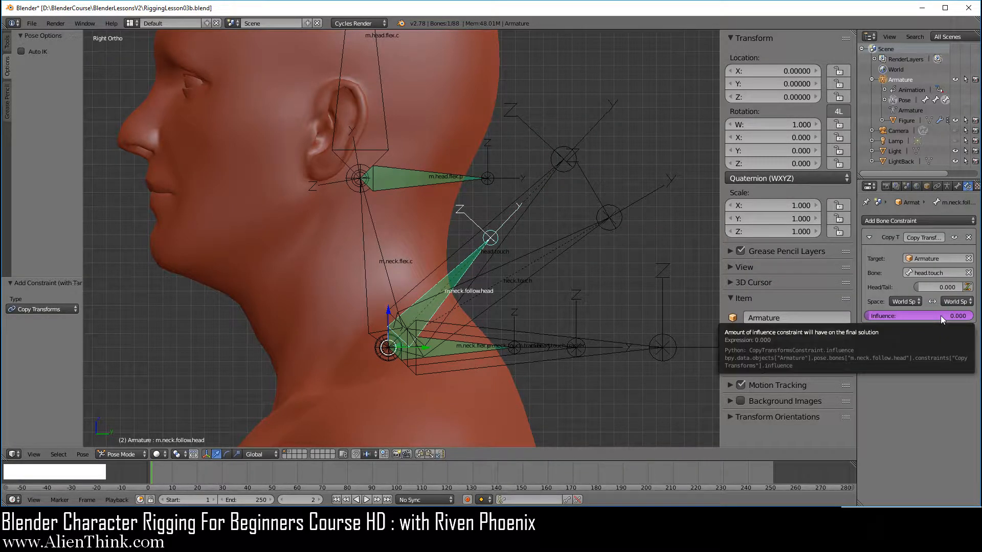
# Add a new custom property to the head.touch bone.
pyautogui.rightClick(544, 189)
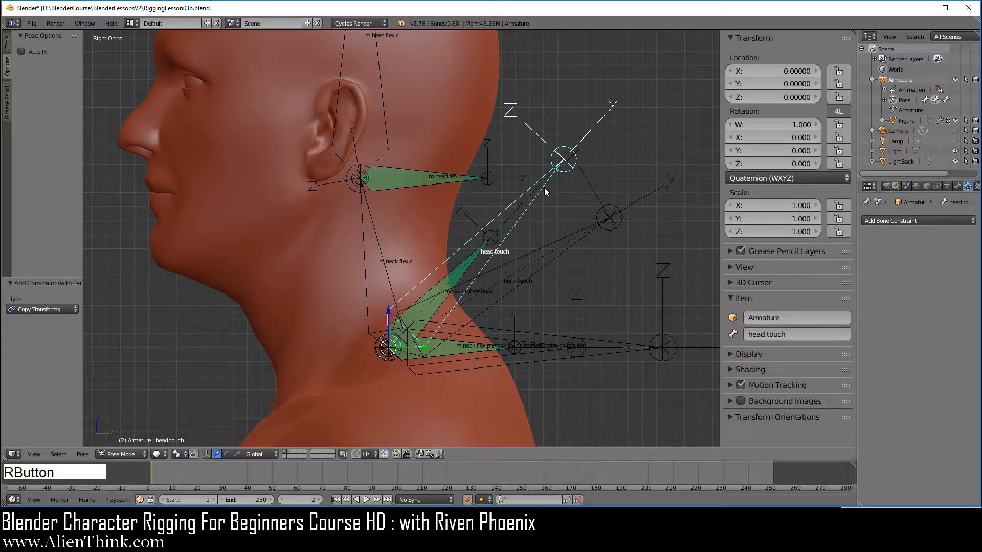
pyautogui.click(958, 187)
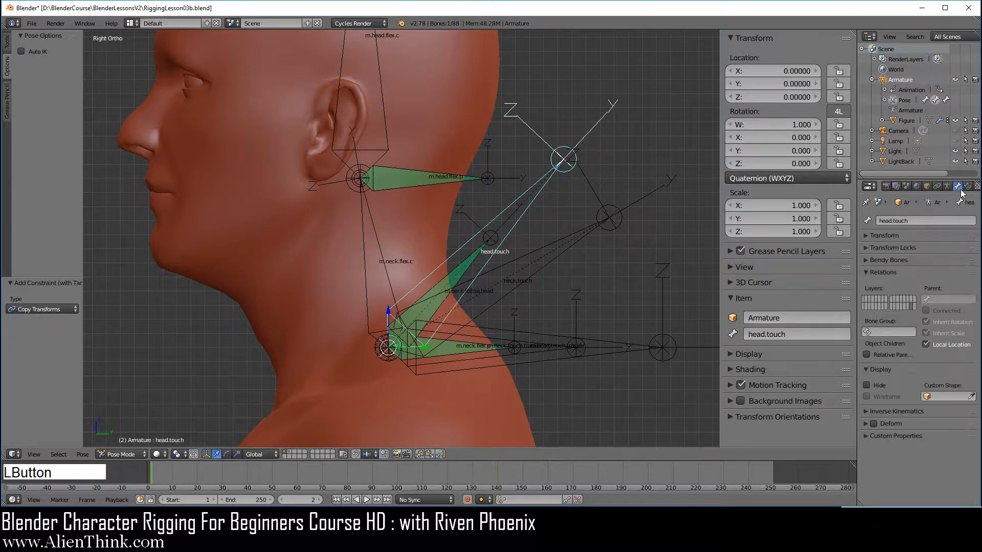
pyautogui.click(894, 436)
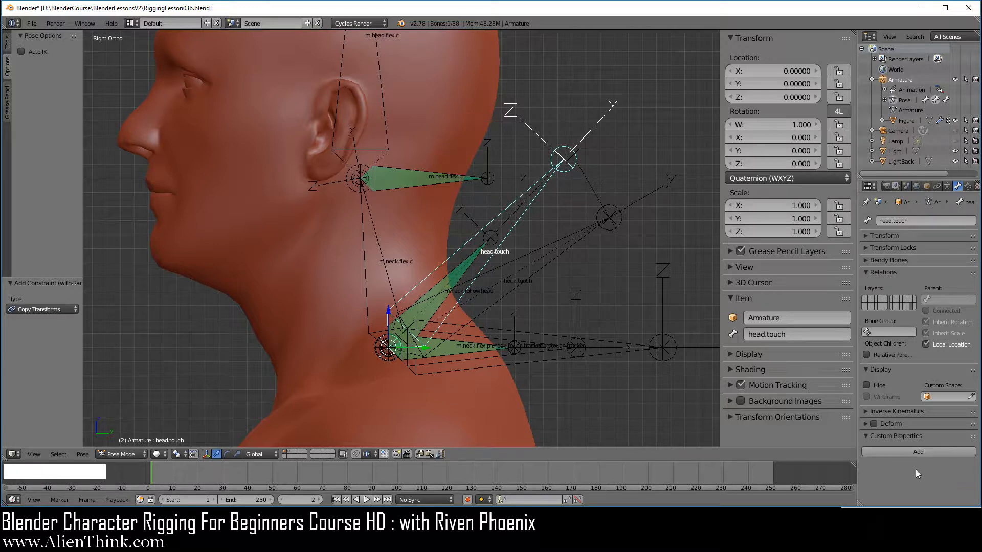
pyautogui.click(917, 452)
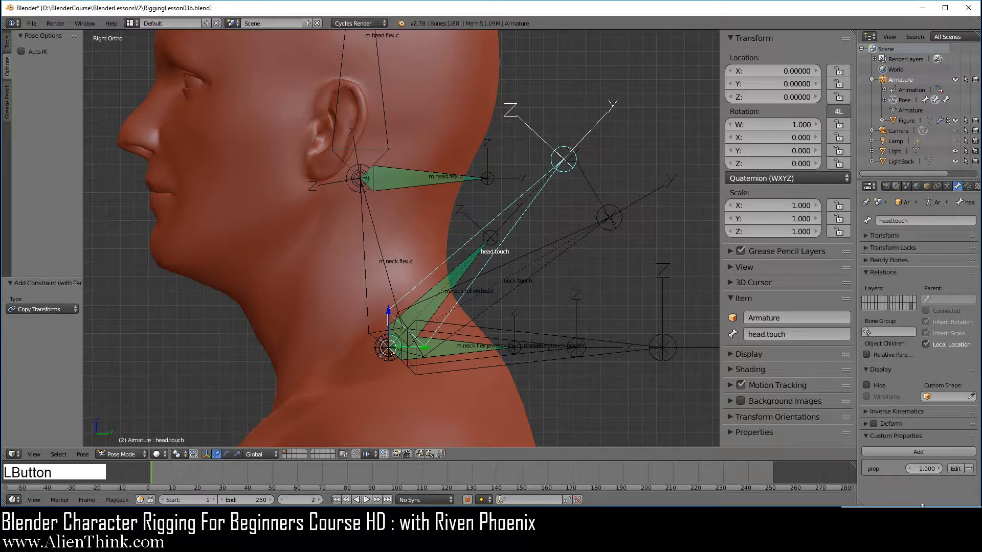
# Rename the new custom property of head.touch as Neck Follow Head.
pyautogui.click(955, 468)
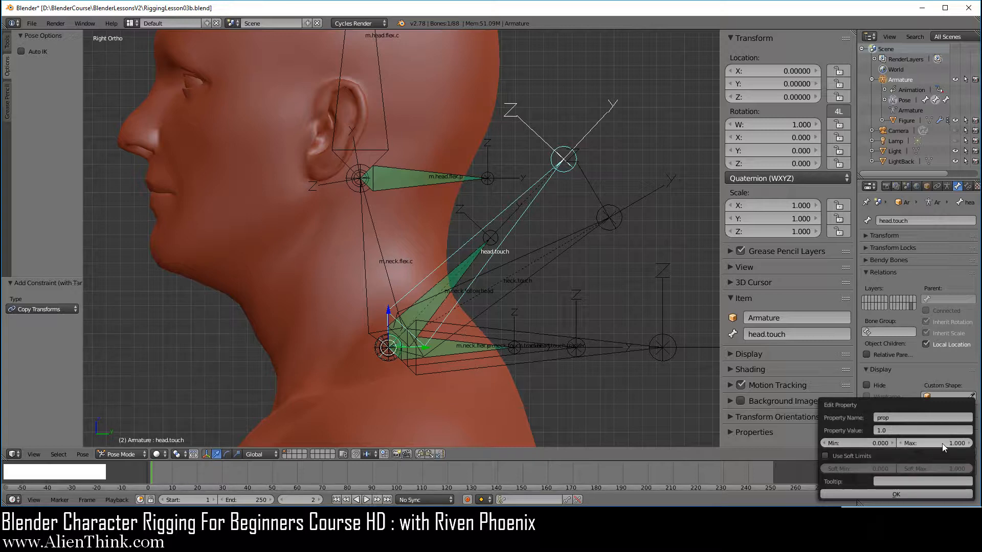
pyautogui.click(888, 418)
pyautogui.write('Neck Fol')
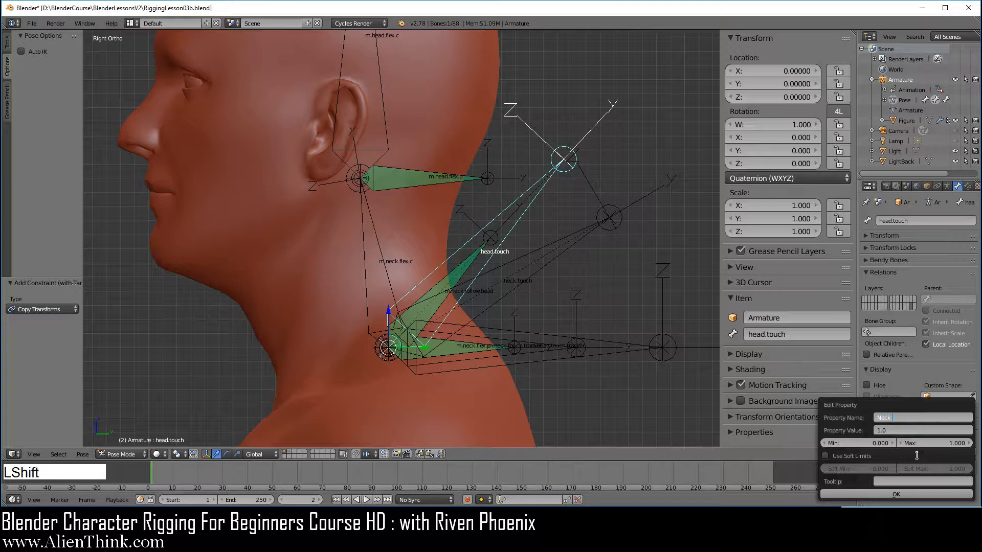
pyautogui.write('low')
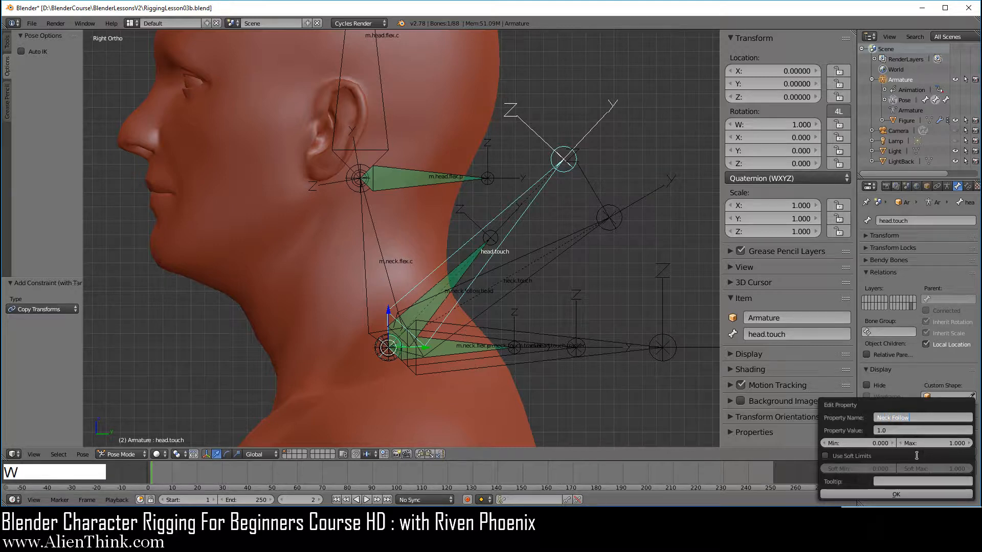
pyautogui.write(' Head')
pyautogui.click(907, 493)
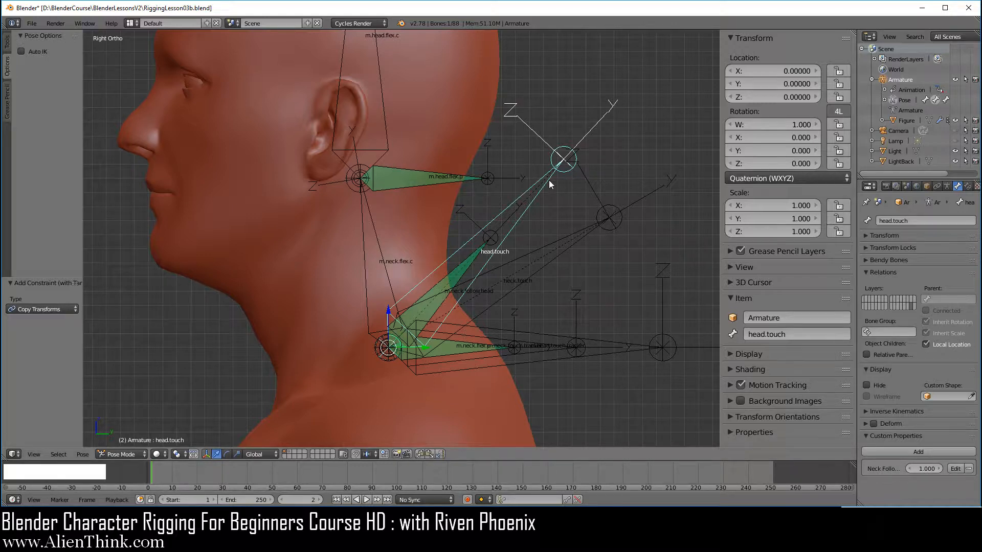
# Show the custom properties of head.touch beside the 3D view and try out the Neck Follow Head value.
pyautogui.click(730, 434)
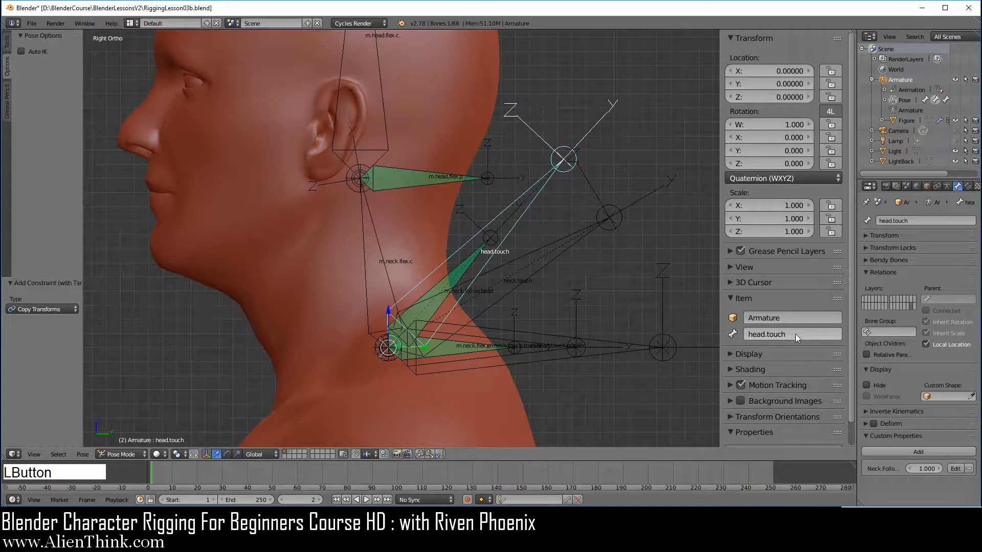
pyautogui.scroll(-2, 768, 436)
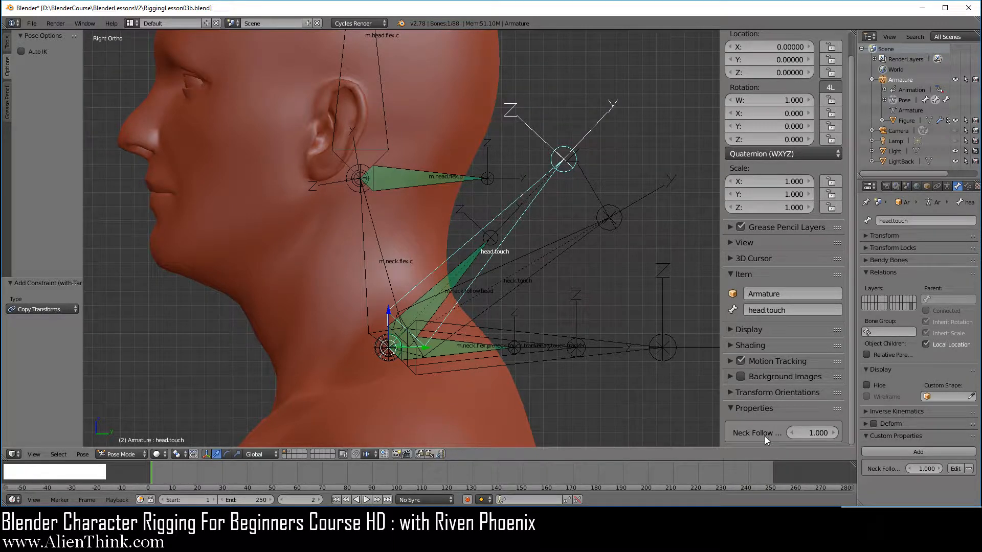
pyautogui.click(819, 435)
pyautogui.moveTo(819, 434); pyautogui.dragTo(791, 435)
# Select m.neck.follow.head, show its constraints, and split the 3D view to add a Graph Editor in Drivers mode above it.
pyautogui.rightClick(467, 277)
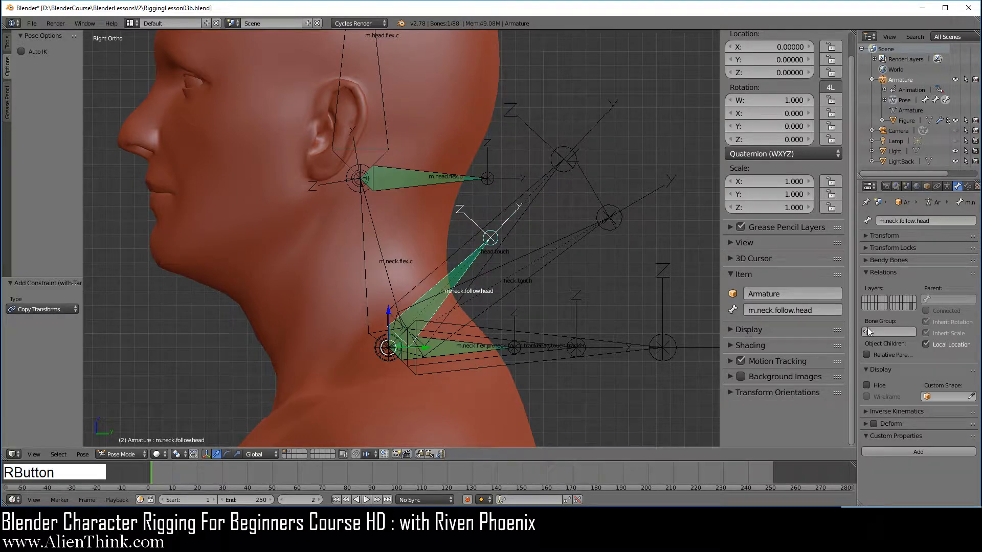
pyautogui.click(969, 188)
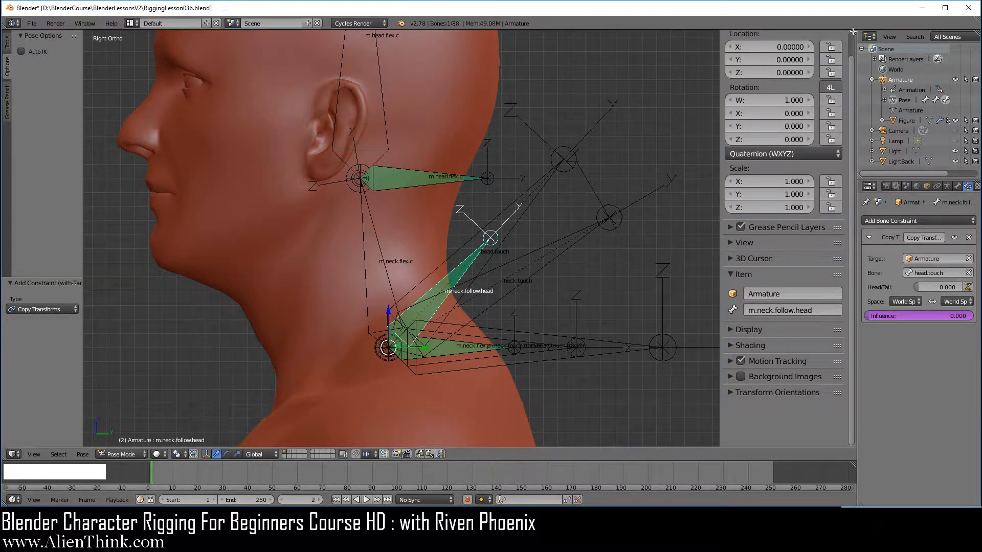
pyautogui.moveTo(853, 31); pyautogui.dragTo(839, 173)
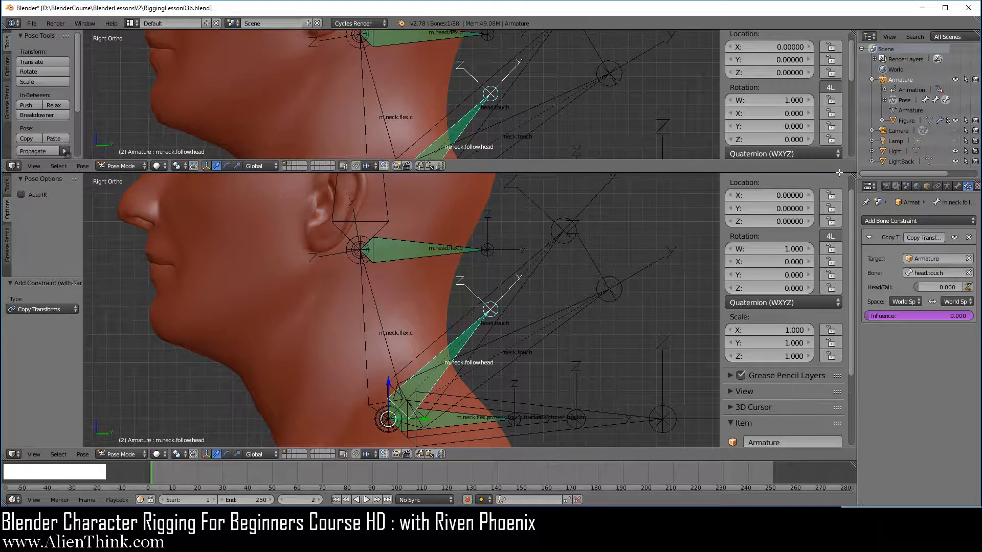
pyautogui.click(13, 165)
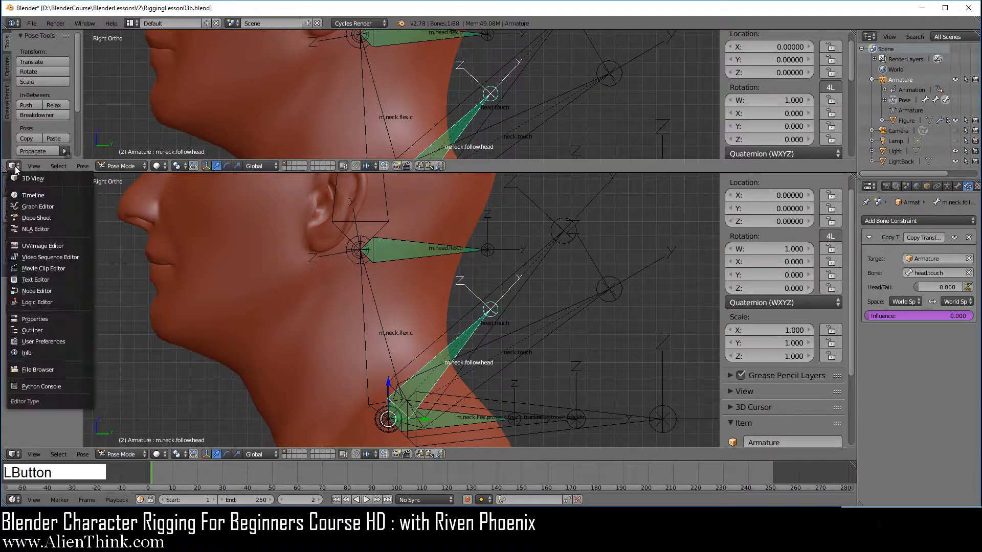
pyautogui.click(56, 206)
pyautogui.click(165, 165)
pyautogui.click(179, 149)
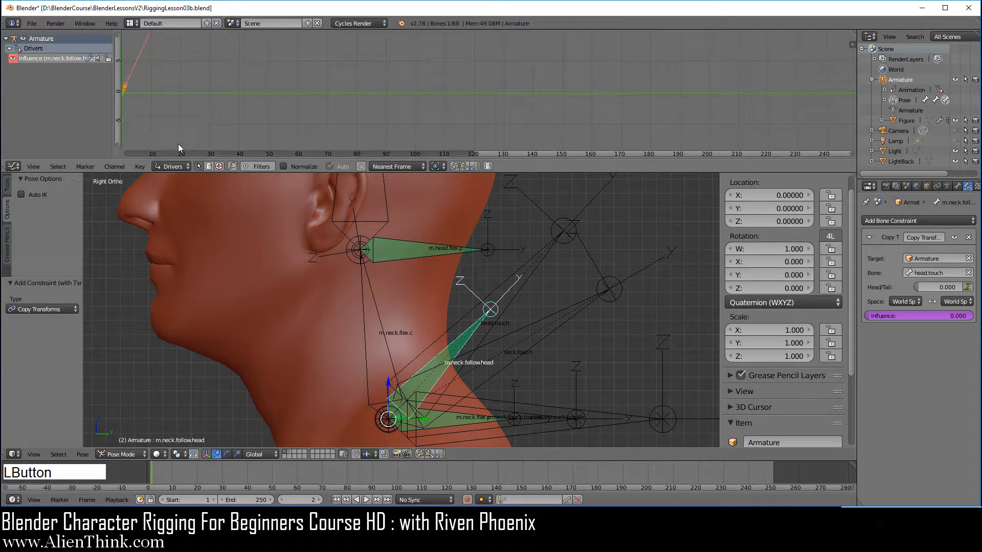
# Select the influence driver of m.neck.follow.head and show its driver settings in a widened region.
pyautogui.click(66, 56)
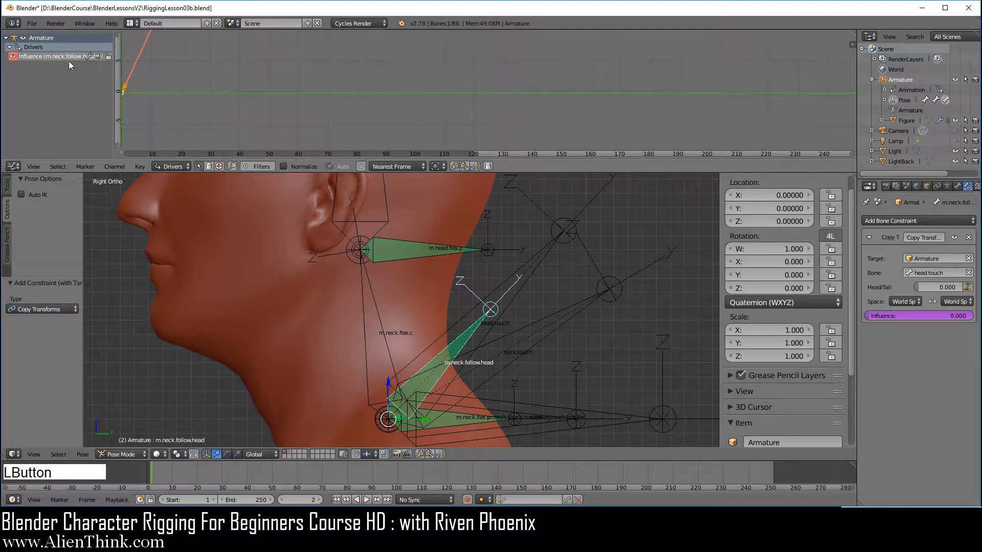
pyautogui.click(852, 45)
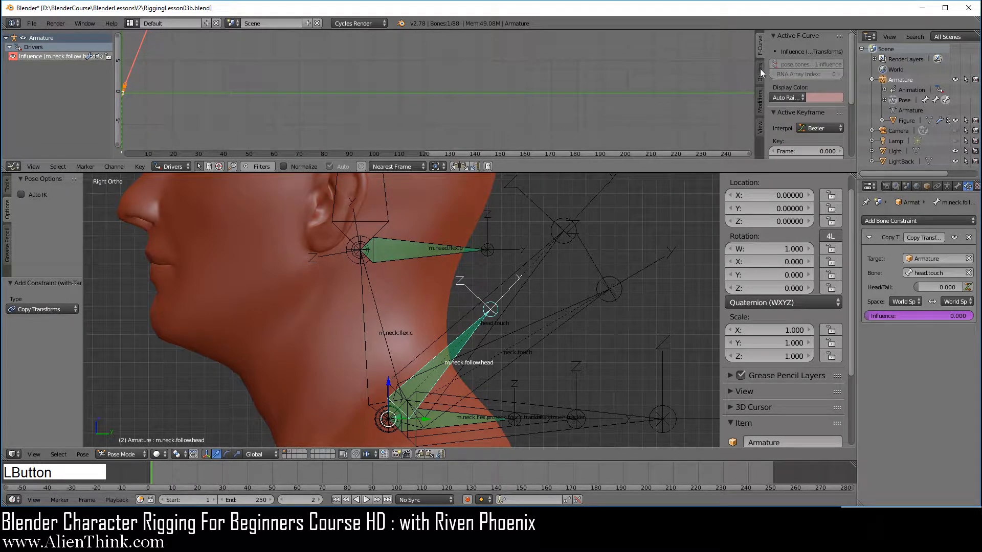
pyautogui.moveTo(755, 72); pyautogui.dragTo(551, 72)
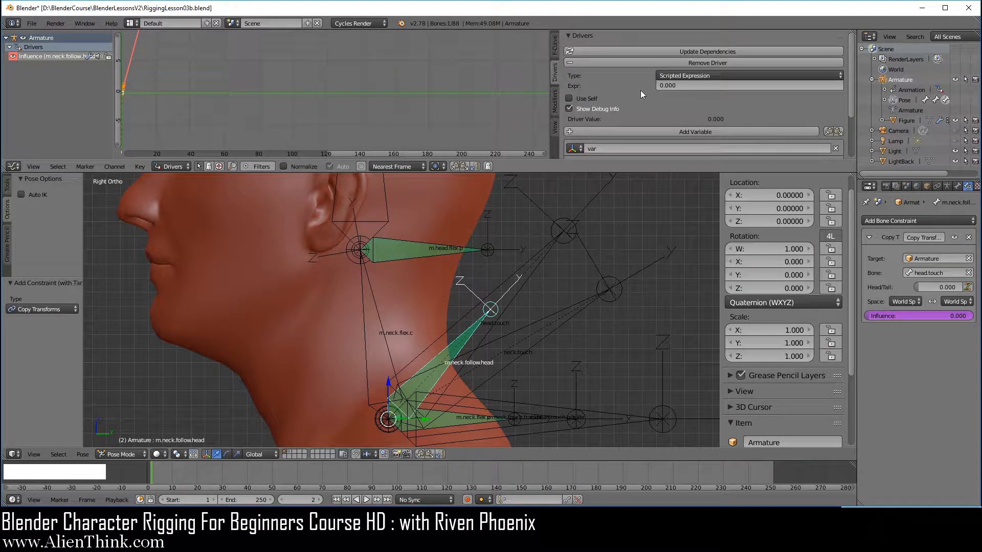
# Set the driver variable's type to Single Property and its target object to Armature.
pyautogui.scroll(-2, 711, 91)
pyautogui.scroll(-1, 710, 90)
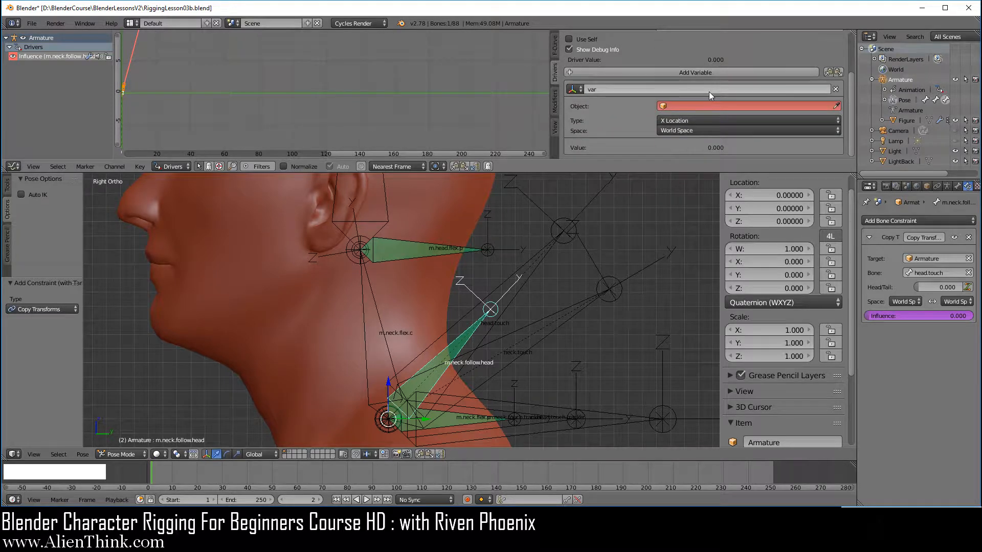
pyautogui.click(578, 88)
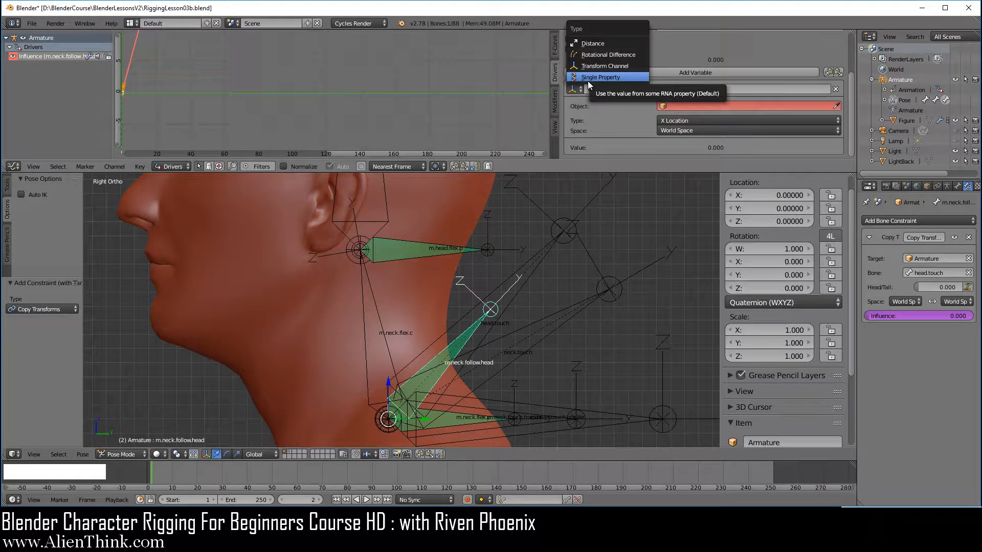
pyautogui.click(588, 78)
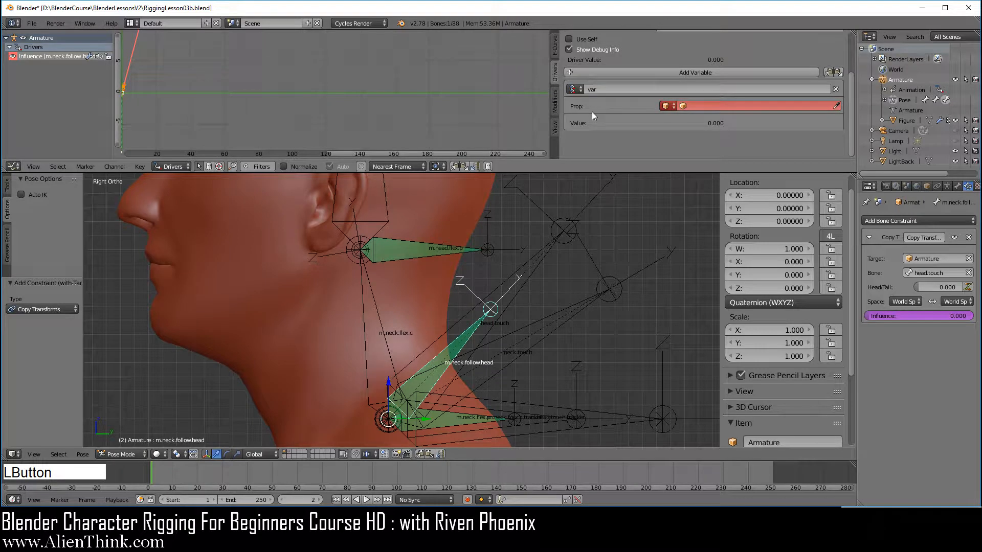
pyautogui.click(802, 107)
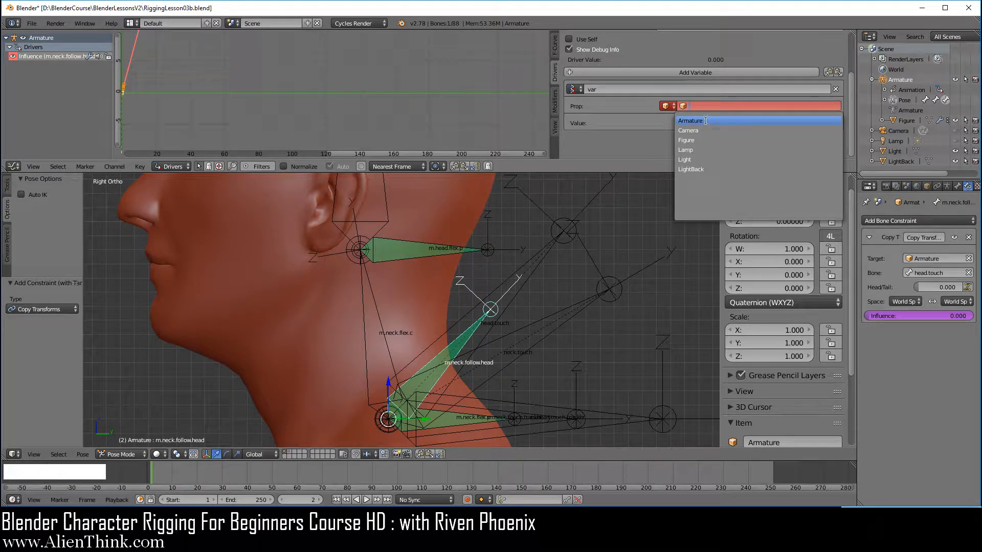
pyautogui.click(688, 124)
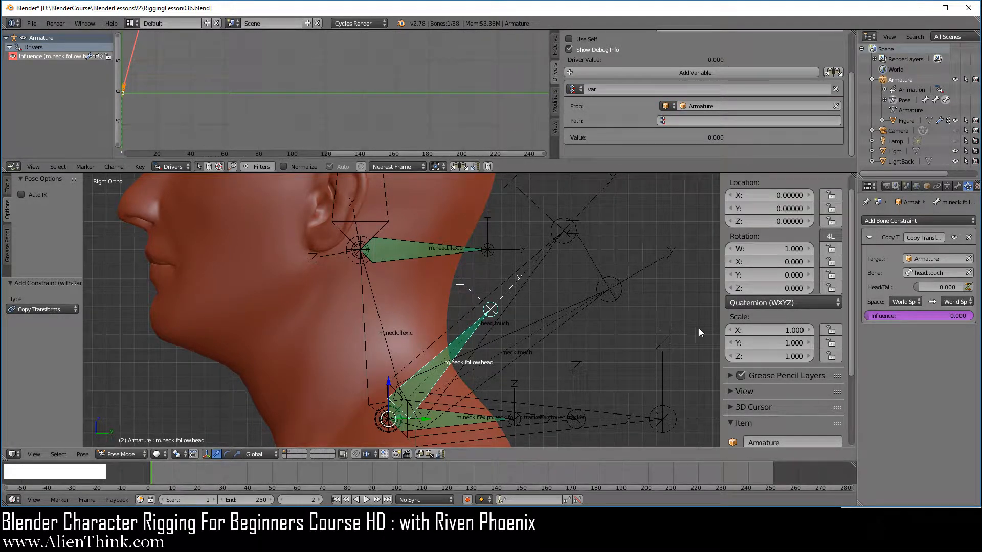
# Copy the data path of head.touch's Neck Follow Head property into the variable's path as pose.bones["head.touch"]["Neck Follow Head"].
pyautogui.rightClick(534, 269)
pyautogui.scroll(-6, 823, 401)
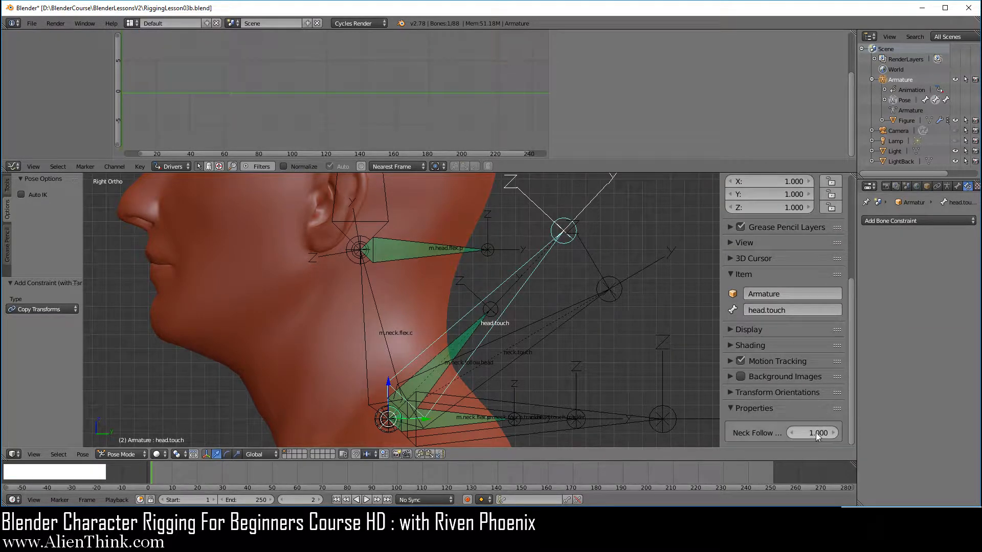
pyautogui.rightClick(816, 433)
pyautogui.click(811, 432)
pyautogui.rightClick(468, 333)
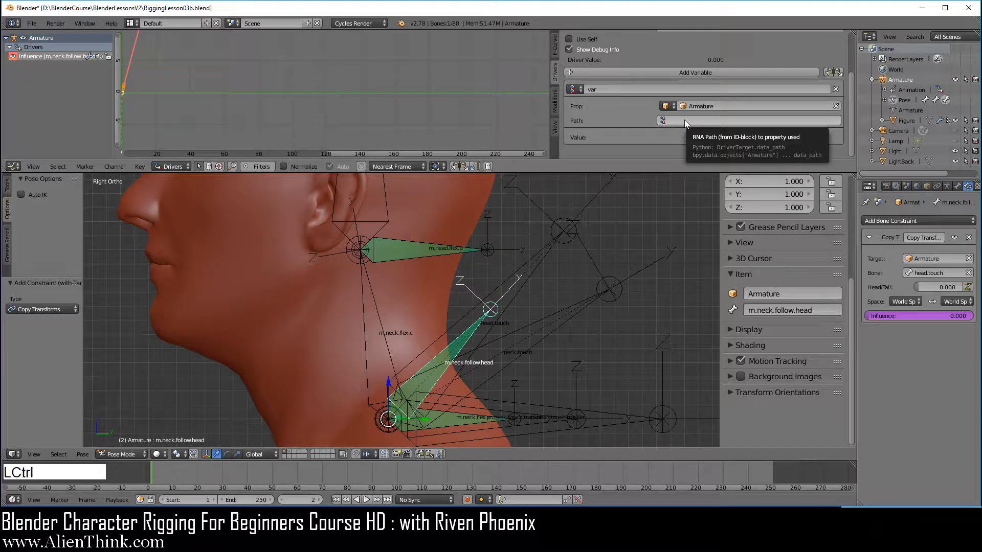
pyautogui.write('pose.bones["head.touch"]["Neck Follow Head"]')
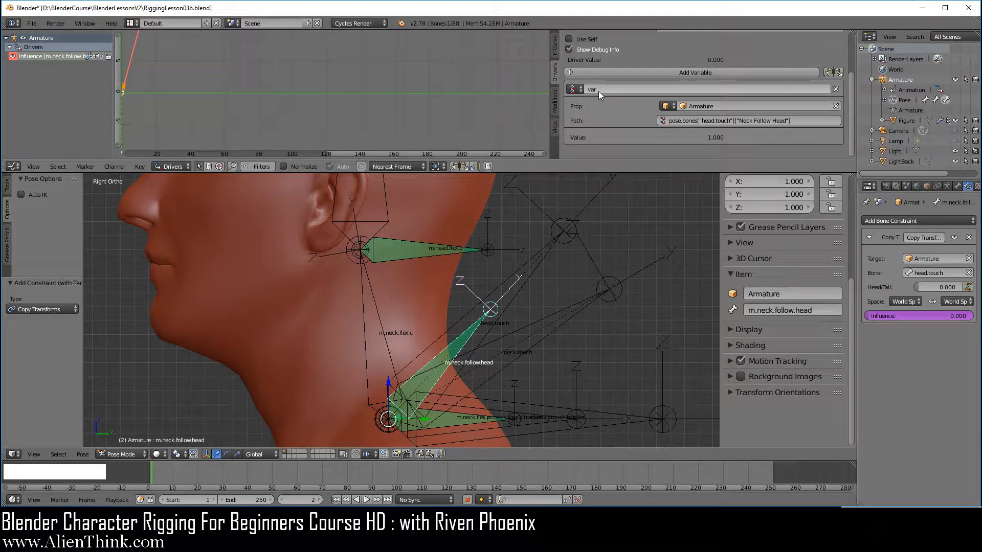
# Set the driver's scripted expression to var.
pyautogui.scroll(3, 757, 106)
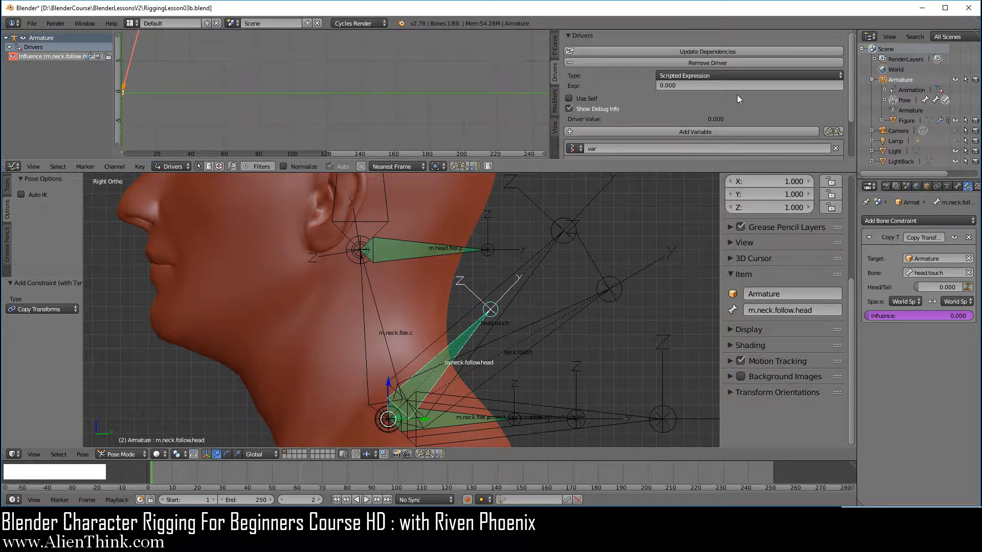
pyautogui.click(685, 87)
pyautogui.write('var')
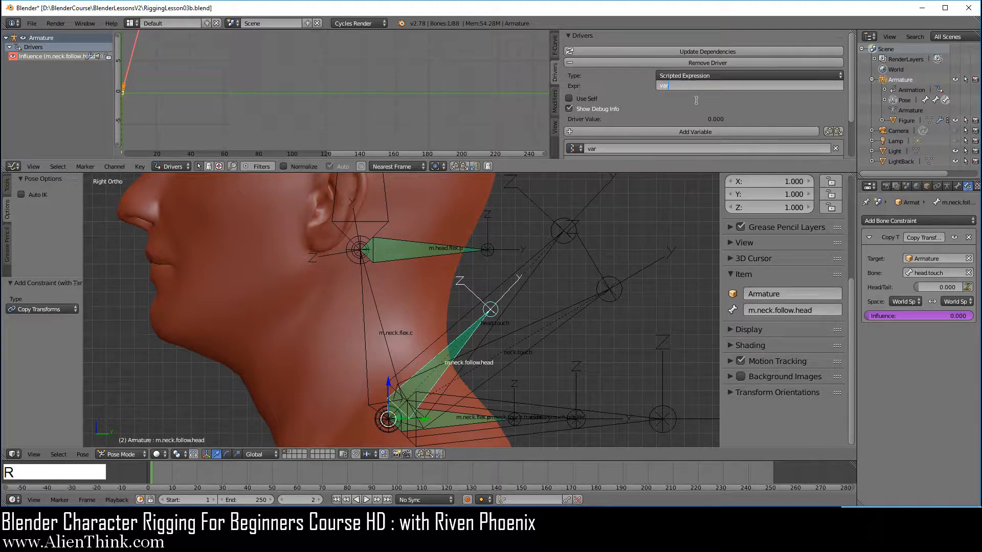
pyautogui.press('Return')
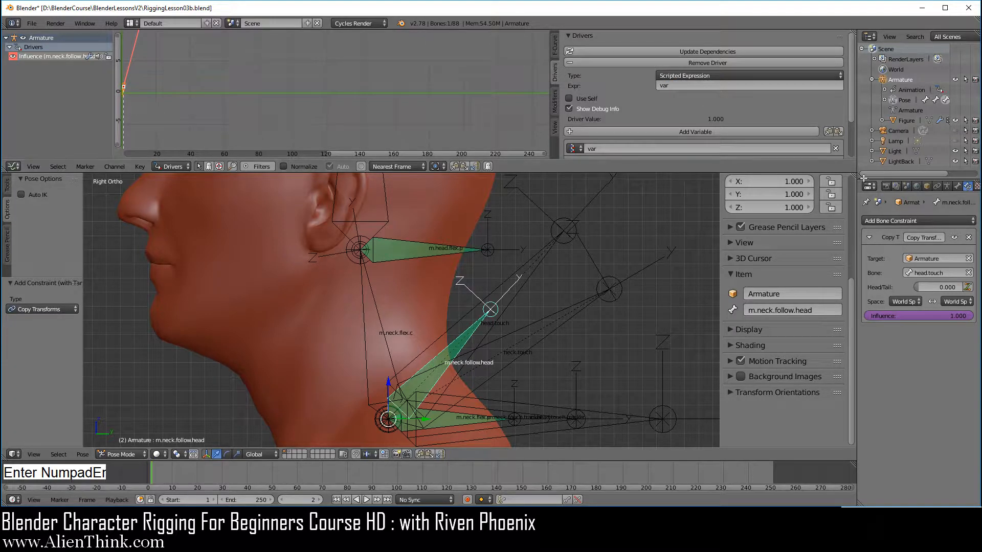
# Merge the driver graph area into the 3D view and set head.touch's Neck Follow Head to 0, checking m.neck.follow.head's influence.
pyautogui.moveTo(854, 176); pyautogui.dragTo(742, 102)
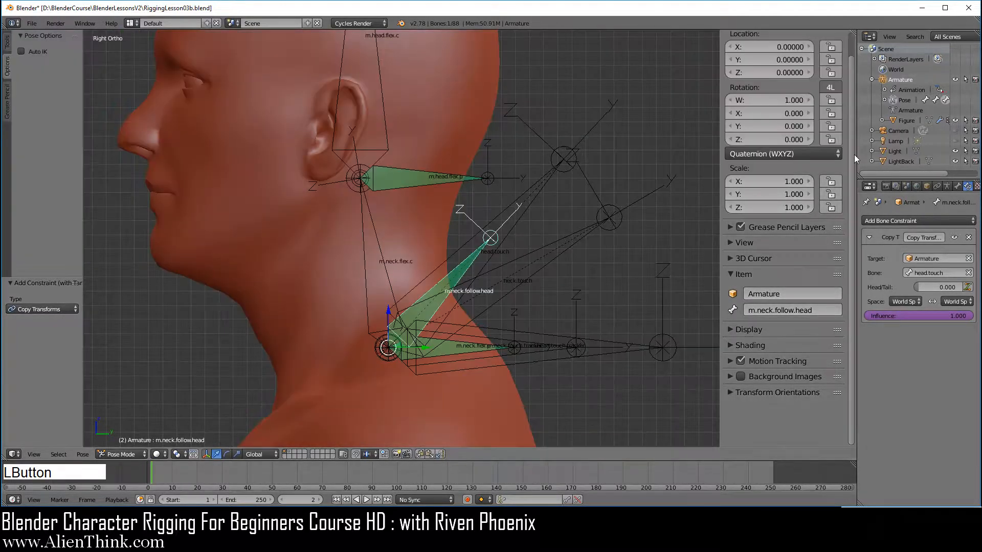
pyautogui.rightClick(528, 208)
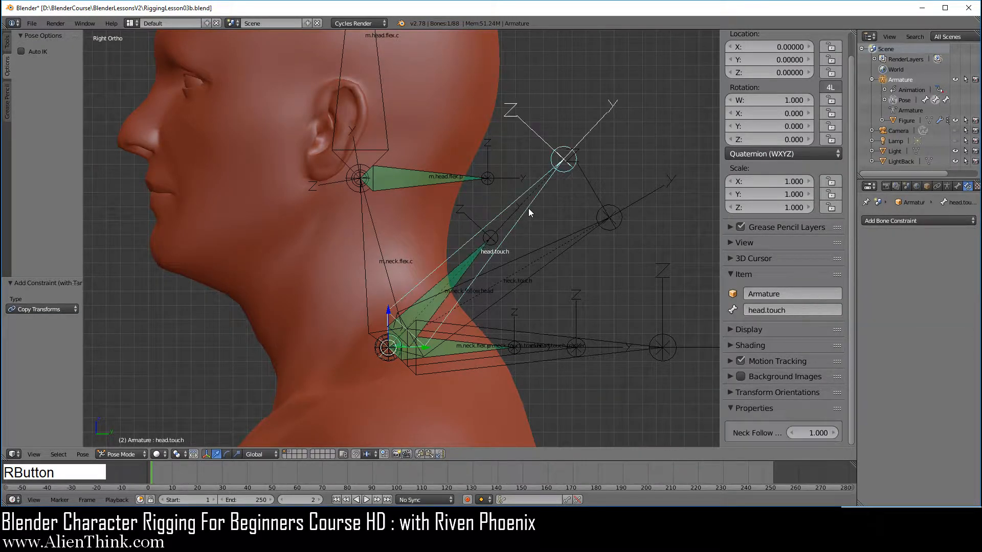
pyautogui.moveTo(792, 438); pyautogui.dragTo(821, 439)
pyautogui.rightClick(478, 253)
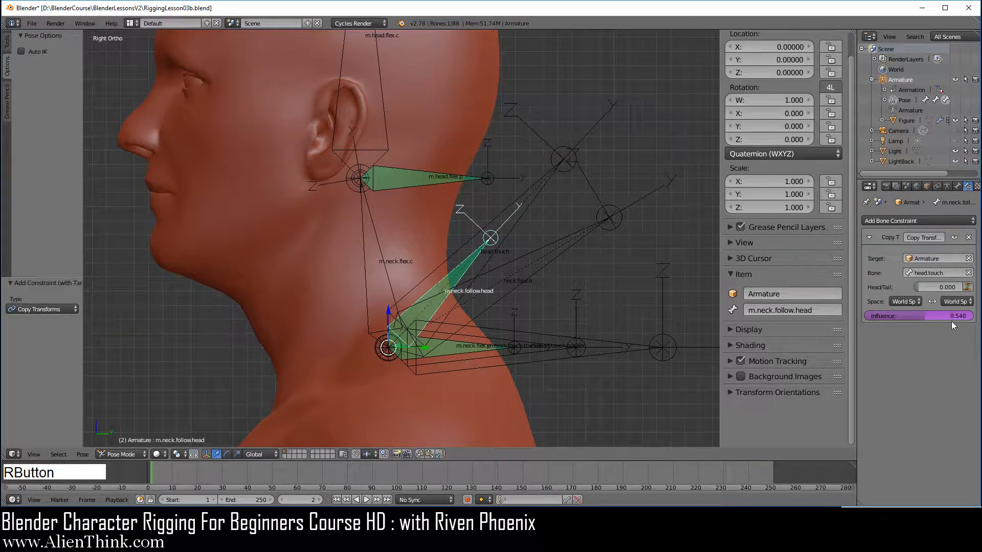
pyautogui.rightClick(551, 178)
pyautogui.moveTo(792, 433); pyautogui.dragTo(792, 433)
pyautogui.rightClick(533, 205)
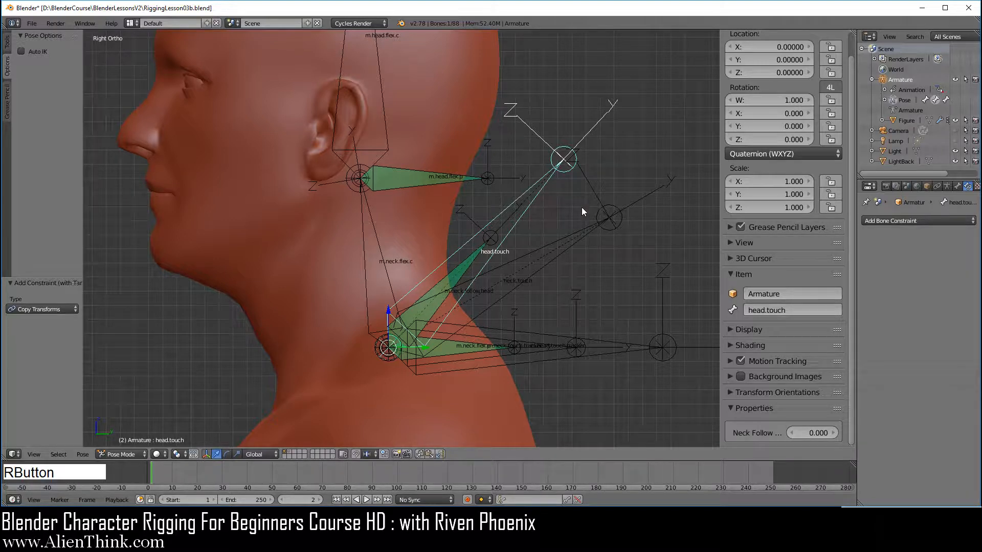
# Rotate head.touch by about 17.65 degrees, set its Neck Follow Head to 1, and try another rotation to test the neck.
pyautogui.press('r')
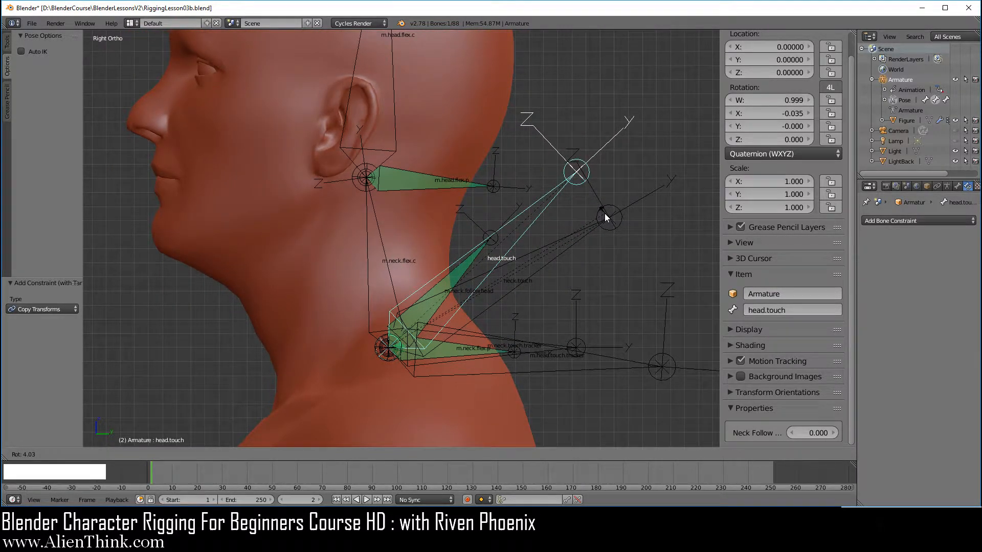
pyautogui.click(612, 275)
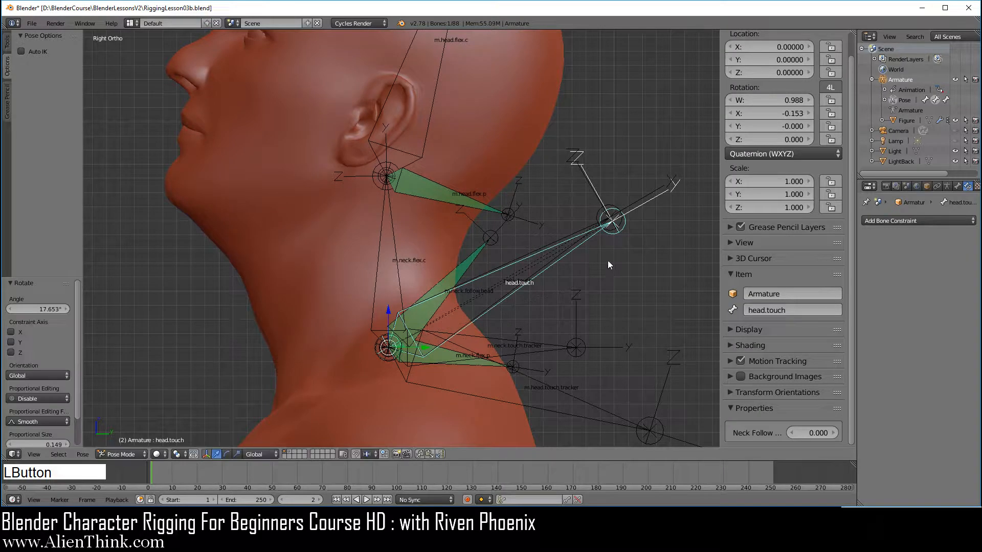
pyautogui.click(806, 433)
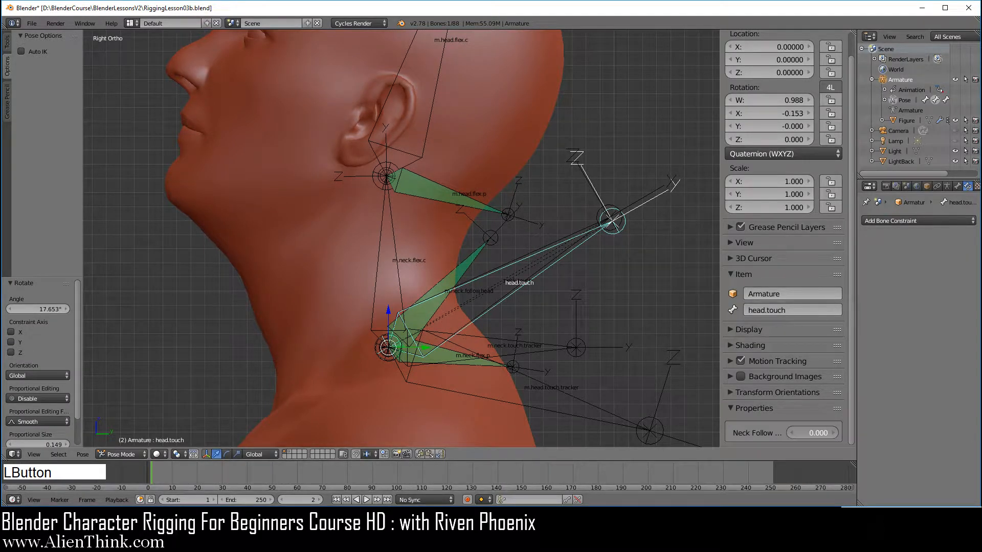
pyautogui.moveTo(806, 433); pyautogui.dragTo(963, 433)
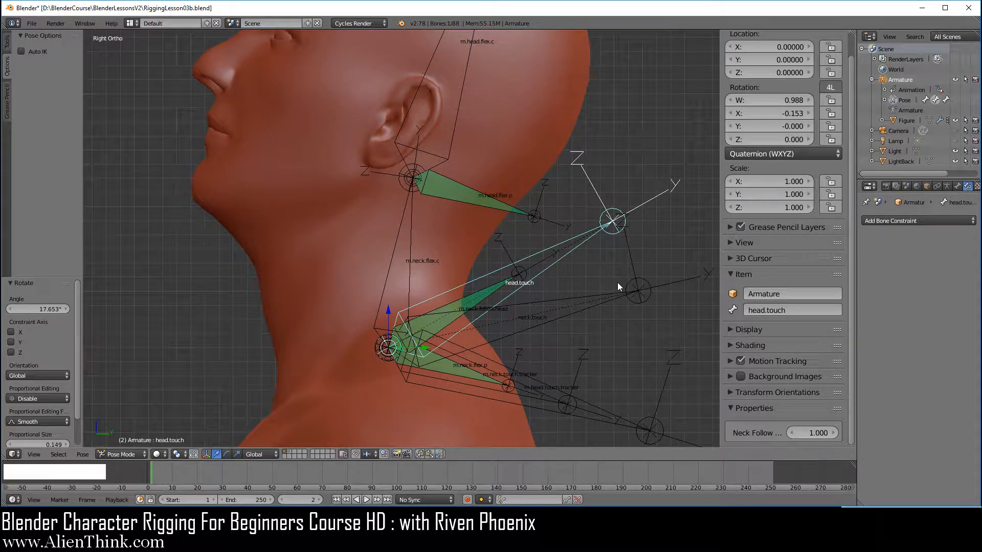
pyautogui.press('r')
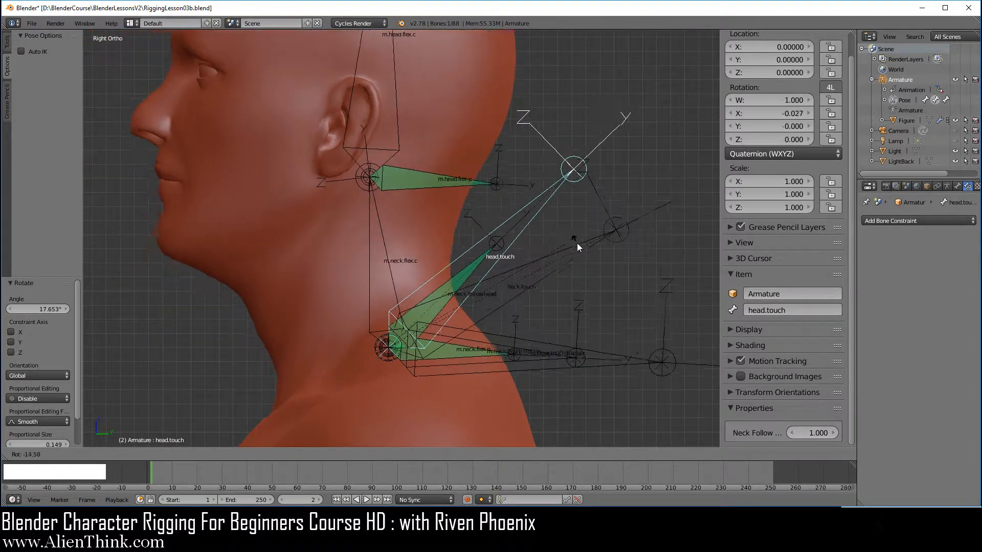
pyautogui.rightClick(563, 250)
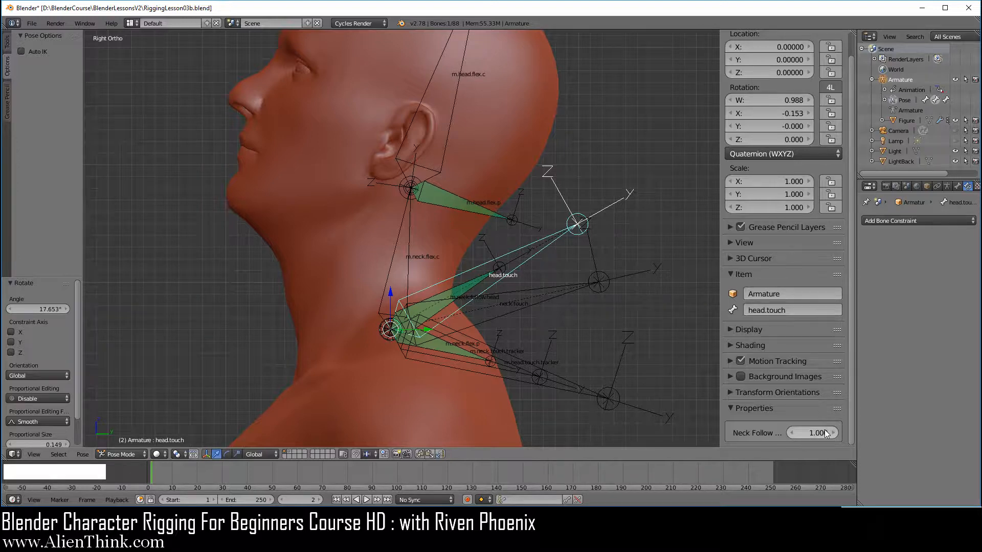
# Set Neck Follow Head back to 0, clear the rotation of all visible bones and deselect them.
pyautogui.moveTo(824, 432); pyautogui.dragTo(568, 432)
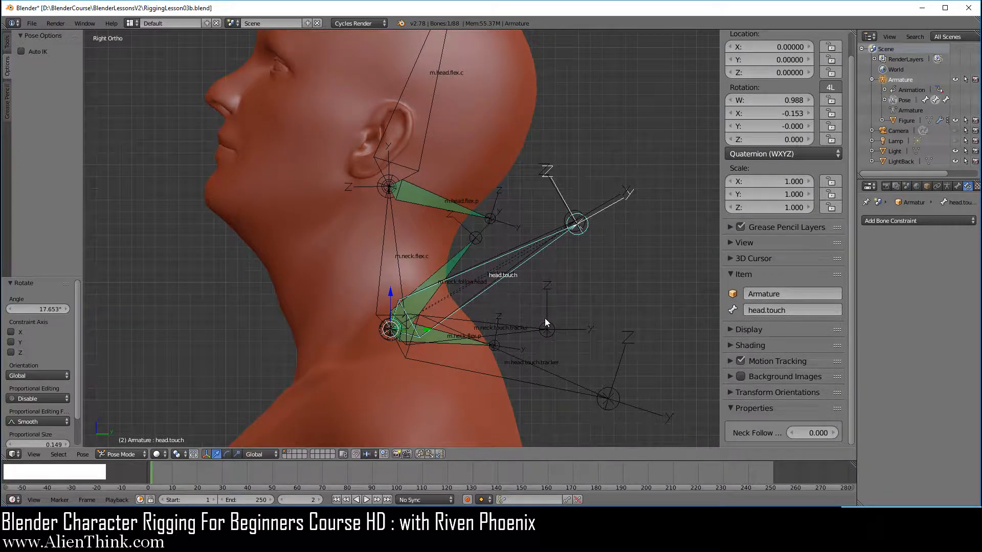
pyautogui.press('a')
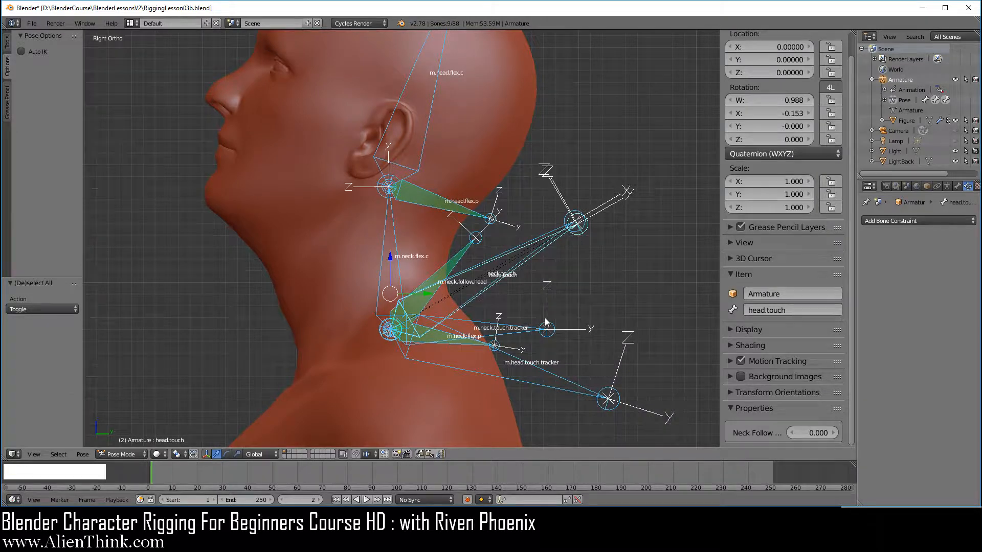
pyautogui.hotkey('alt', 'r')
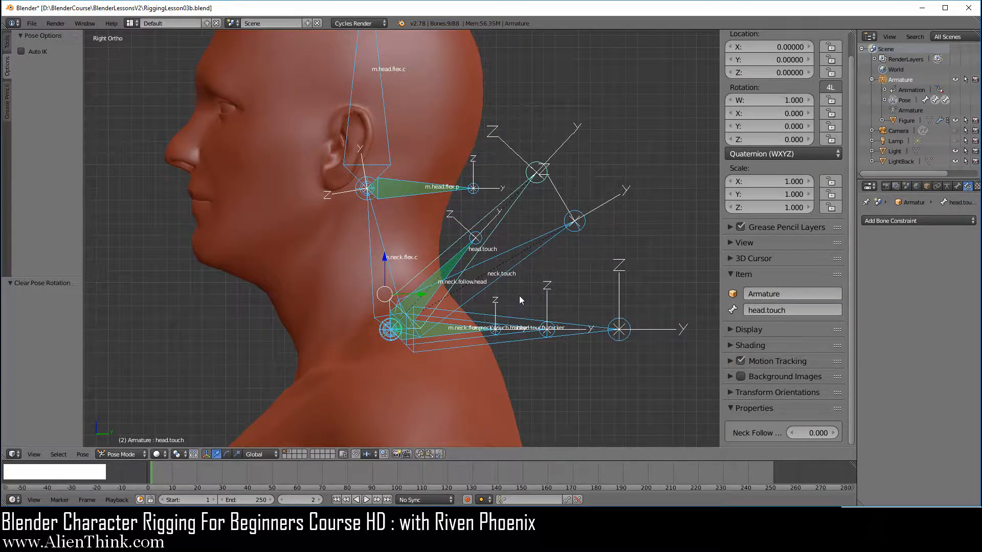
pyautogui.press('a')
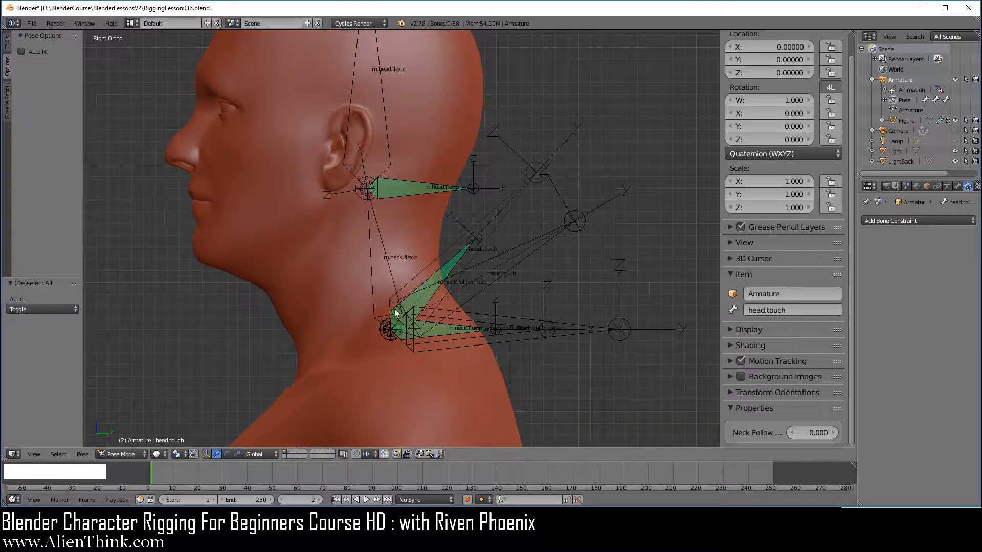
# Show the deformation bone layer as well and test-rotate def.chest.upper to check whether the neck and head controls follow it.
pyautogui.click(947, 186)
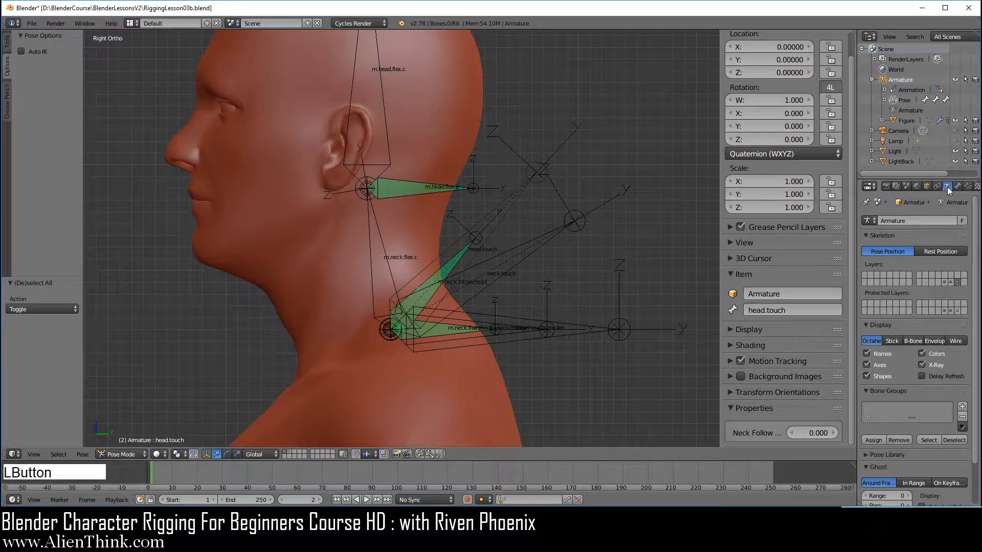
pyautogui.keyDown('shift'); pyautogui.click(952, 281); pyautogui.keyUp('shift')
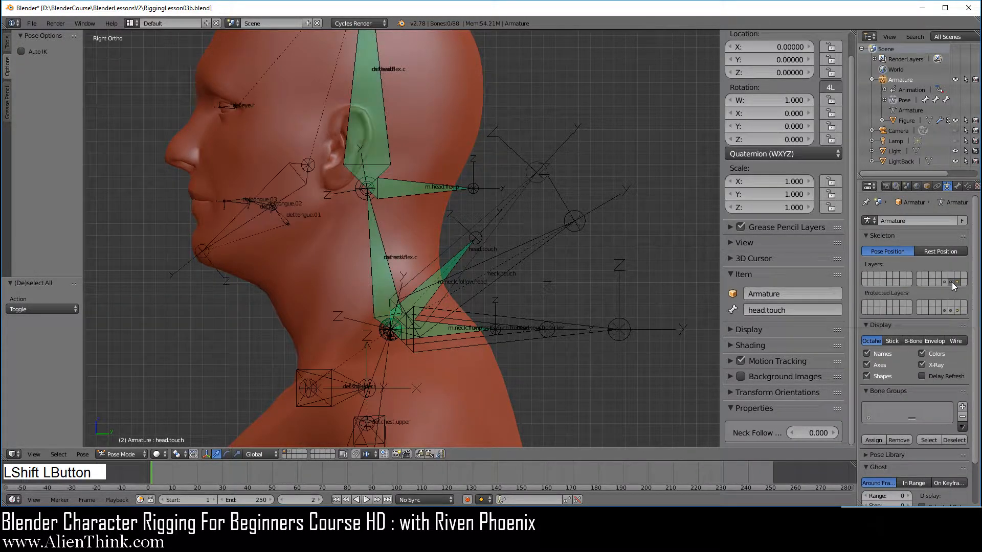
pyautogui.rightClick(388, 370)
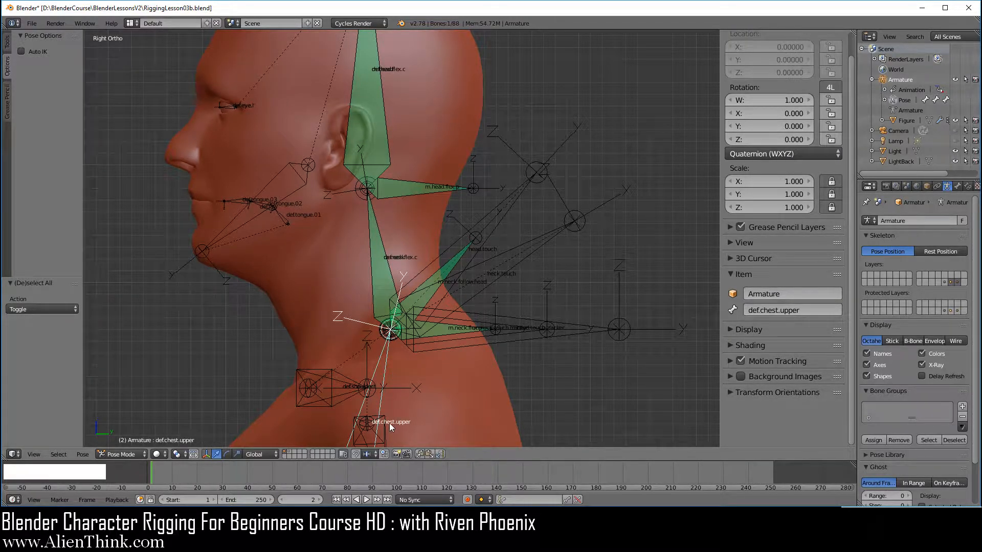
pyautogui.keyDown('shift'); pyautogui.moveTo(465, 382); pyautogui.dragTo(564, 360, button='middle'); pyautogui.keyUp('shift')
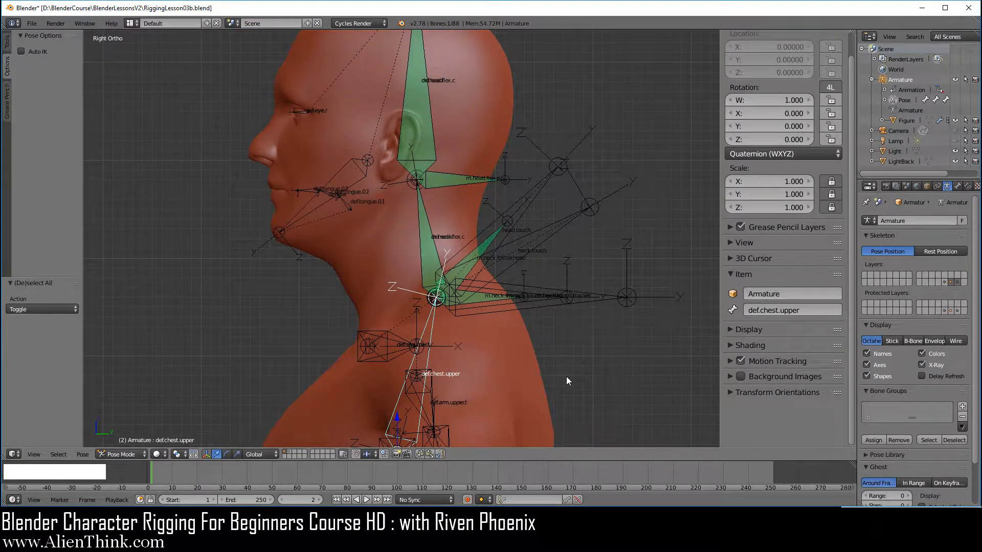
pyautogui.press('r')
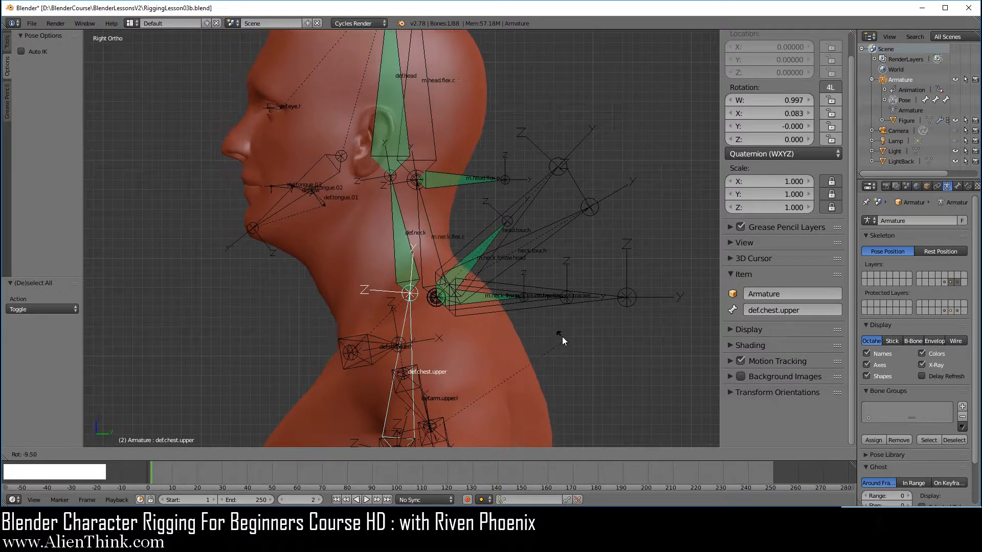
pyautogui.rightClick(562, 336)
pyautogui.scroll(2, 457, 353)
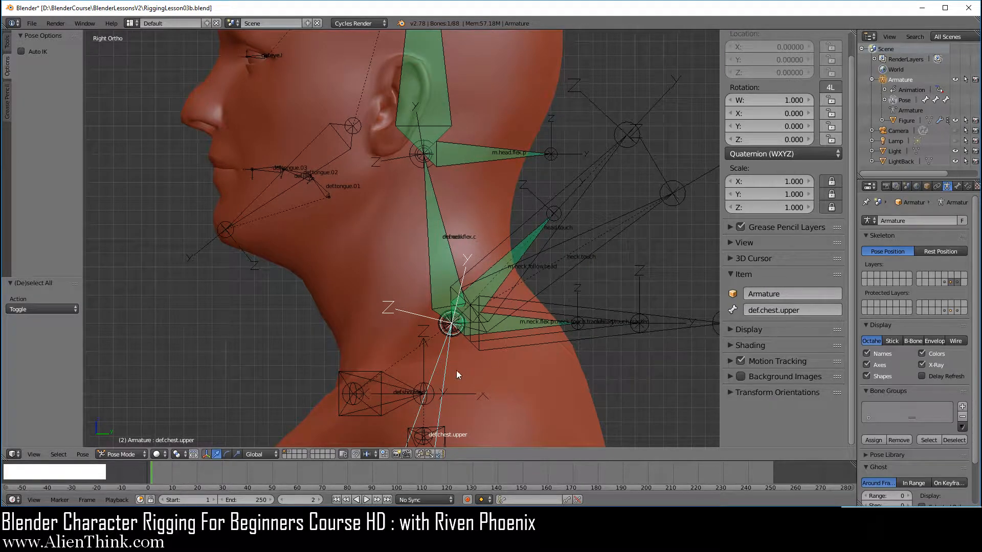
pyautogui.press('r')
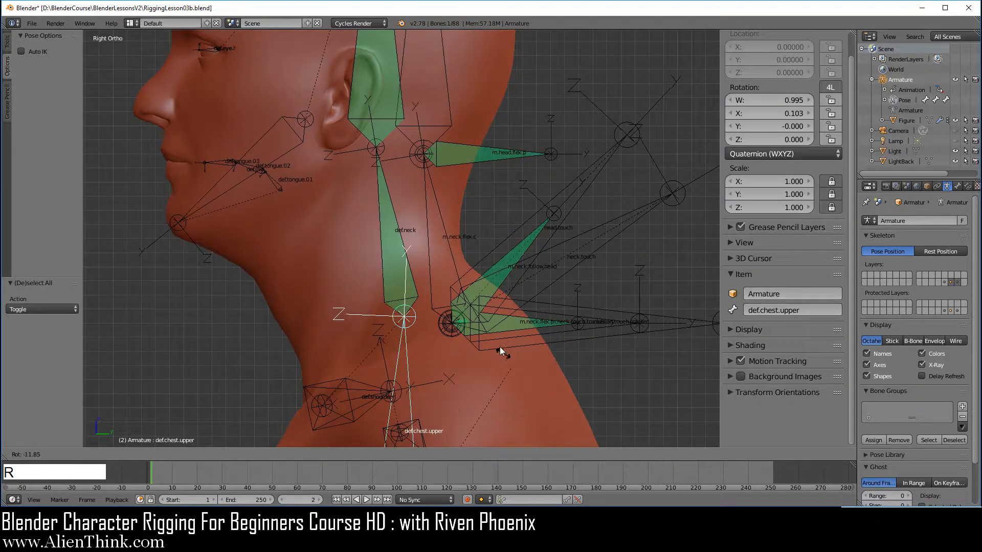
pyautogui.rightClick(535, 373)
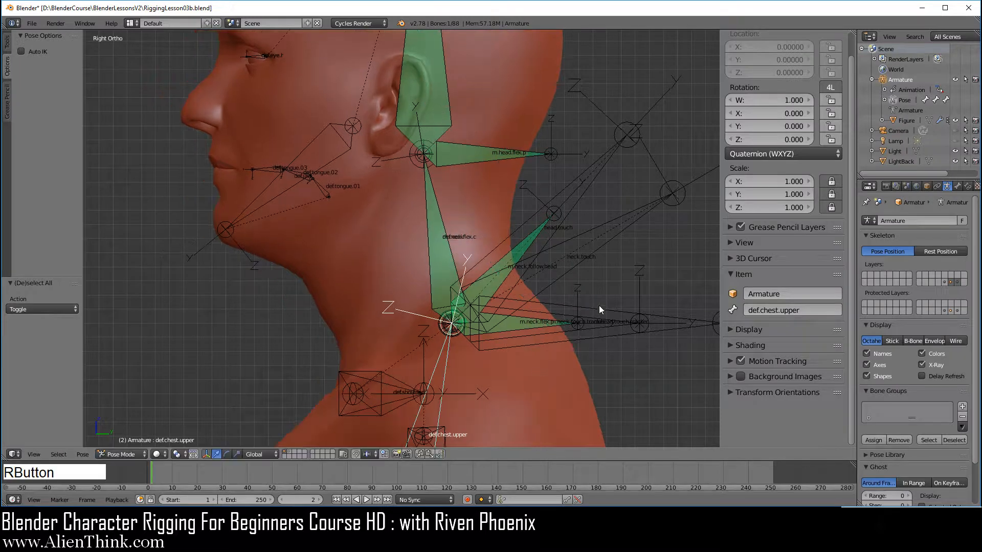
# Show only the mechanism bone layer and, in Edit Mode, extrude a bone about 0.092 forward along Y from the neck base joint.
pyautogui.click(958, 283)
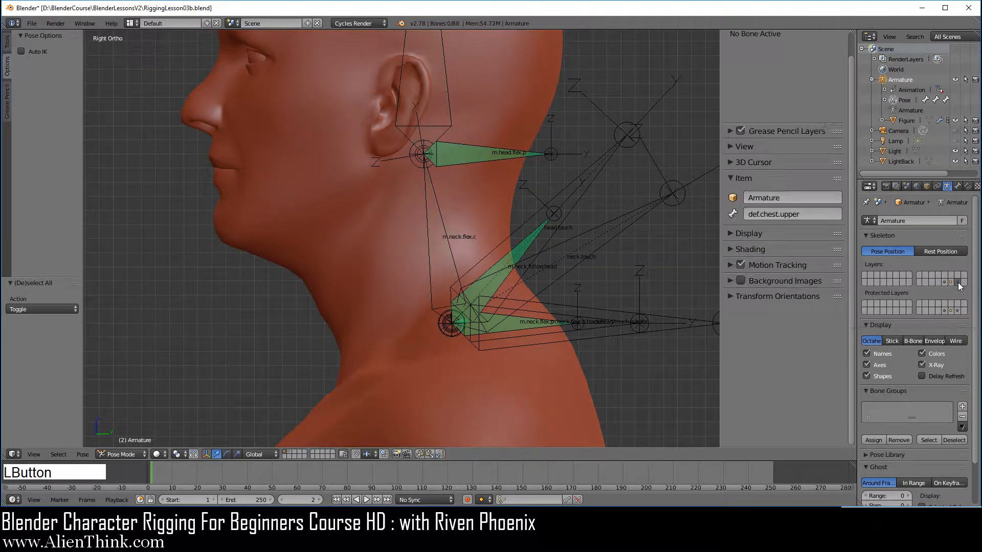
pyautogui.click(135, 454)
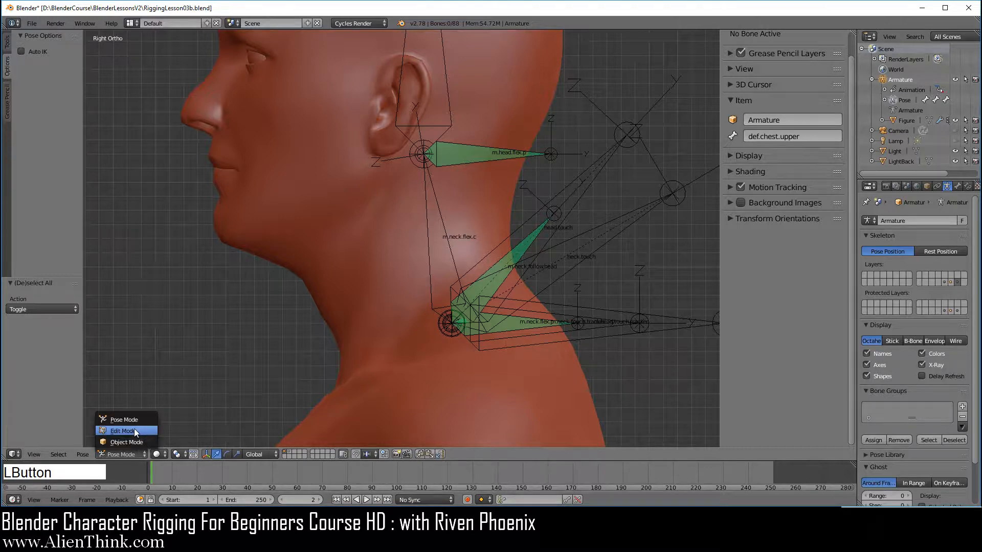
pyautogui.click(134, 428)
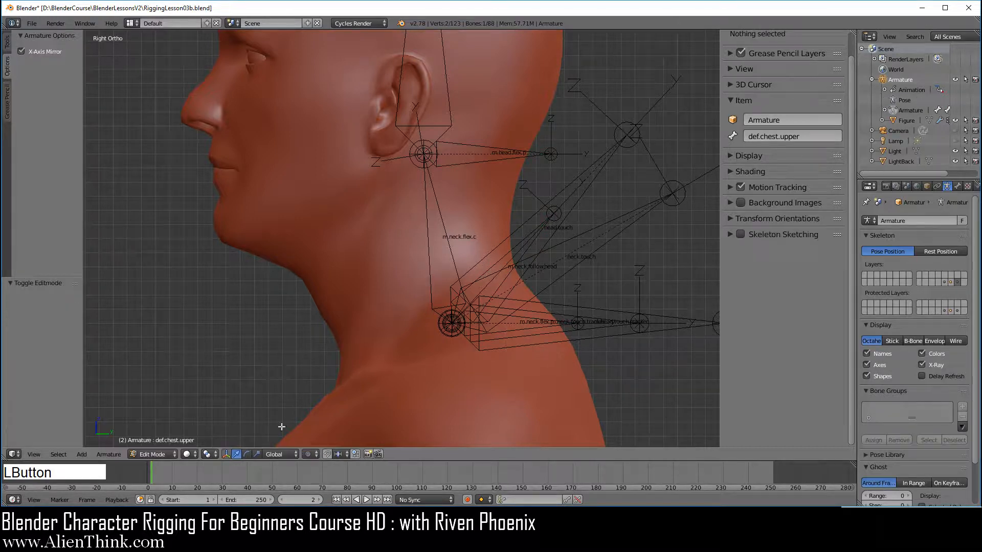
pyautogui.rightClick(446, 323)
pyautogui.press('e')
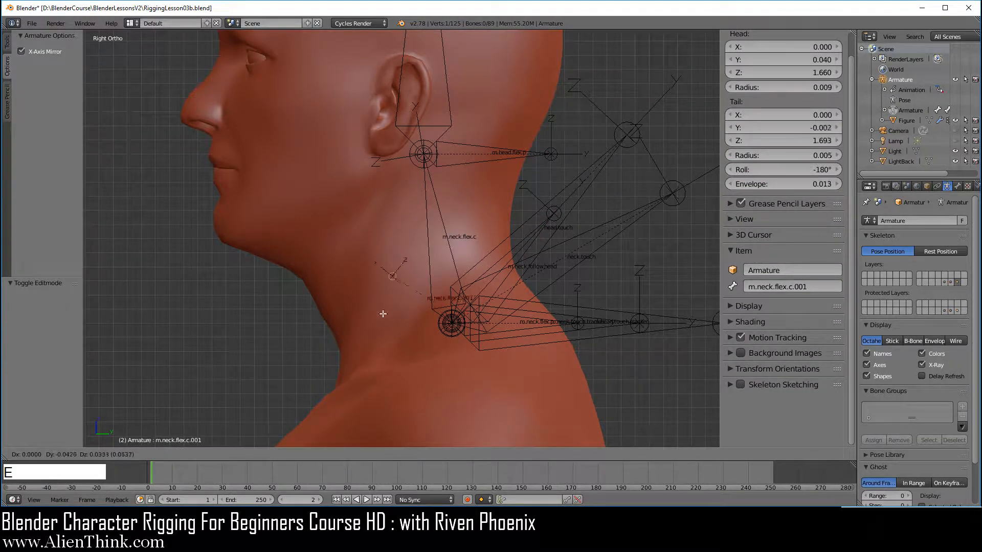
pyautogui.press('y')
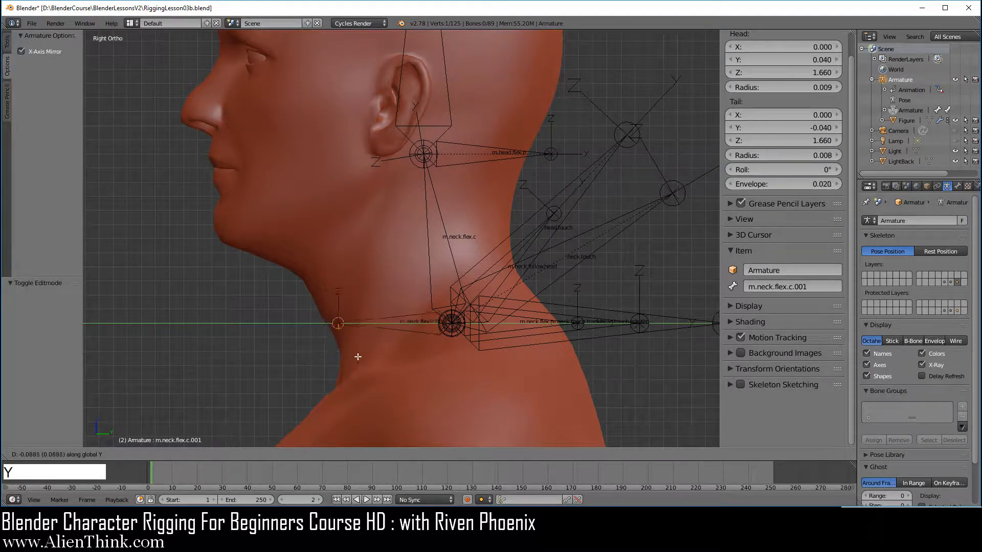
pyautogui.click(326, 363)
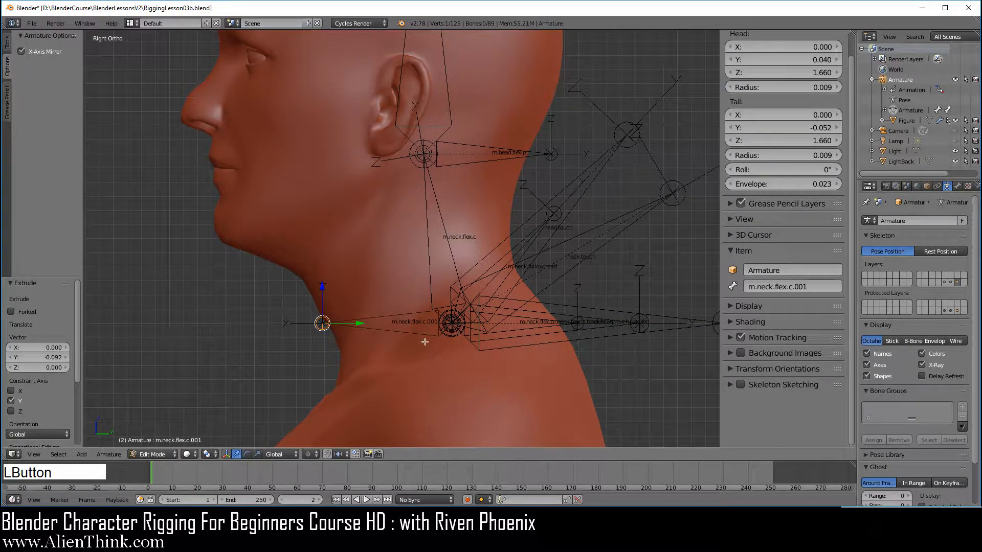
# Split the extruded bone from its parent and disable its Deform option.
pyautogui.rightClick(417, 330)
pyautogui.press('y')
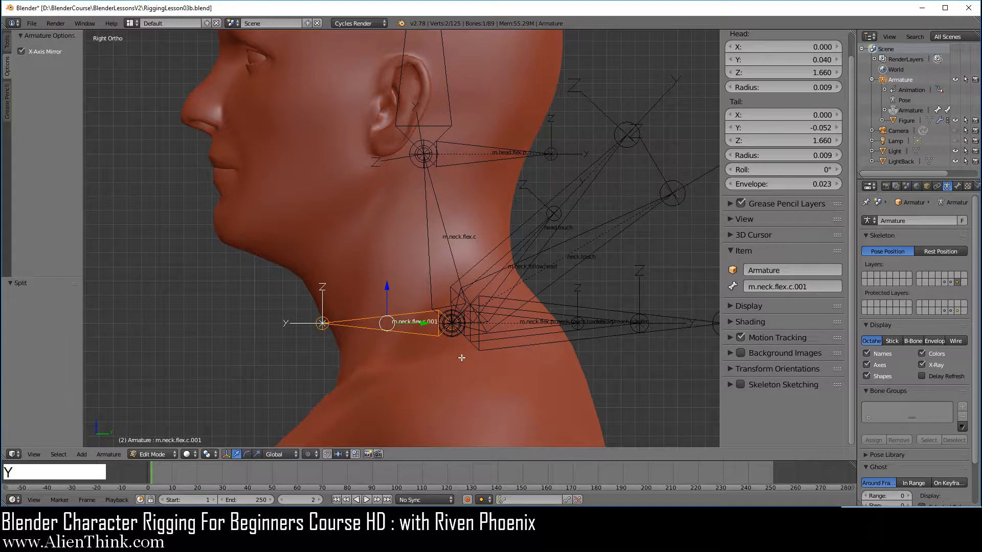
pyautogui.click(958, 186)
pyautogui.click(874, 347)
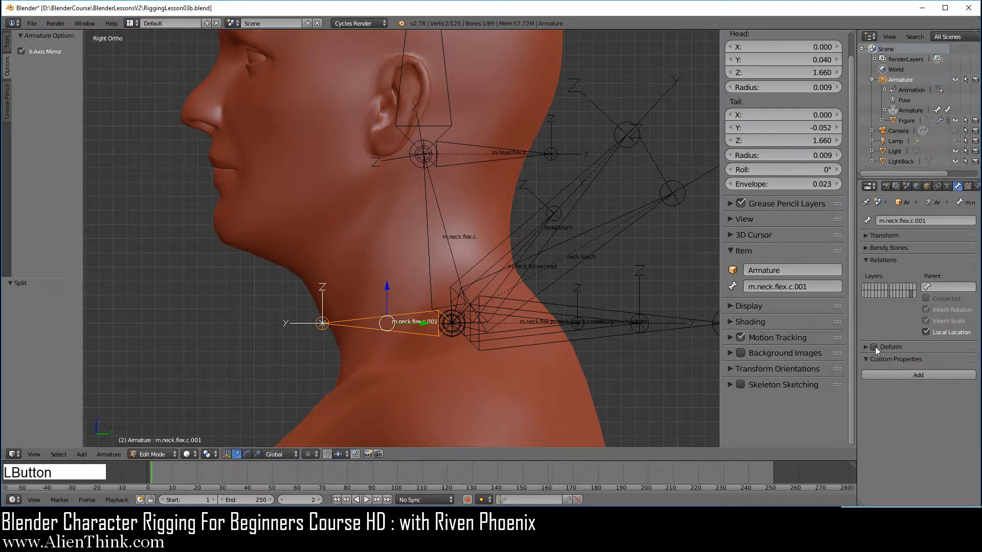
# Rename the separated bone as m.chest.socket.
pyautogui.click(785, 287)
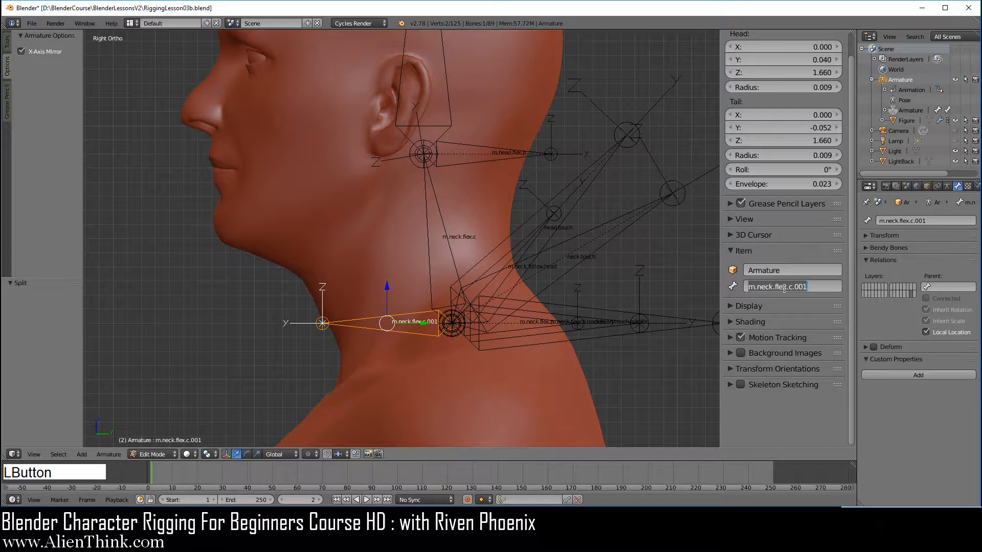
pyautogui.write('m')
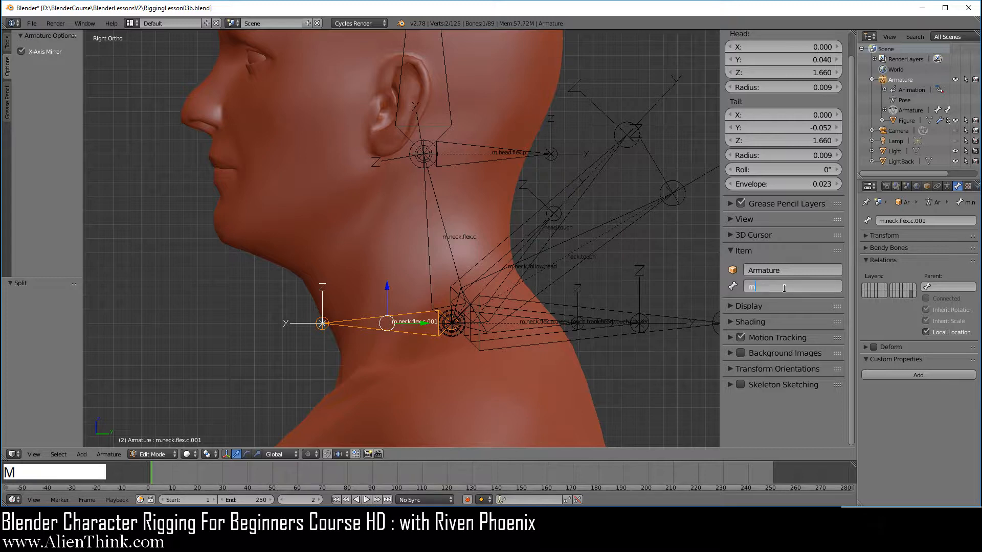
pyautogui.write('.chest.socket')
pyautogui.press('Return')
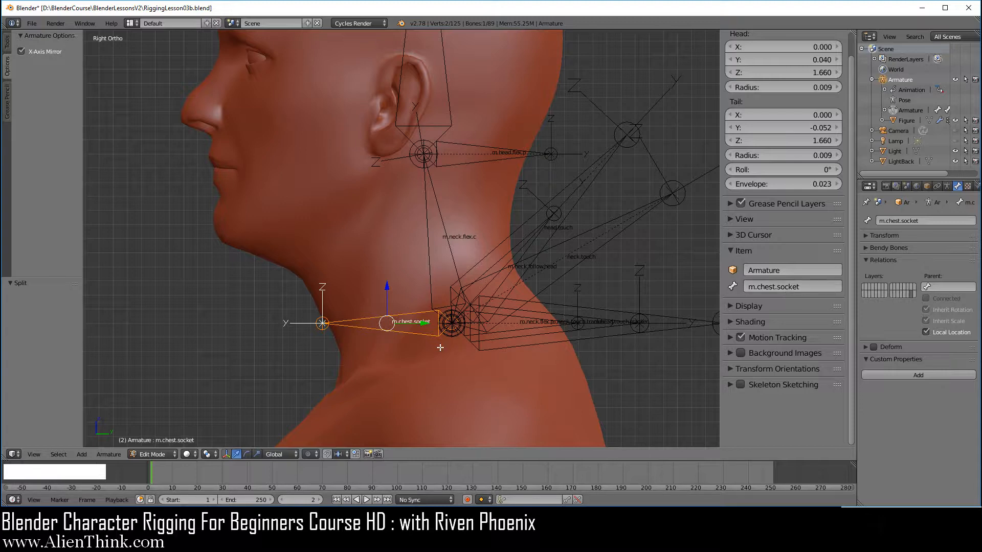
# Show the deformation bone layer alongside the mechanism layer and parent m.chest.socket to def.chest.upper with Keep Offset.
pyautogui.click(947, 187)
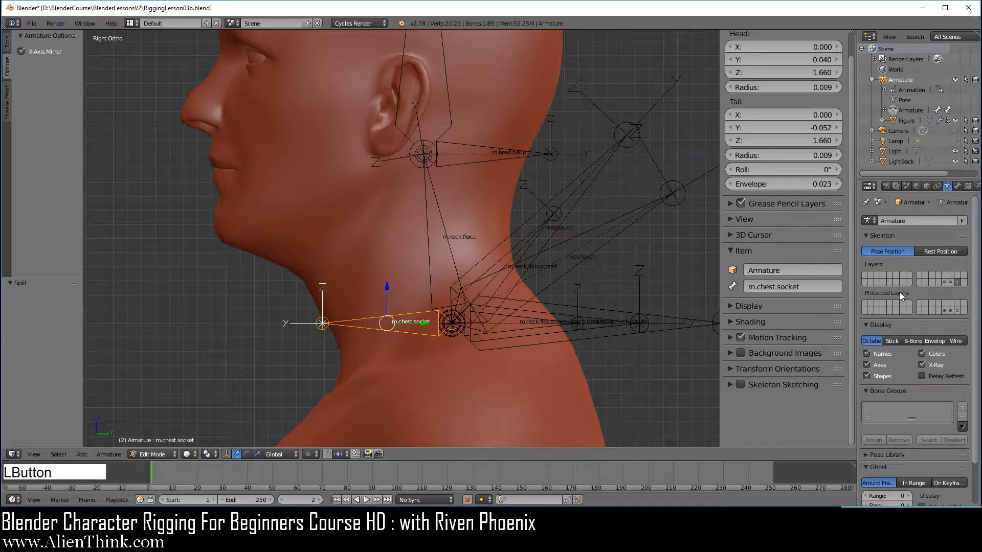
pyautogui.keyDown('shift'); pyautogui.click(950, 281); pyautogui.keyUp('shift')
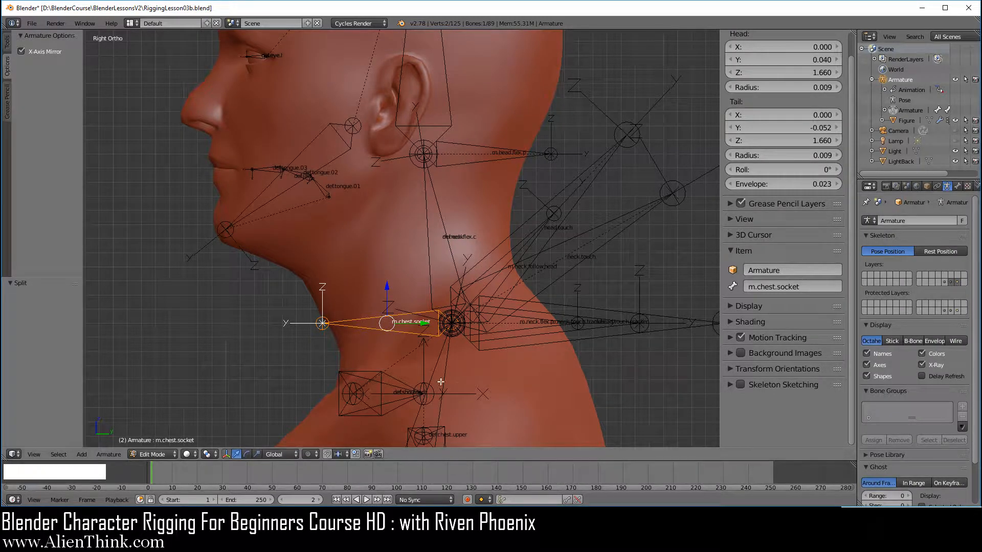
pyautogui.rightClick(446, 367)
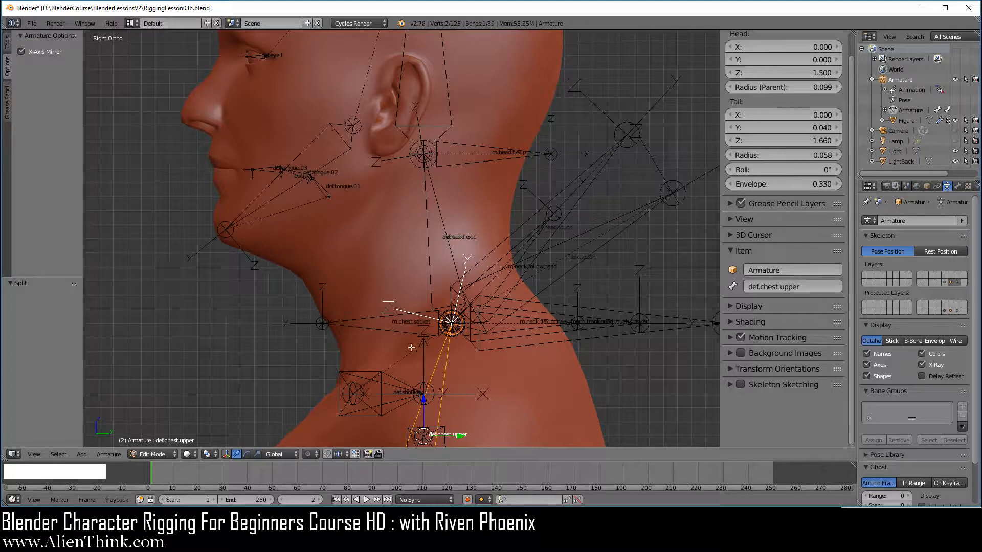
pyautogui.rightClick(389, 331)
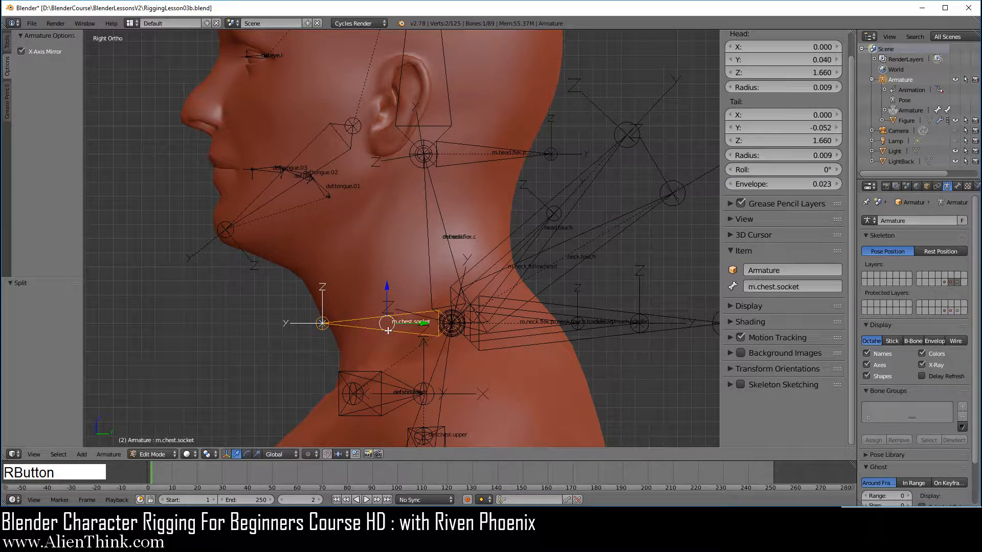
pyautogui.keyDown('shift'); pyautogui.rightClick(447, 354); pyautogui.keyUp('shift')
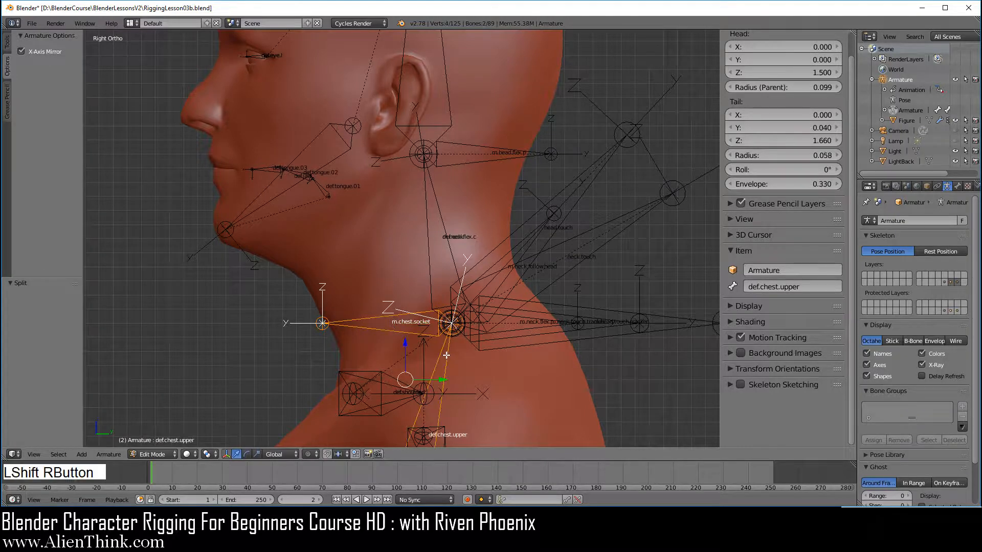
pyautogui.hotkey('ctrl', 'p')
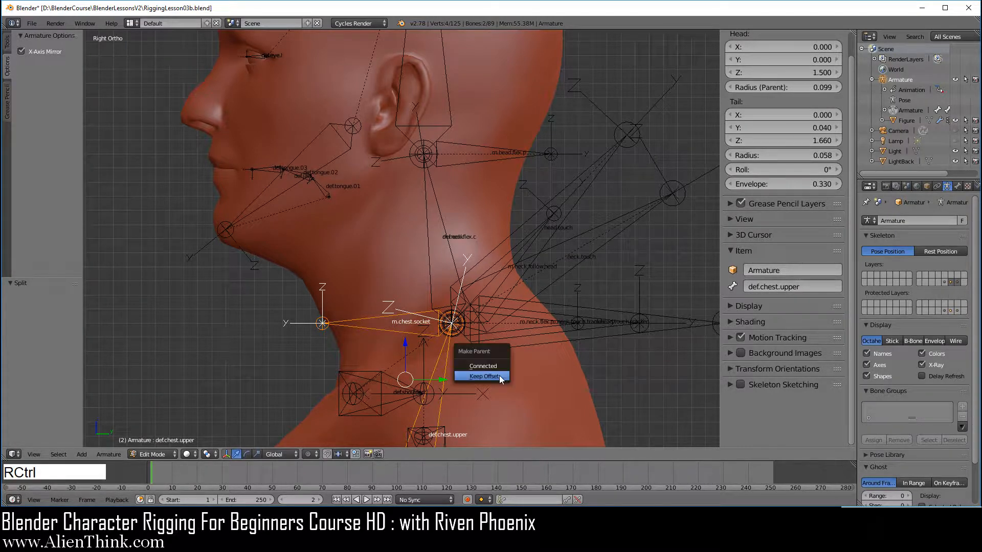
pyautogui.click(500, 377)
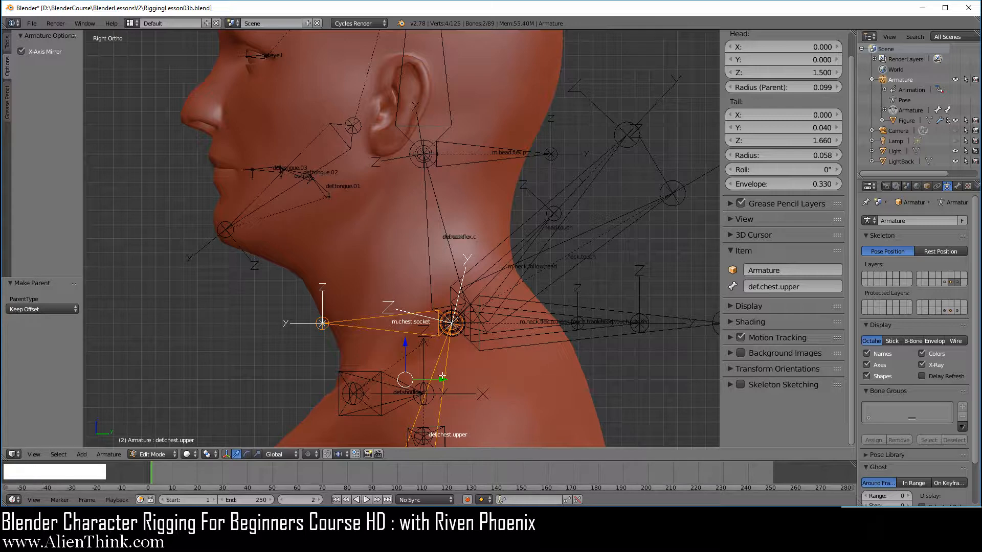
# In Pose Mode, test-rotate def.chest.upper by about -19° to check whether m.chest.socket follows, and clear the rotation.
pyautogui.click(154, 455)
pyautogui.click(153, 416)
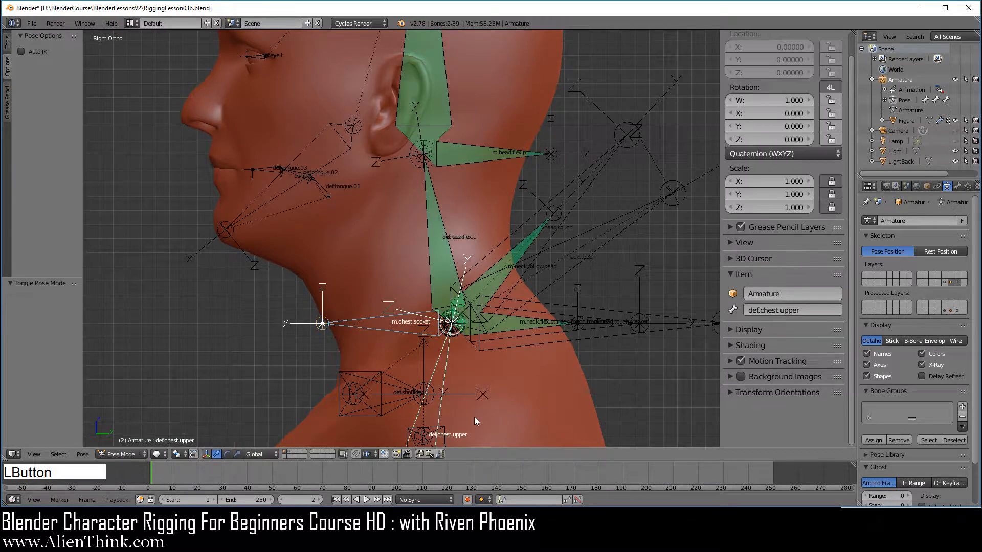
pyautogui.rightClick(447, 365)
pyautogui.press('r')
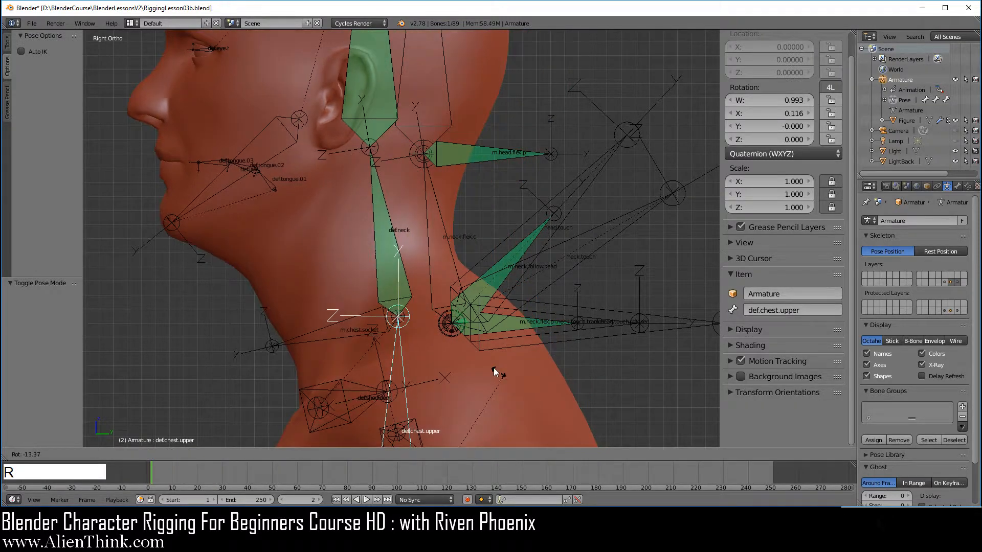
pyautogui.click(481, 373)
pyautogui.rightClick(327, 344)
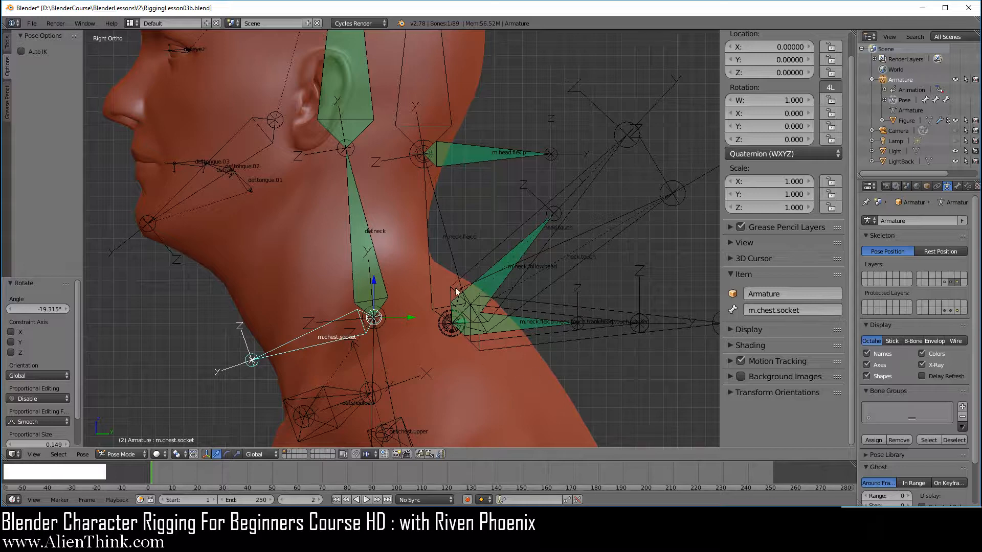
pyautogui.rightClick(384, 359)
pyautogui.press('alt')
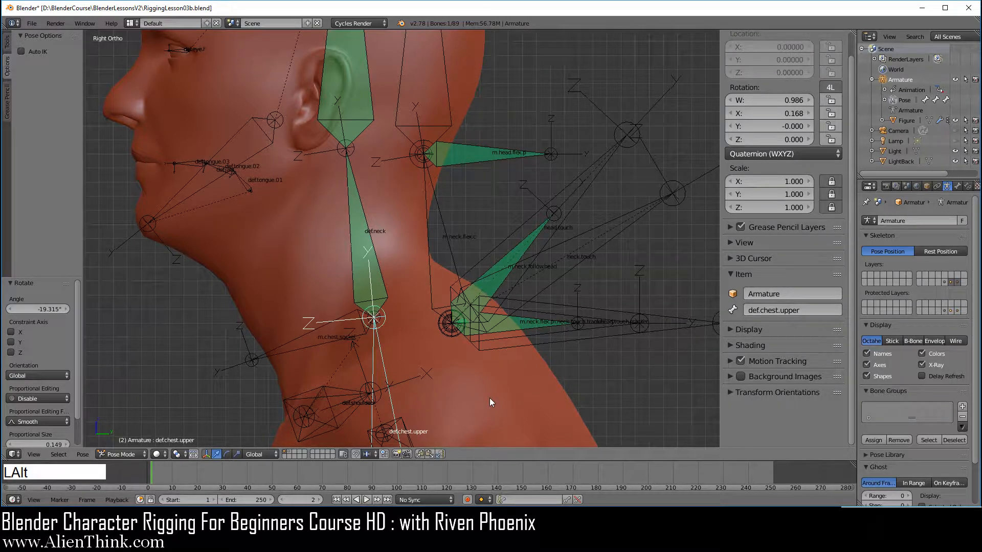
pyautogui.hotkey('alt', 'r')
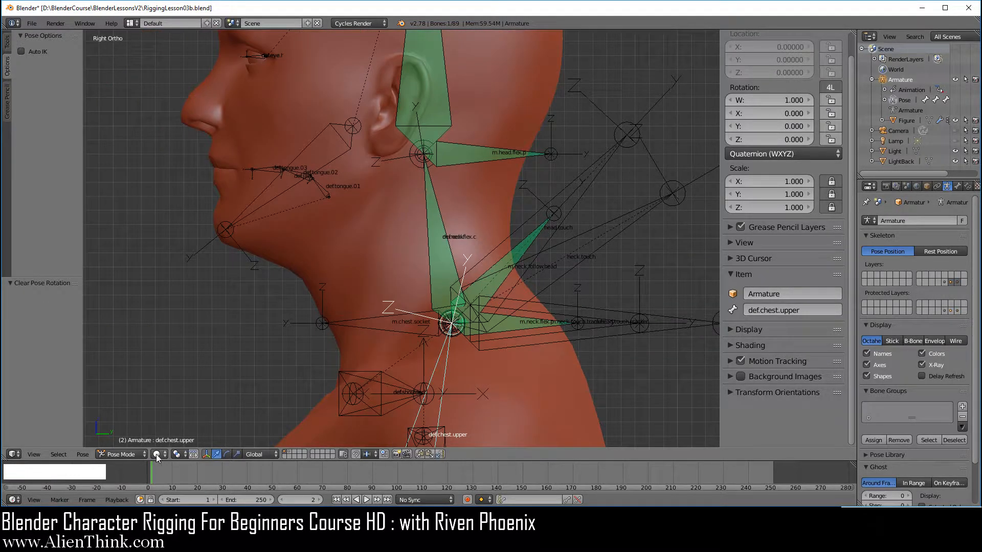
# In Edit Mode with only the mechanism layer shown, extrude a bone about 0.054 forward along Y from the neck base joint.
pyautogui.click(121, 454)
pyautogui.click(123, 433)
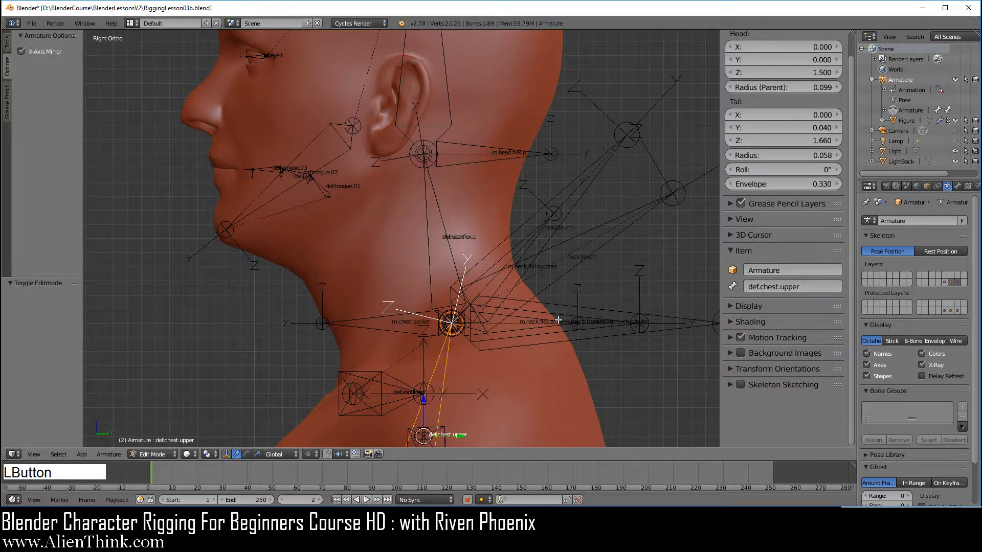
pyautogui.click(958, 283)
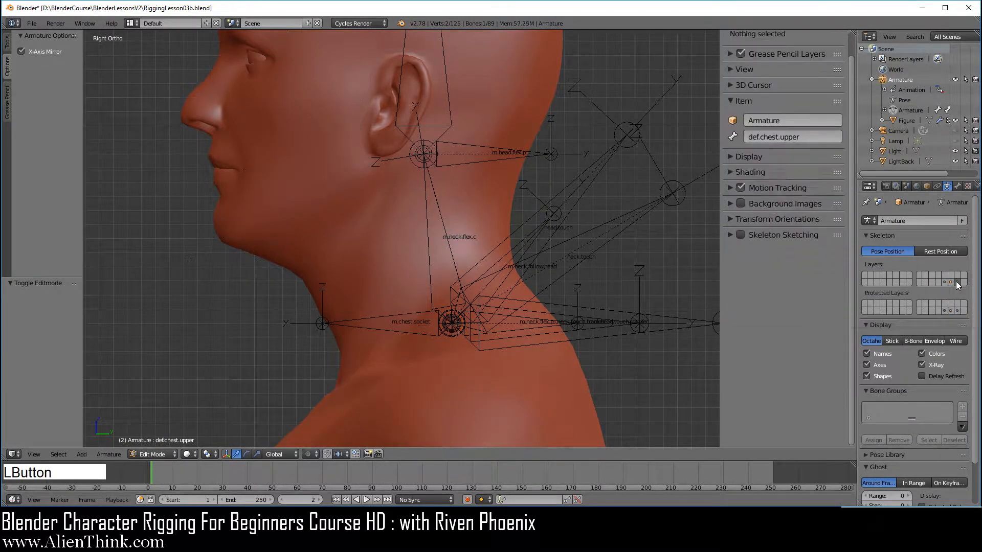
pyautogui.rightClick(442, 325)
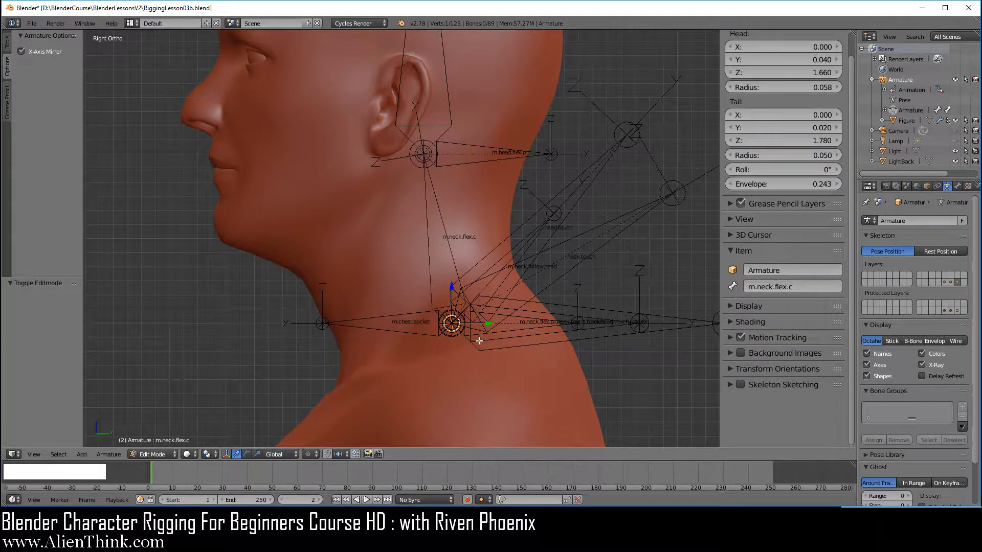
pyautogui.press('e')
pyautogui.press('y')
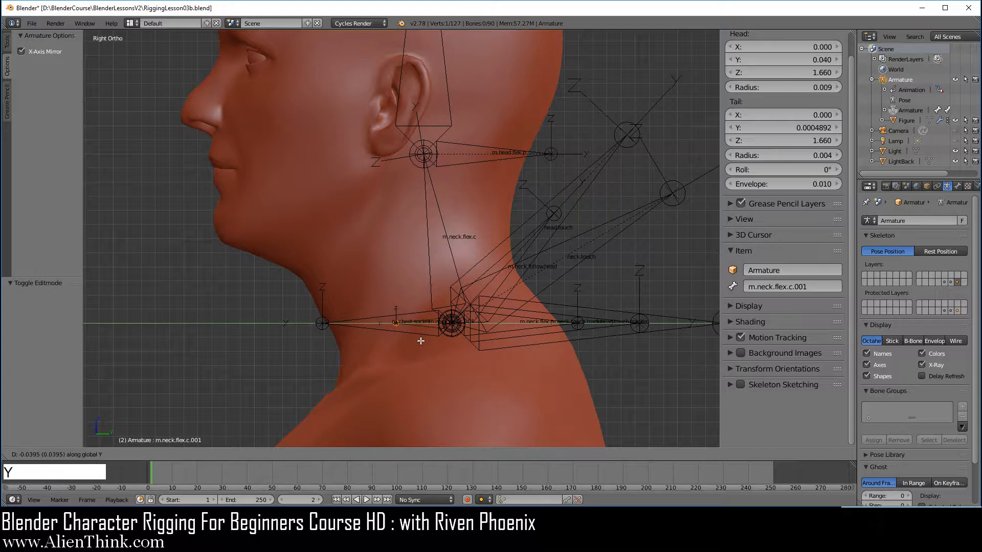
pyautogui.click(401, 342)
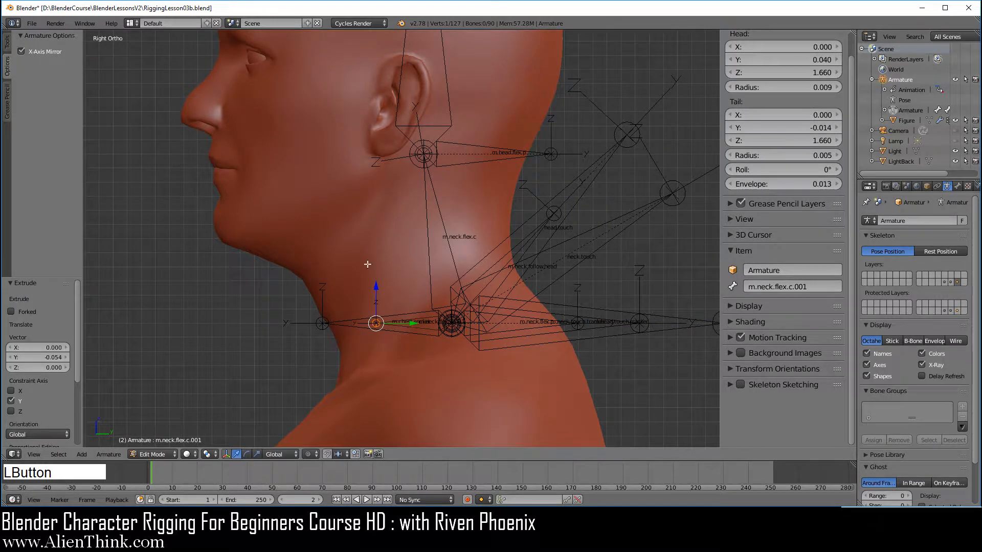
# Move the tail of m.chest.socket about 0.030 and the new bone's tail about 0.018 forward along Y.
pyautogui.rightClick(323, 323)
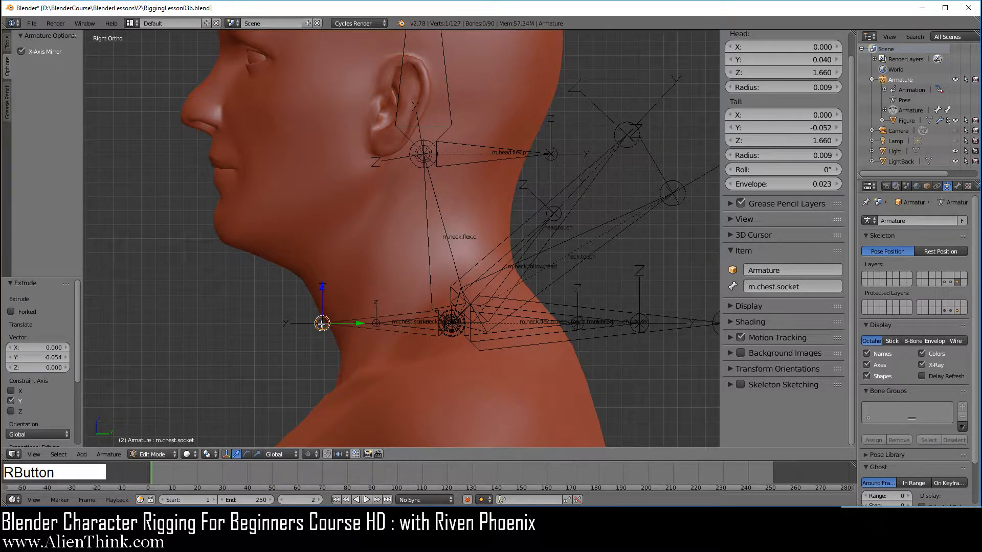
pyautogui.moveTo(360, 323); pyautogui.dragTo(317, 322)
pyautogui.rightClick(376, 323)
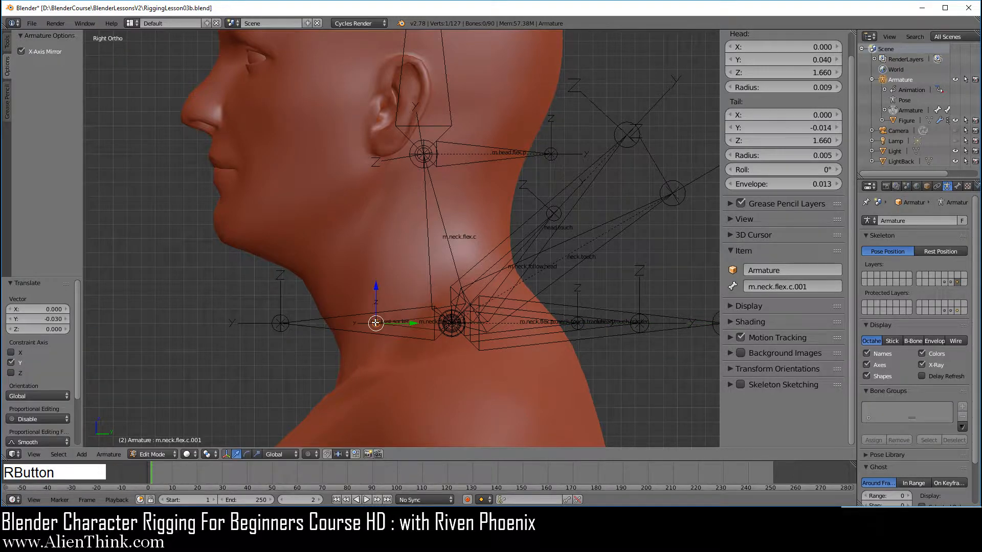
pyautogui.moveTo(413, 323); pyautogui.dragTo(388, 324)
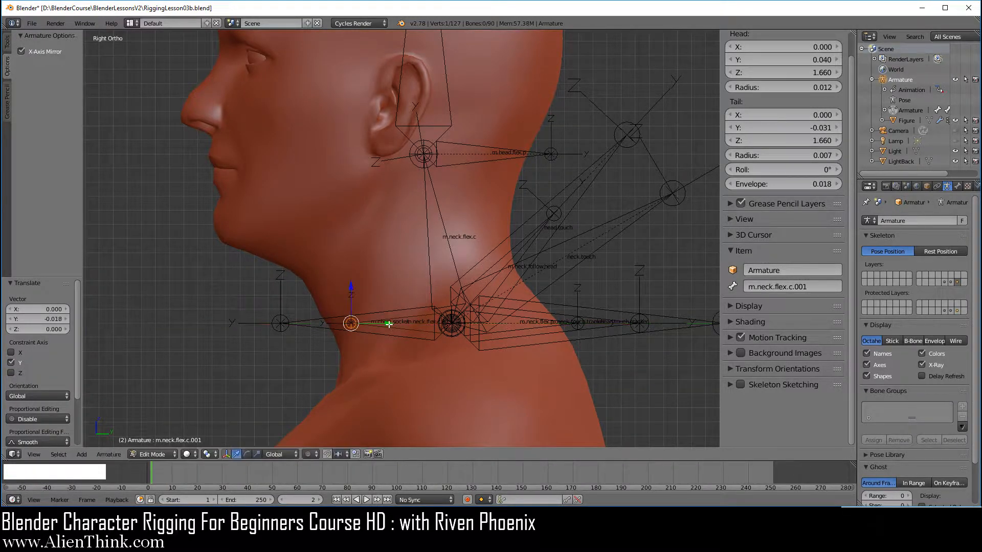
# Split the new shorter bone from its parent and turn off its Deform option.
pyautogui.rightClick(406, 330)
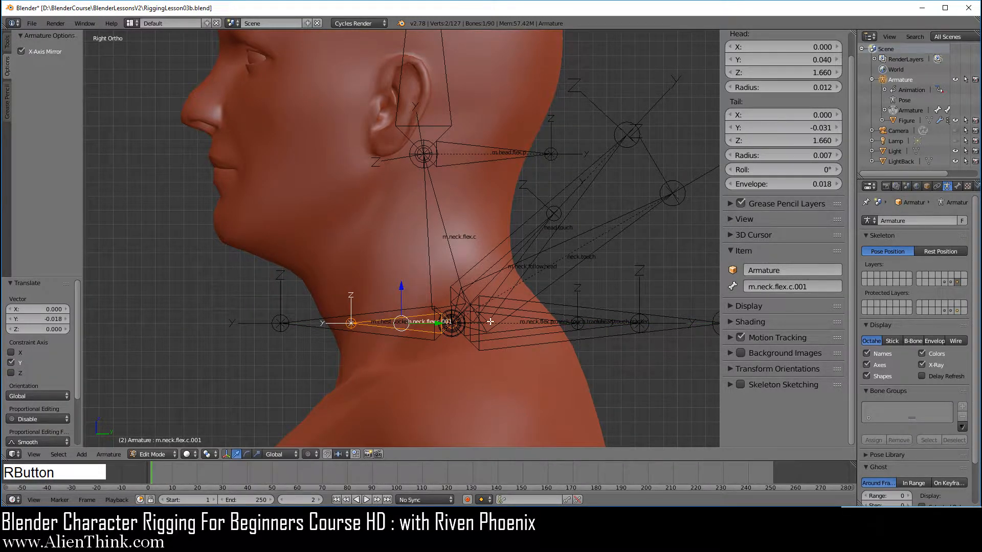
pyautogui.press('y')
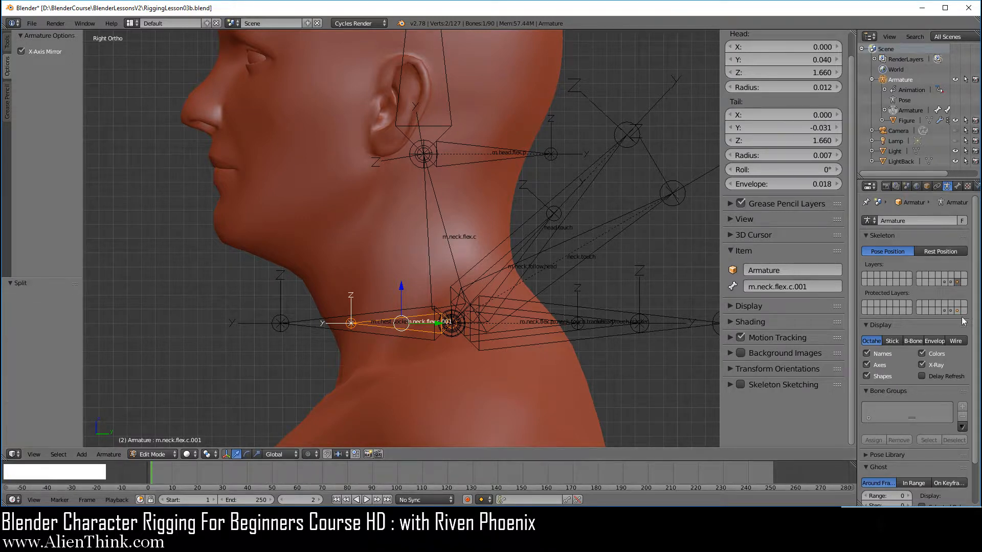
pyautogui.click(957, 186)
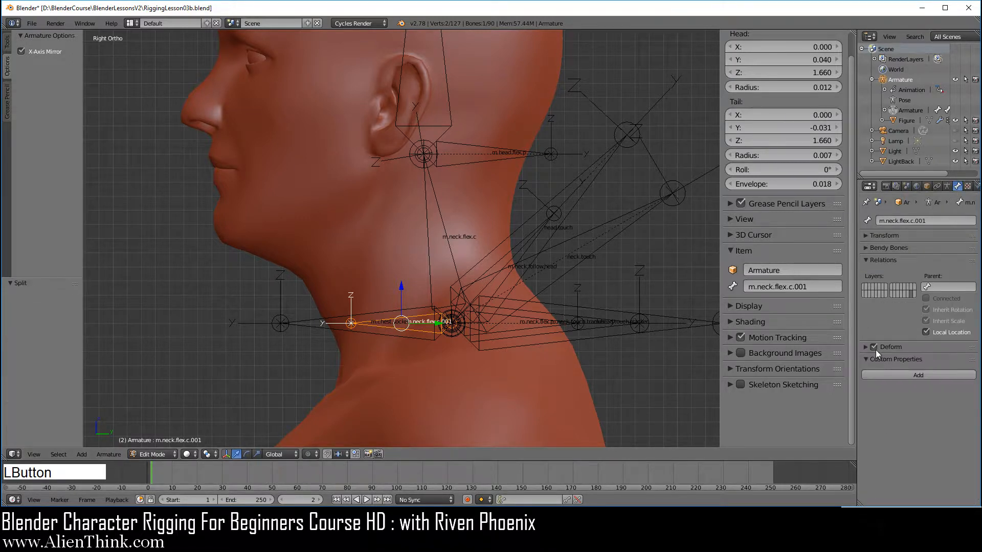
pyautogui.click(874, 347)
# Rename the shorter split bone as m.neck.socket.
pyautogui.click(763, 287)
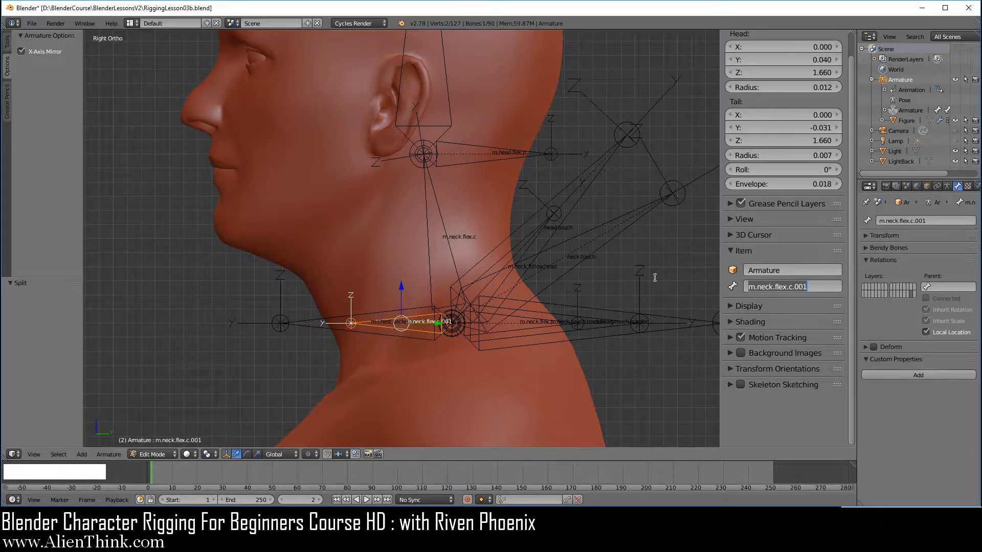
pyautogui.write('m')
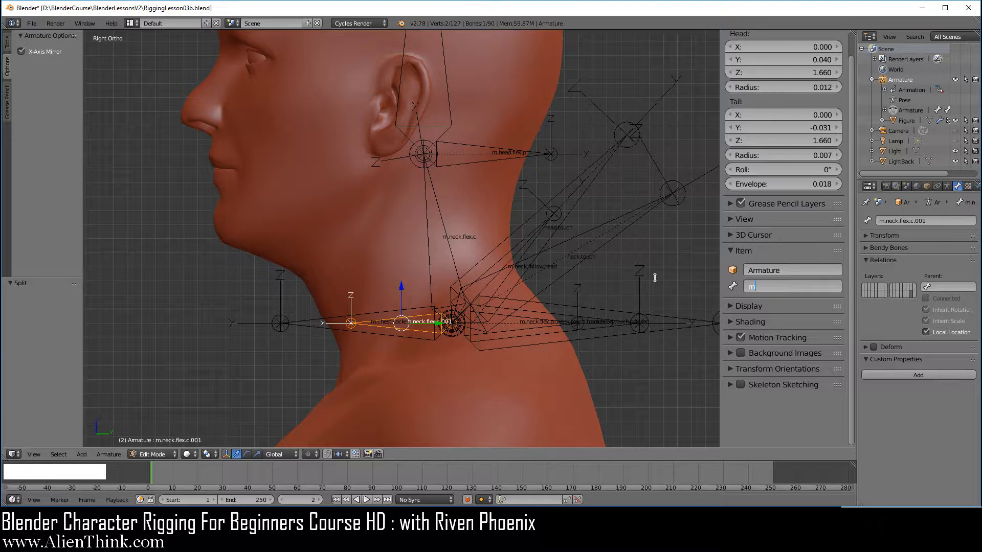
pyautogui.write('.neck.soce')
pyautogui.write('et')
pyautogui.press('Return')
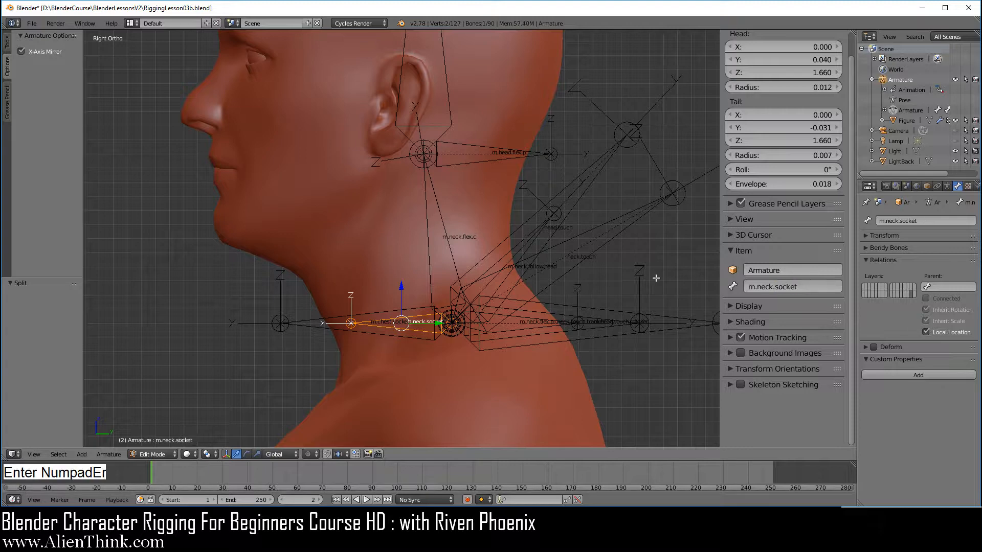
# In Pose Mode, add a Copy Location constraint to m.neck.socket with m.chest.socket as its target.
pyautogui.rightClick(328, 331)
pyautogui.rightClick(413, 329)
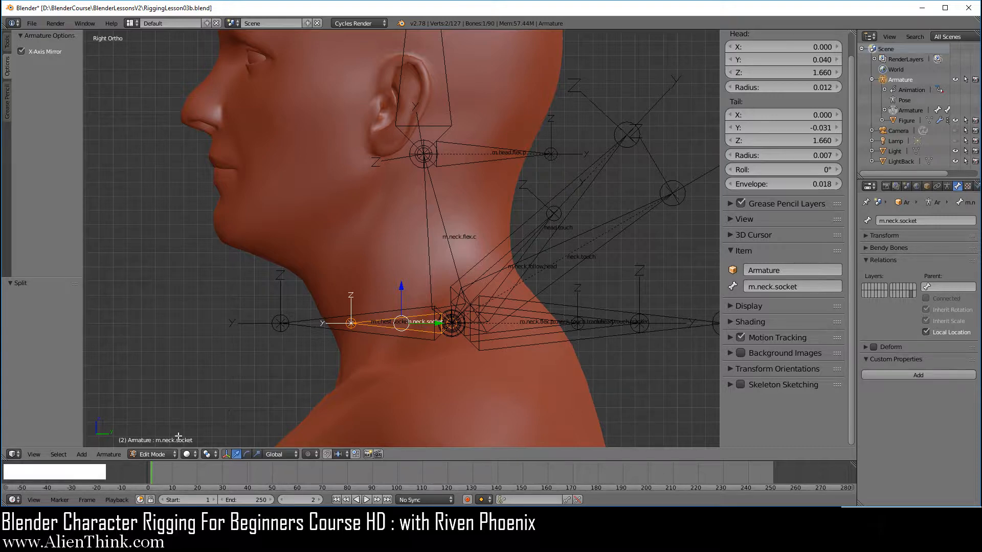
pyautogui.click(151, 455)
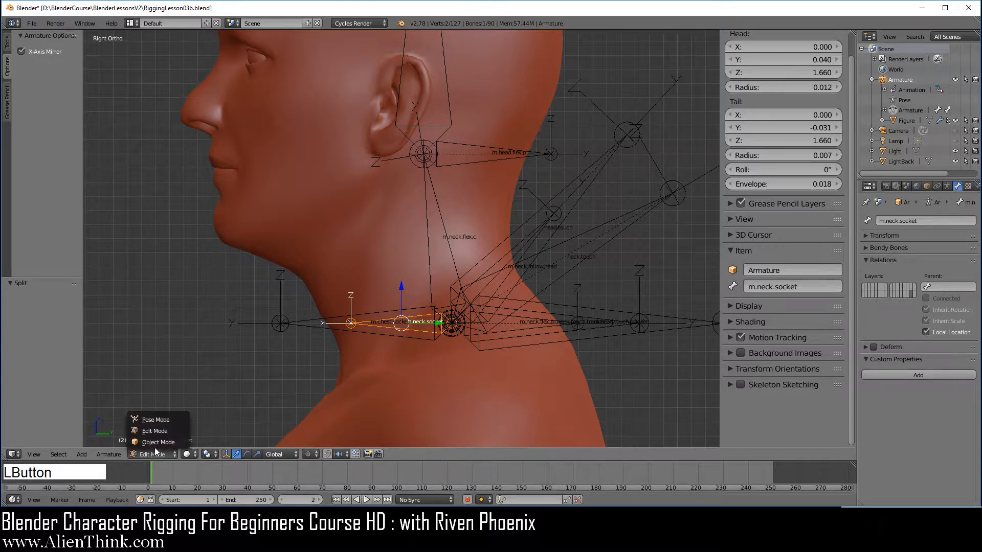
pyautogui.click(161, 421)
pyautogui.rightClick(390, 337)
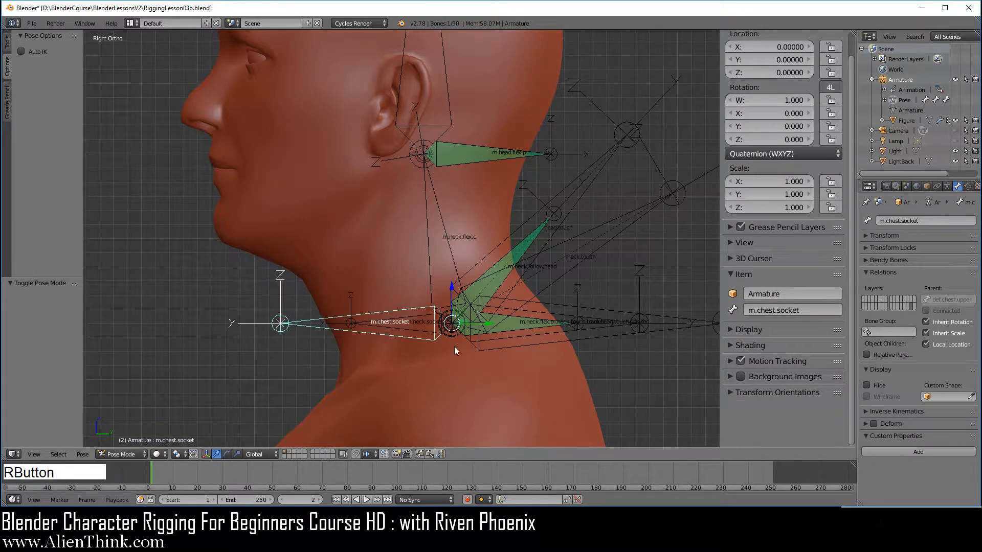
pyautogui.press('shift')
pyautogui.keyDown('shift'); pyautogui.rightClick(418, 330); pyautogui.keyUp('shift')
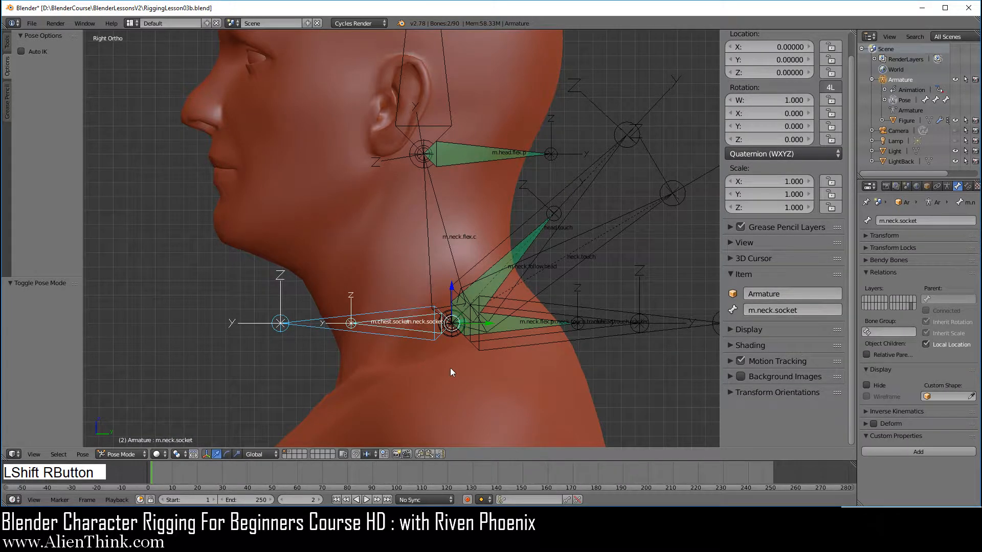
pyautogui.hotkey('ctrl', 'shift', 'c')
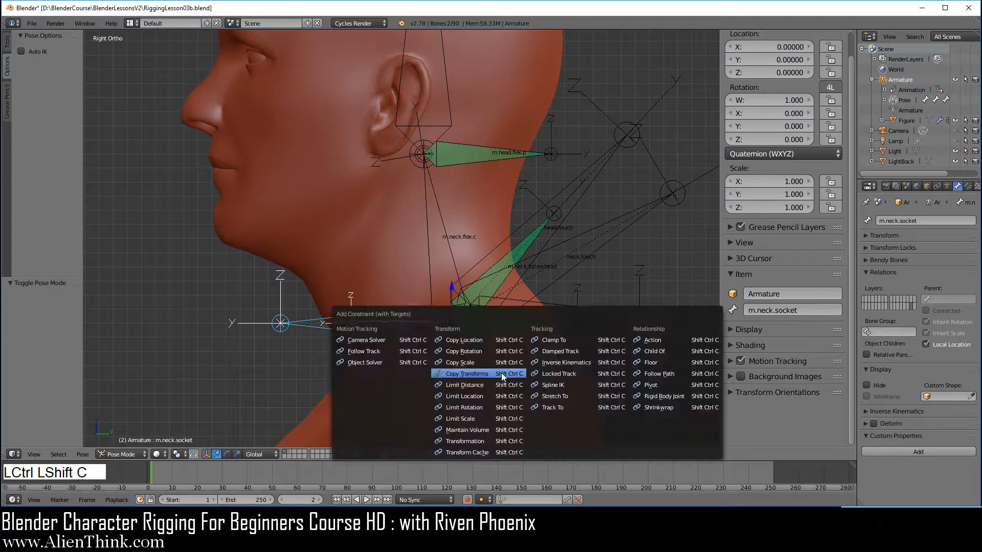
pyautogui.click(489, 342)
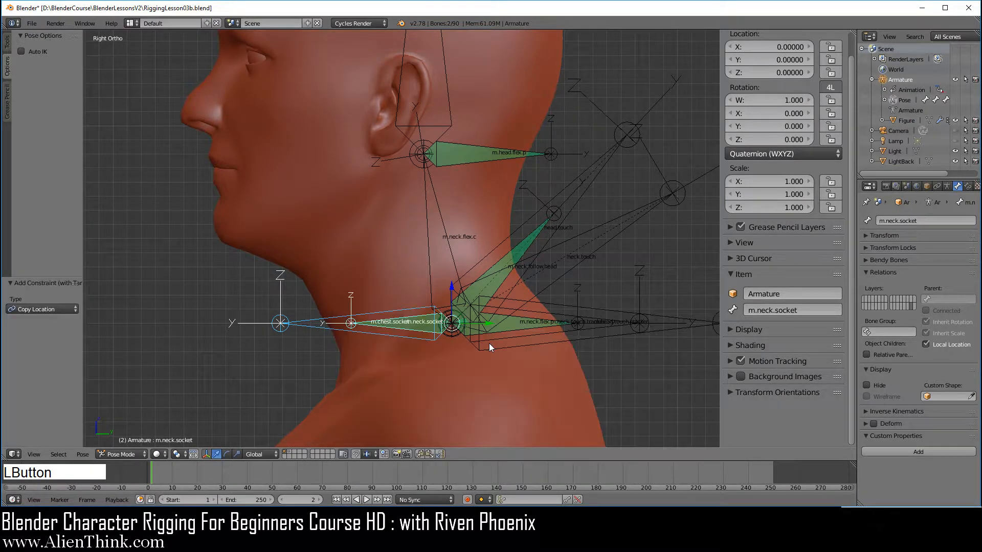
# Show the deform bone layer and rotate def.chest.upper about -25.6° to test whether m.chest.socket and m.neck.socket follow it.
pyautogui.rightClick(415, 338)
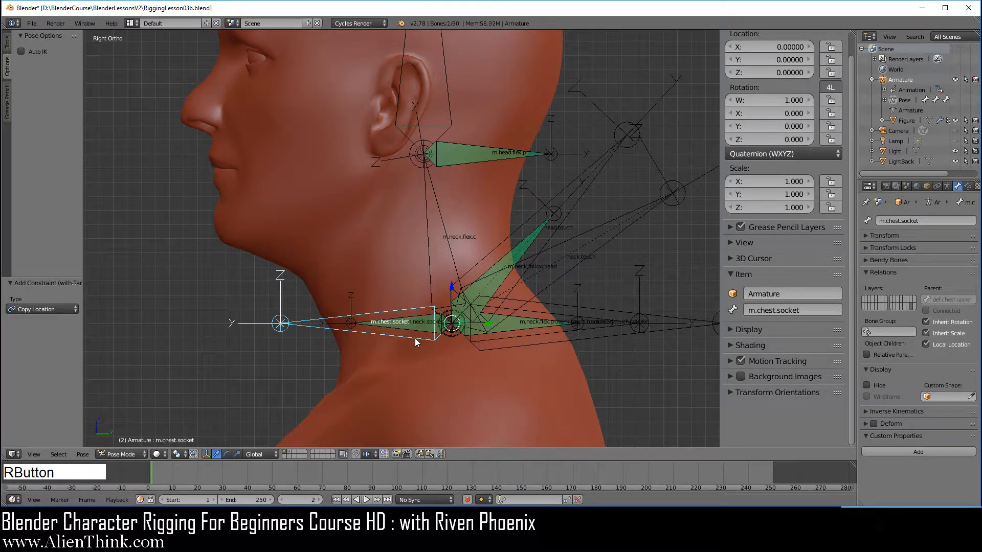
pyautogui.rightClick(422, 328)
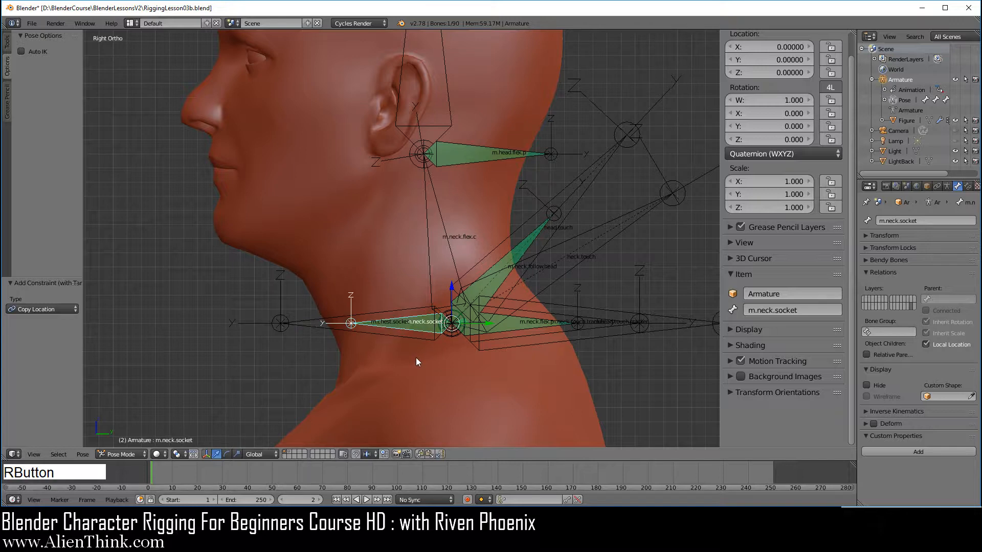
pyautogui.click(948, 187)
pyautogui.keyDown('shift'); pyautogui.click(953, 281); pyautogui.keyUp('shift')
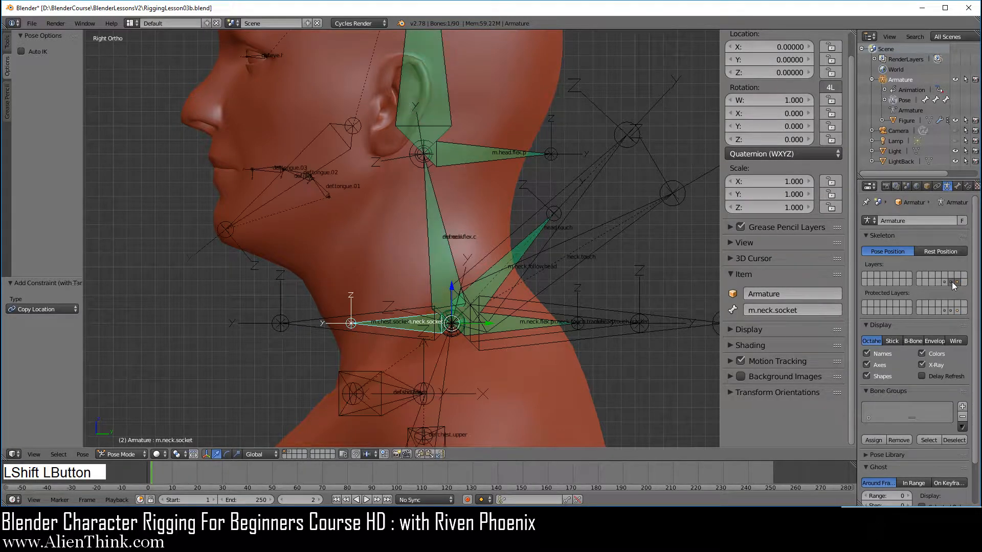
pyautogui.rightClick(447, 371)
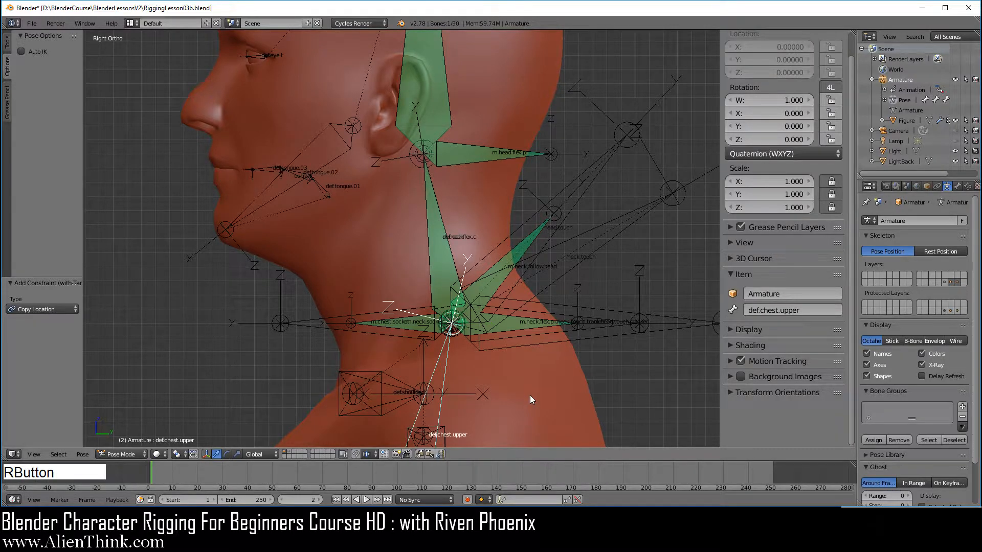
pyautogui.press('r')
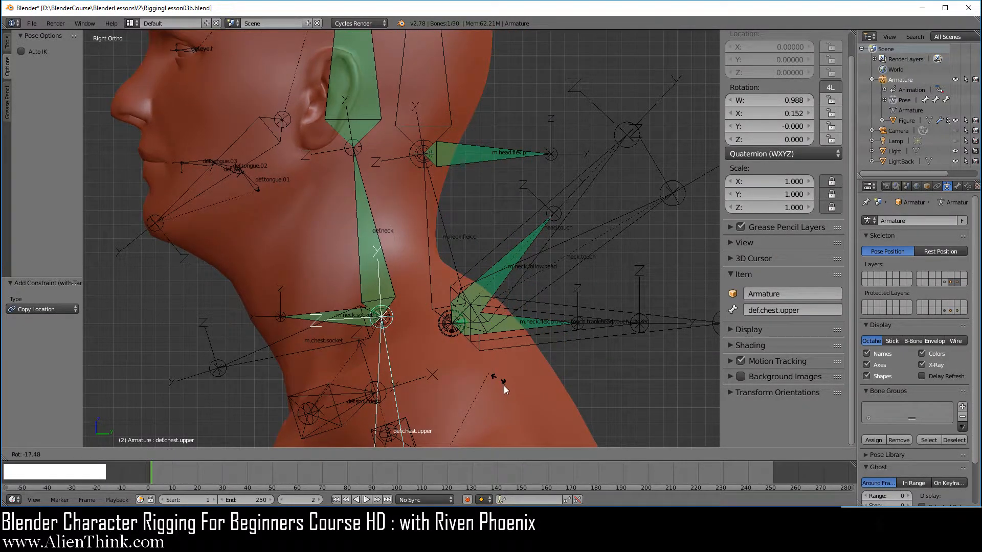
pyautogui.click(464, 360)
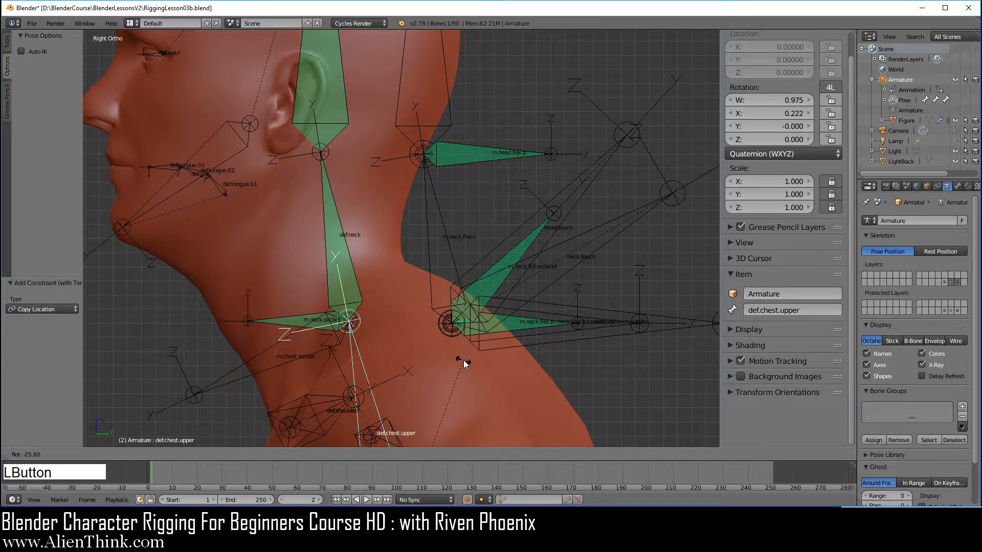
# Check m.chest.socket and m.neck.socket in the rotated pose, and clear def.chest.upper's rotation and hide the deform bone layer.
pyautogui.rightClick(271, 369)
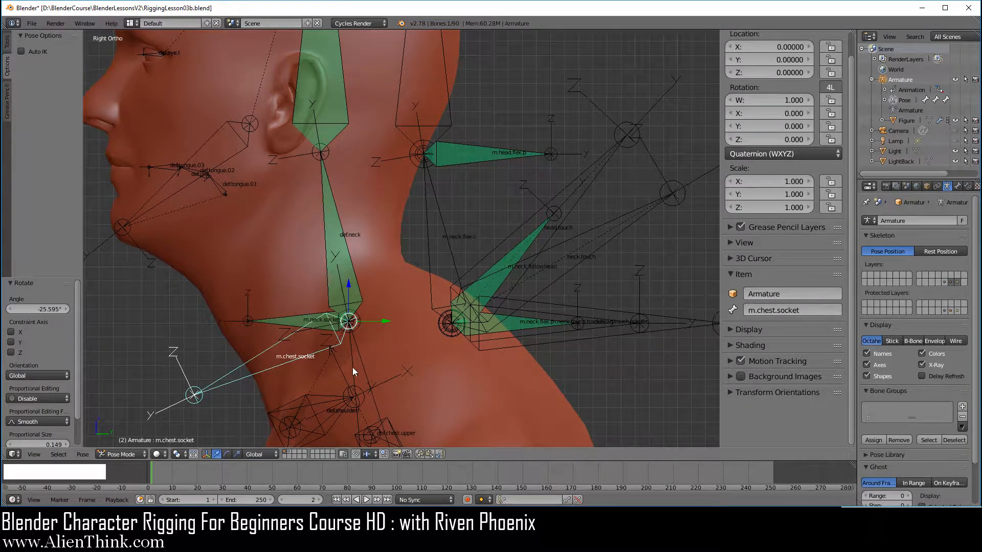
pyautogui.rightClick(289, 323)
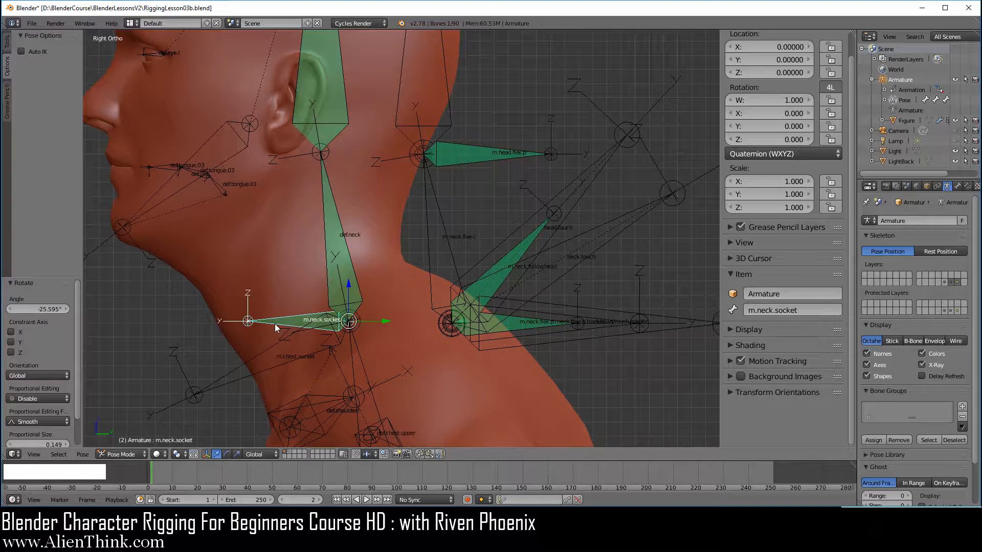
pyautogui.rightClick(363, 366)
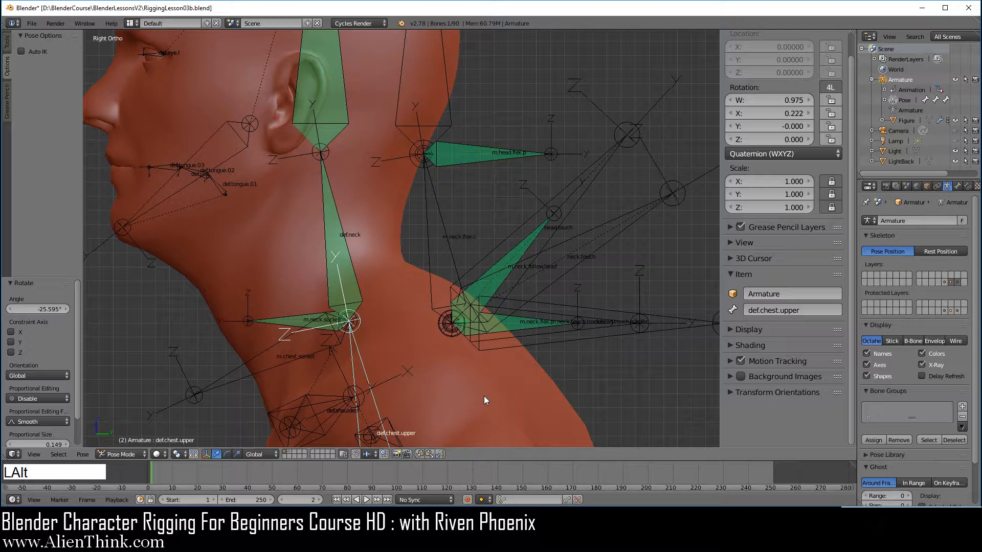
pyautogui.hotkey('alt', 'r')
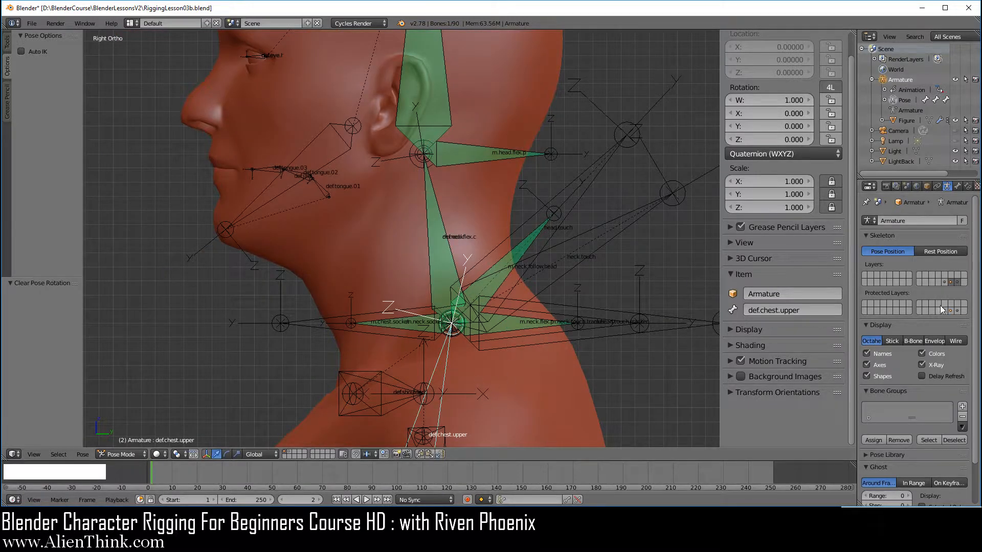
pyautogui.click(957, 282)
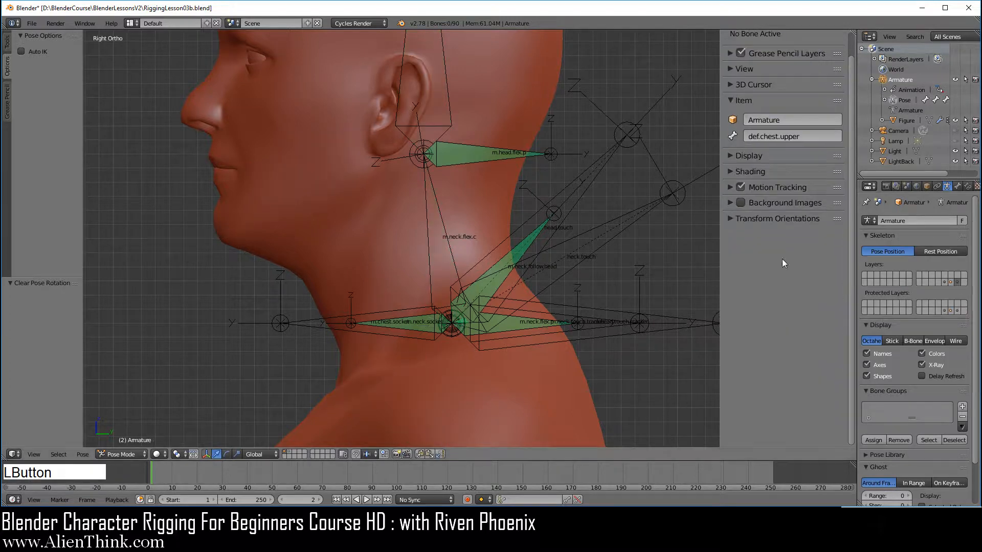
# In Edit Mode, parent head.touch to m.neck.socket with Keep Offset.
pyautogui.click(124, 455)
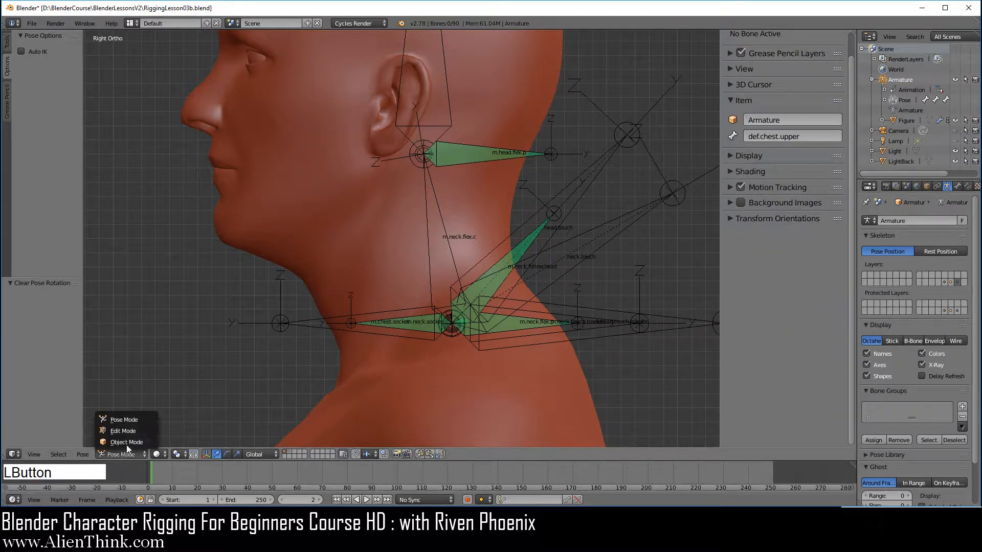
pyautogui.click(130, 433)
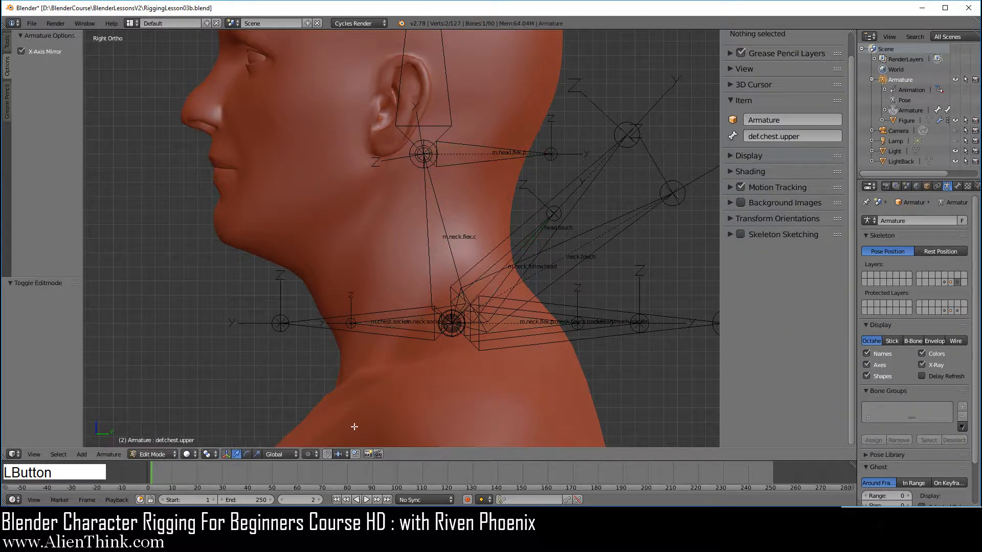
pyautogui.rightClick(419, 315)
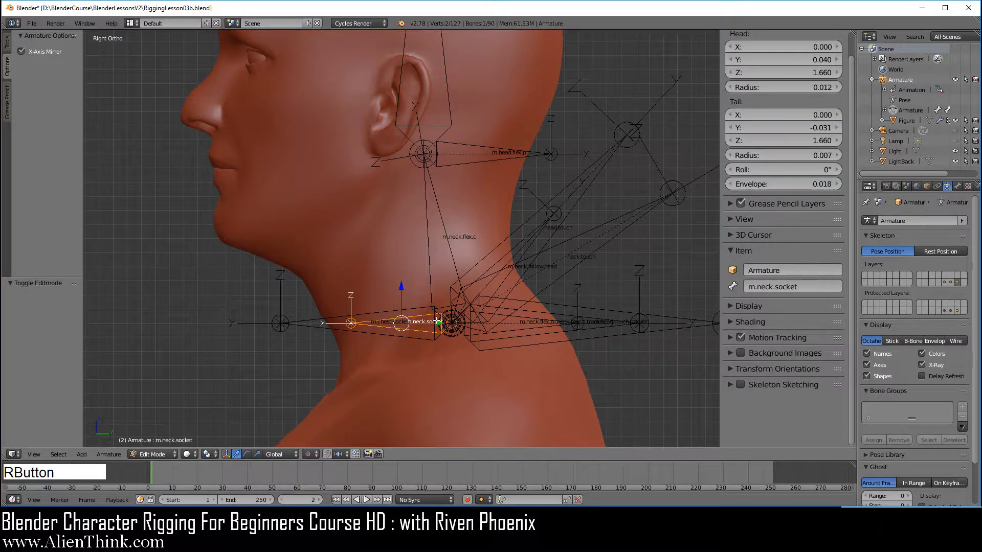
pyautogui.scroll(1, 463, 381)
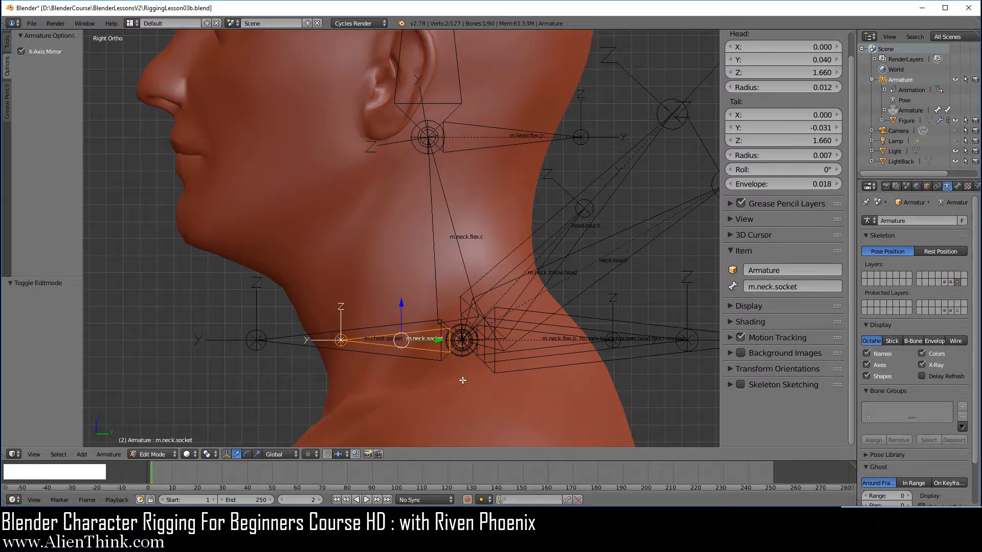
pyautogui.rightClick(537, 230)
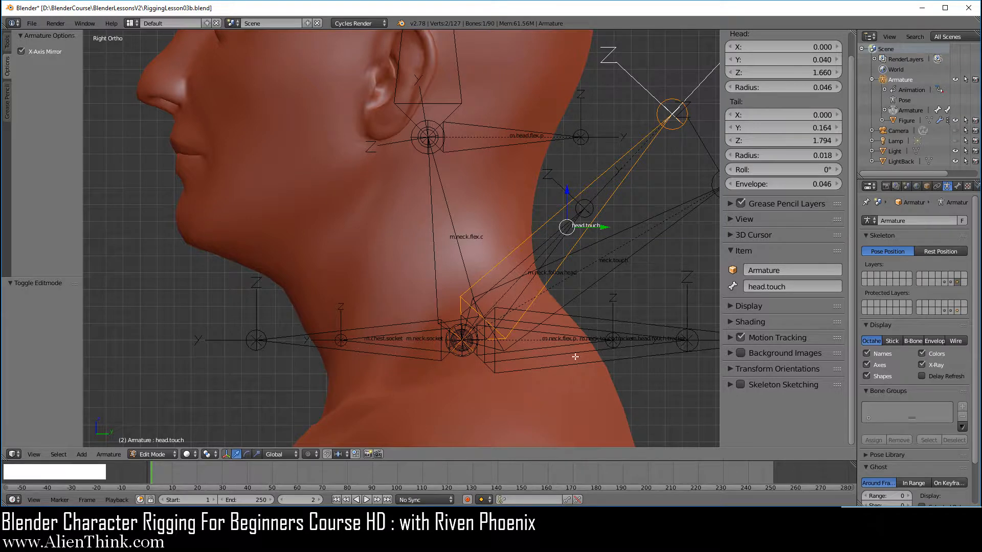
pyautogui.press('shift')
pyautogui.keyDown('shift'); pyautogui.rightClick(412, 331); pyautogui.keyUp('shift')
pyautogui.hotkey('ctrl', 'p')
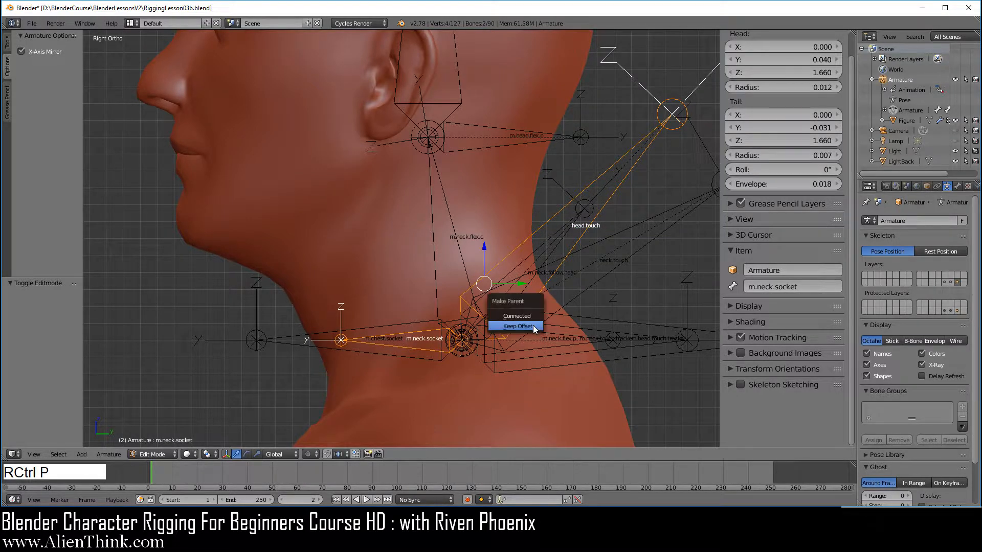
pyautogui.click(533, 326)
# Parent m.neck.follow.head to m.neck.socket with Keep Offset.
pyautogui.rightClick(549, 224)
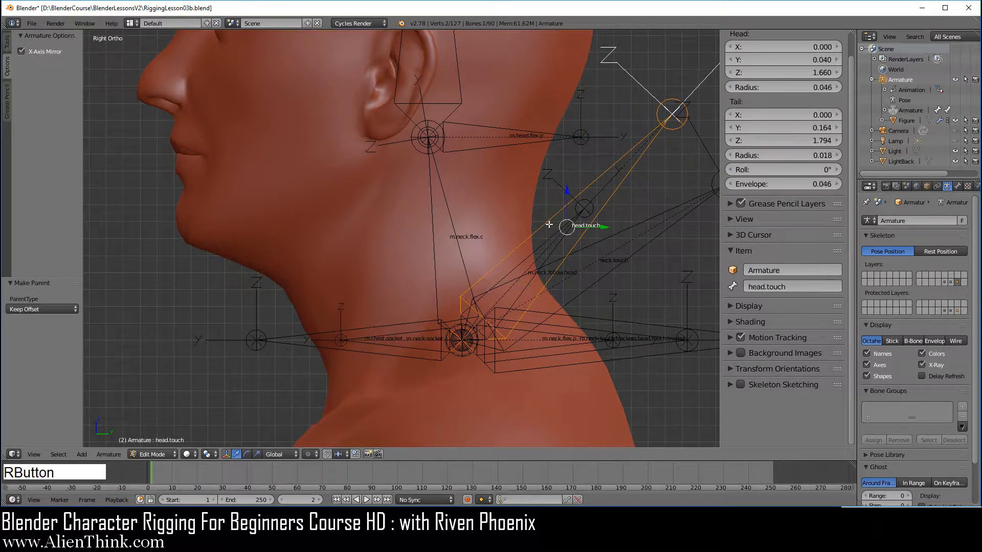
pyautogui.rightClick(422, 331)
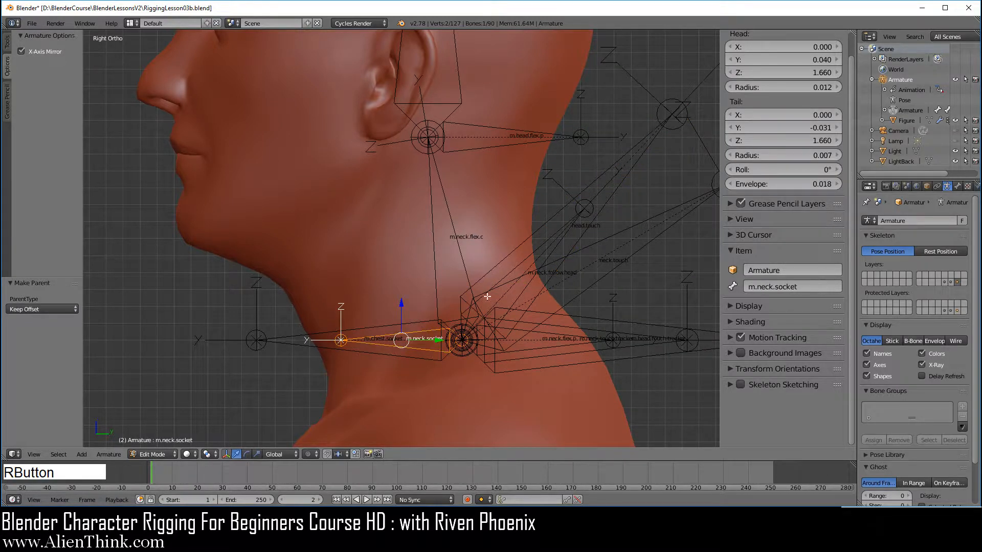
pyautogui.rightClick(526, 242)
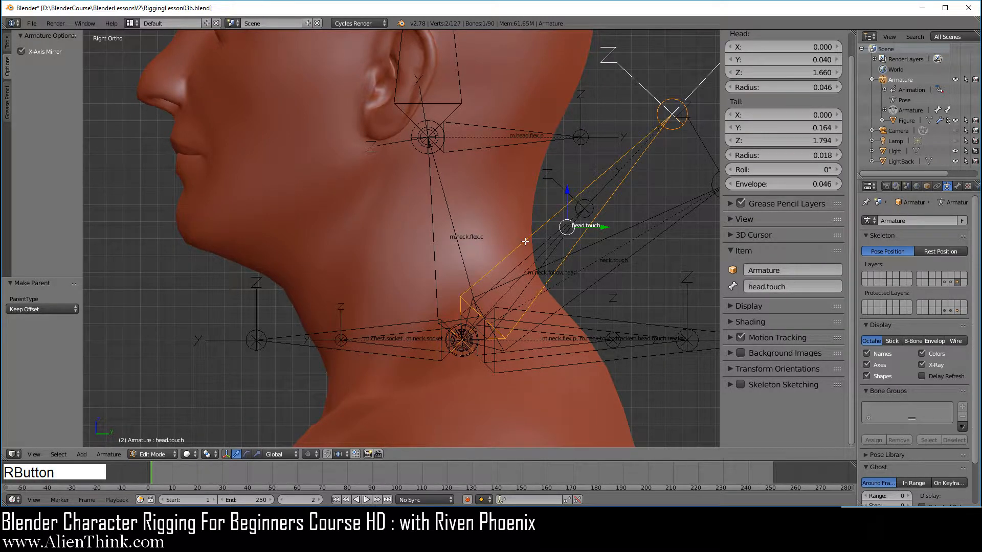
pyautogui.rightClick(614, 245)
pyautogui.rightClick(561, 236)
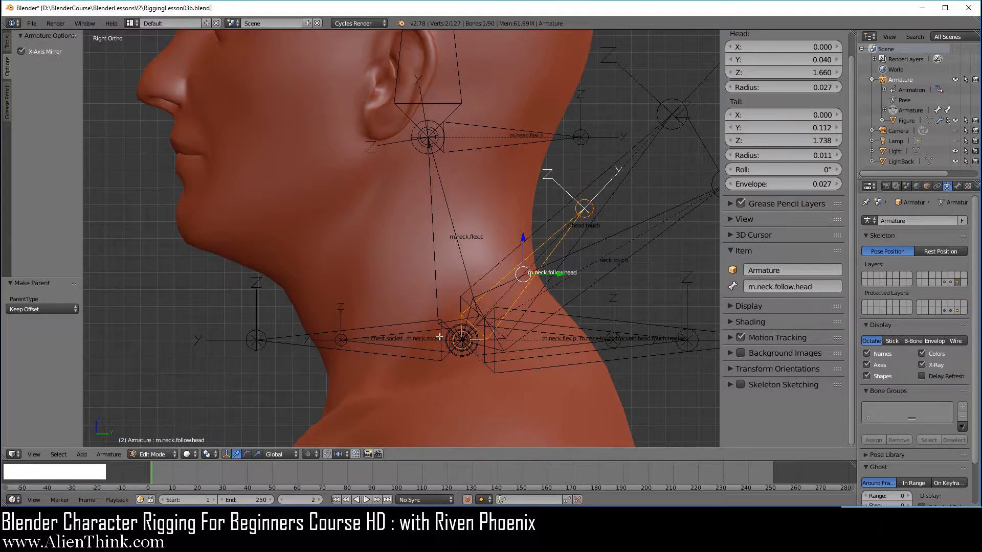
pyautogui.press('shift')
pyautogui.keyDown('shift'); pyautogui.rightClick(410, 335); pyautogui.keyUp('shift')
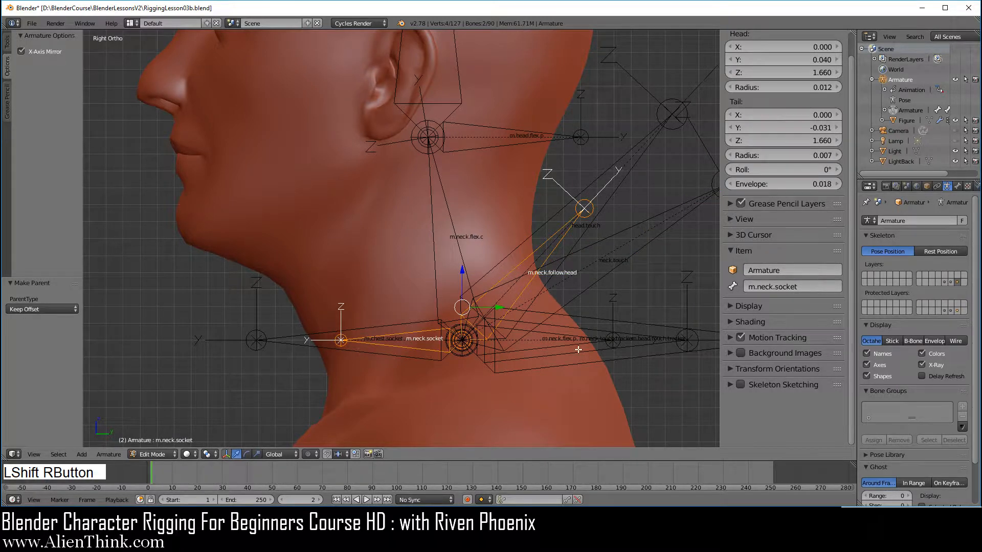
pyautogui.hotkey('ctrl', 'p')
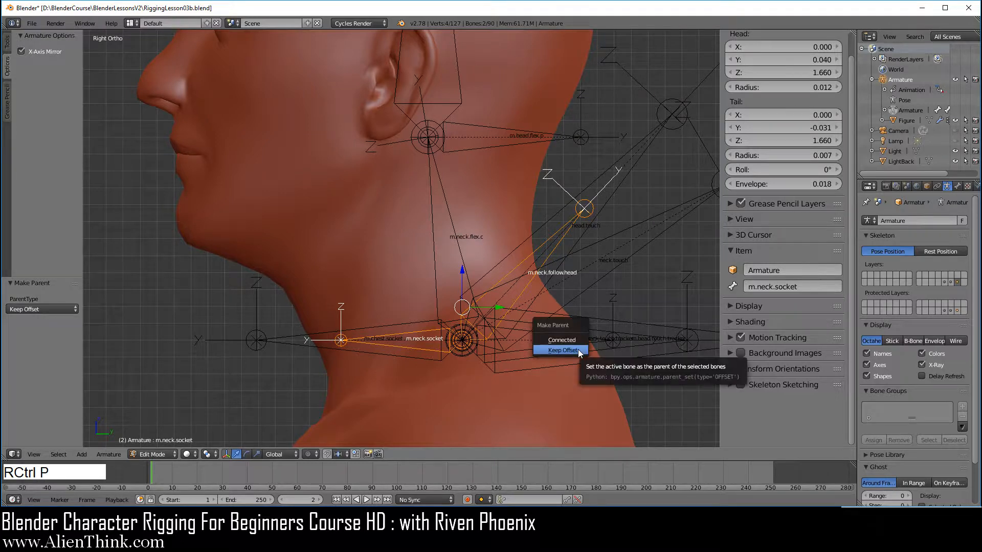
pyautogui.click(578, 350)
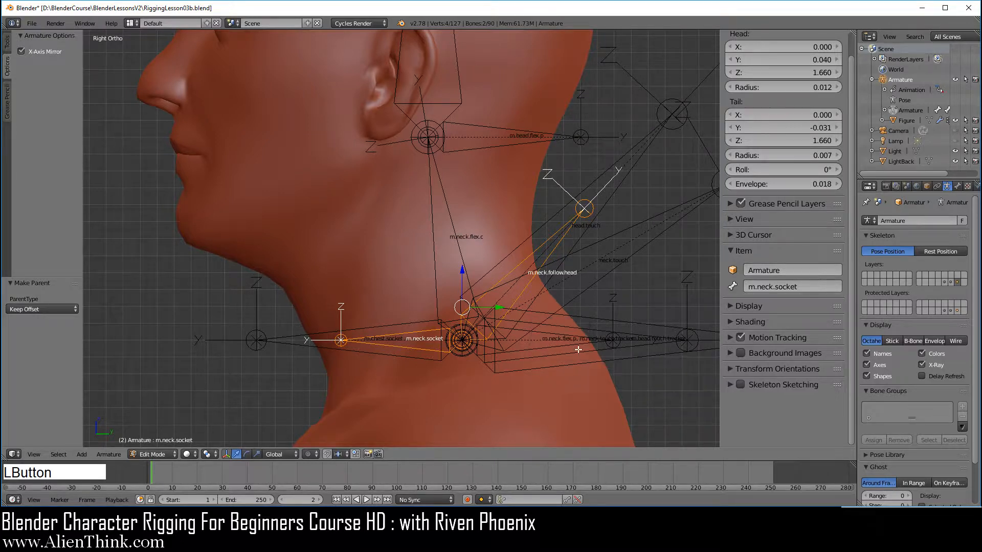
# In Pose Mode with the deform bone layer shown, test-rotate def.chest.upper and cancel the rotation.
pyautogui.click(161, 452)
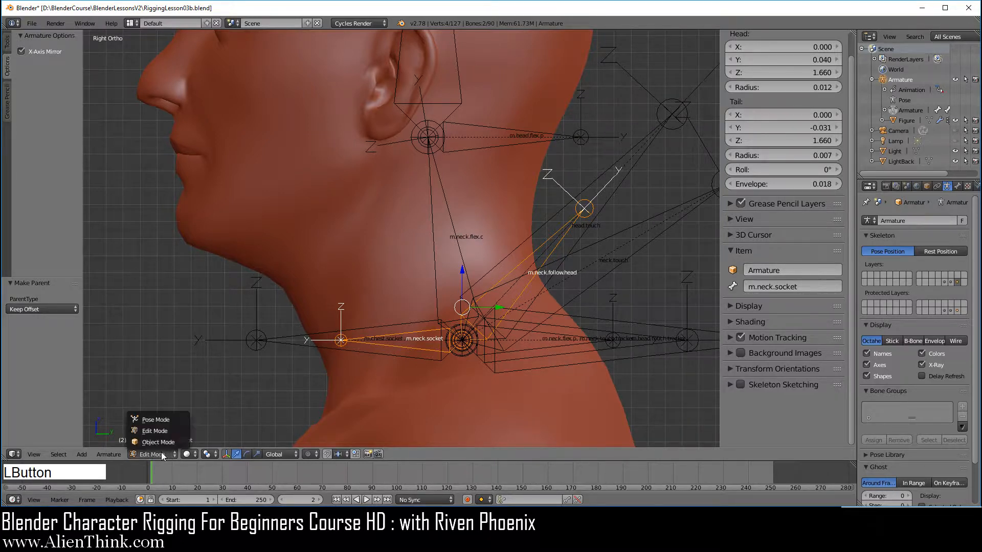
pyautogui.click(165, 421)
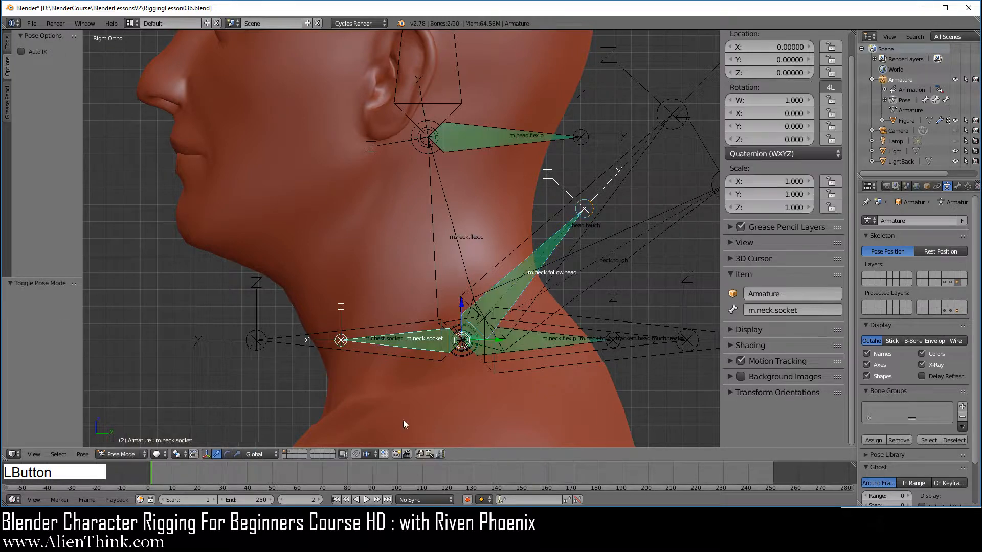
pyautogui.keyDown('shift'); pyautogui.click(950, 281); pyautogui.keyUp('shift')
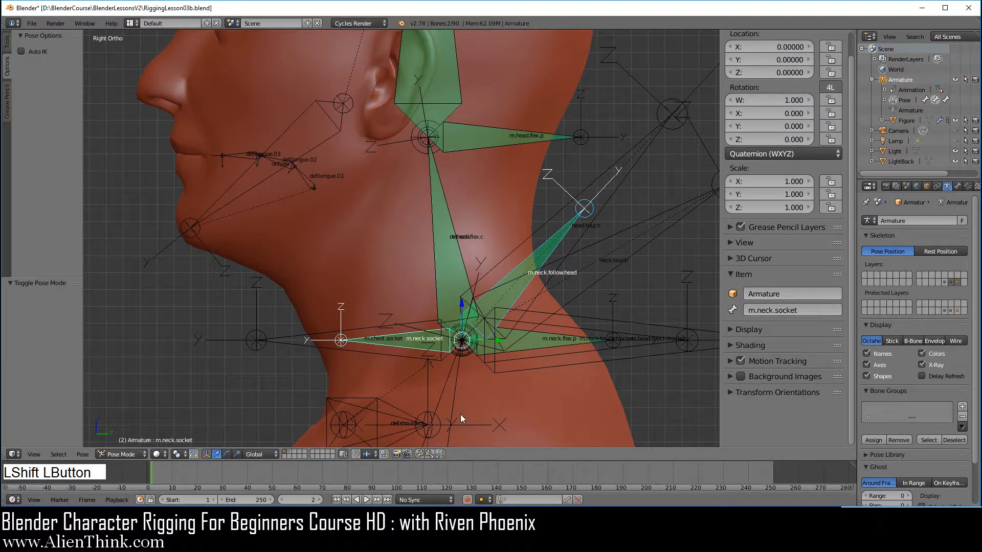
pyautogui.rightClick(456, 395)
pyautogui.scroll(-1, 545, 380)
pyautogui.press('r')
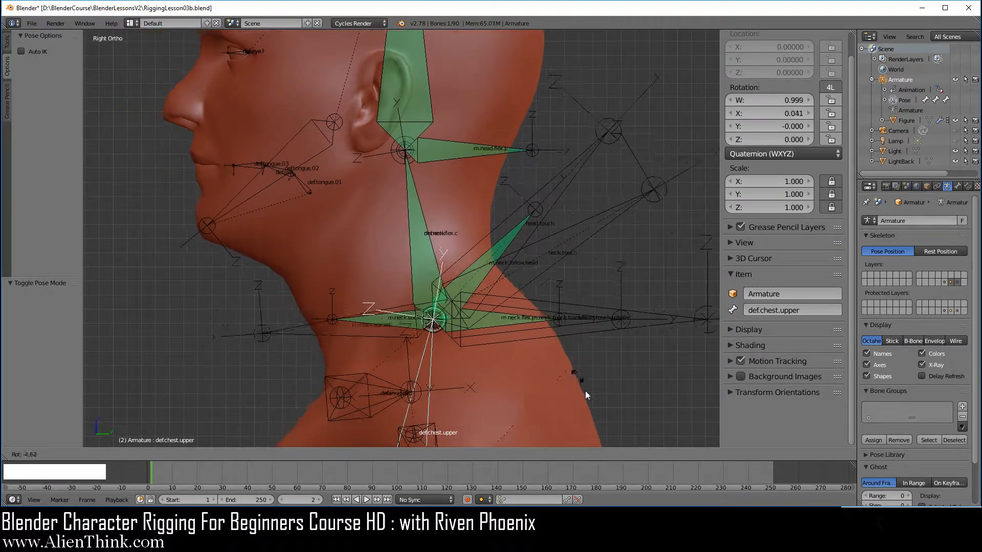
pyautogui.rightClick(599, 364)
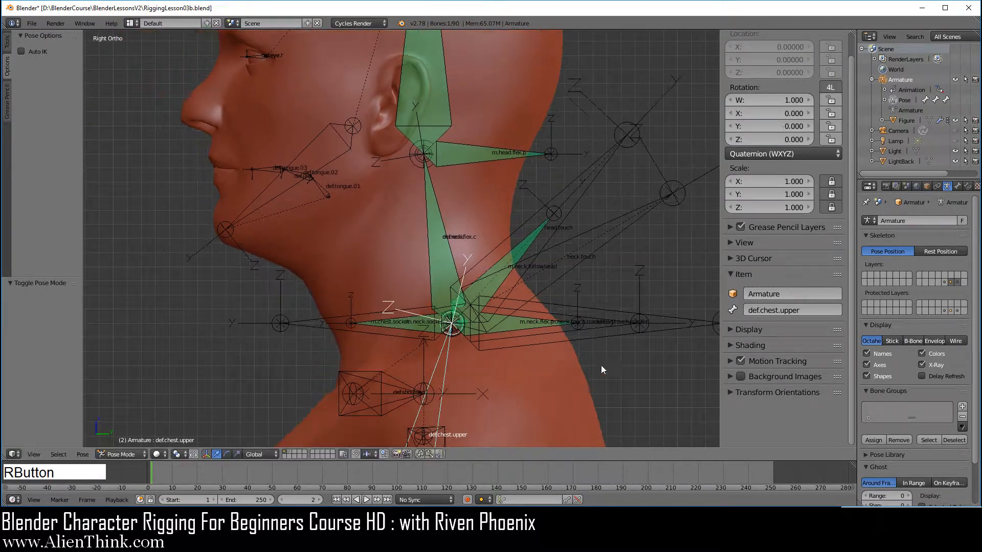
# Test-rotate def.chest.lower freely with trackball rotation to check that the neck and head controls follow, and cancel it.
pyautogui.scroll(-4, 561, 300)
pyautogui.keyDown('shift'); pyautogui.moveTo(517, 357); pyautogui.dragTo(408, 351, button='middle'); pyautogui.keyUp('shift')
pyautogui.rightClick(404, 349)
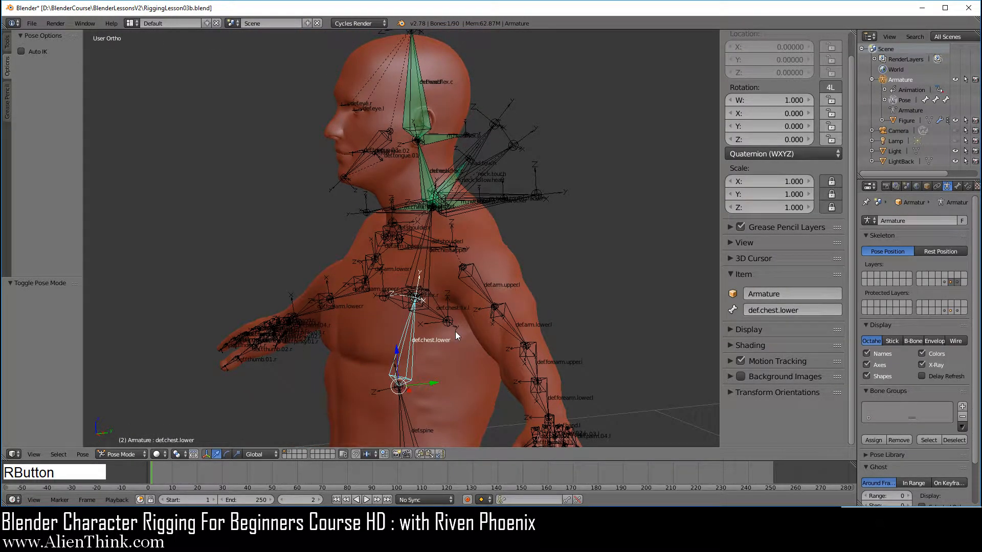
pyautogui.press('r')
pyautogui.press('r')
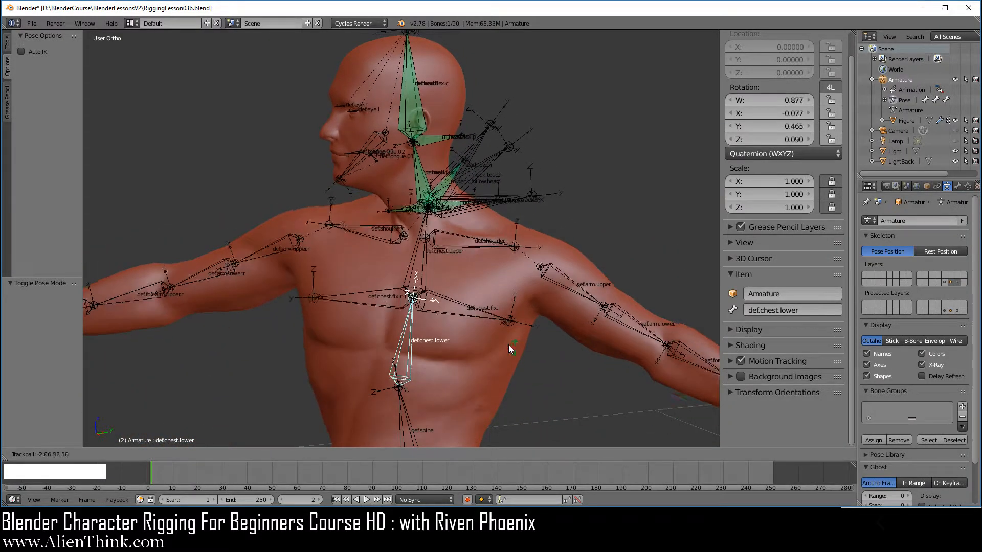
pyautogui.rightClick(486, 359)
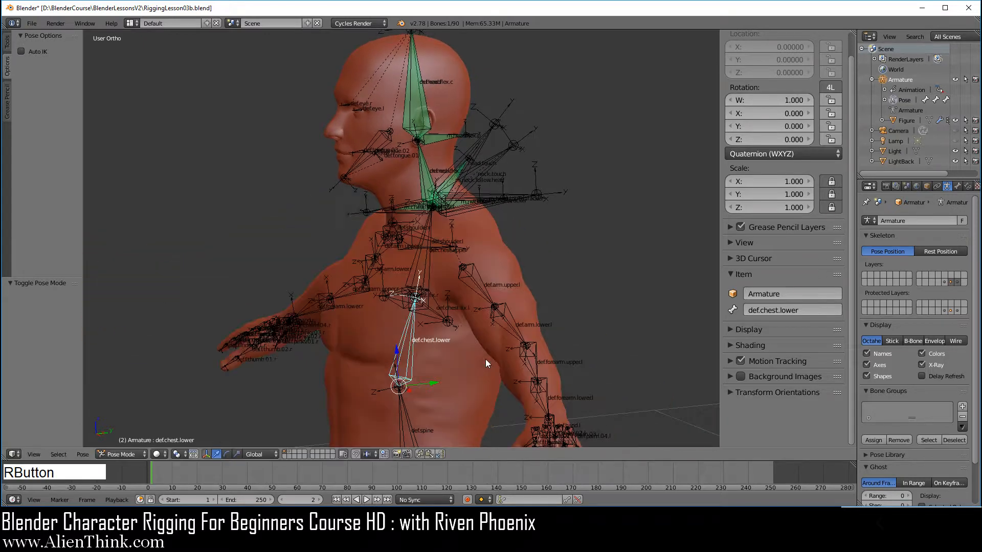
# From the right side view, rotate def.chest.upper by about -18.7° to test how the neck and head bones follow.
pyautogui.press('KP_3')
pyautogui.scroll(4, 485, 359)
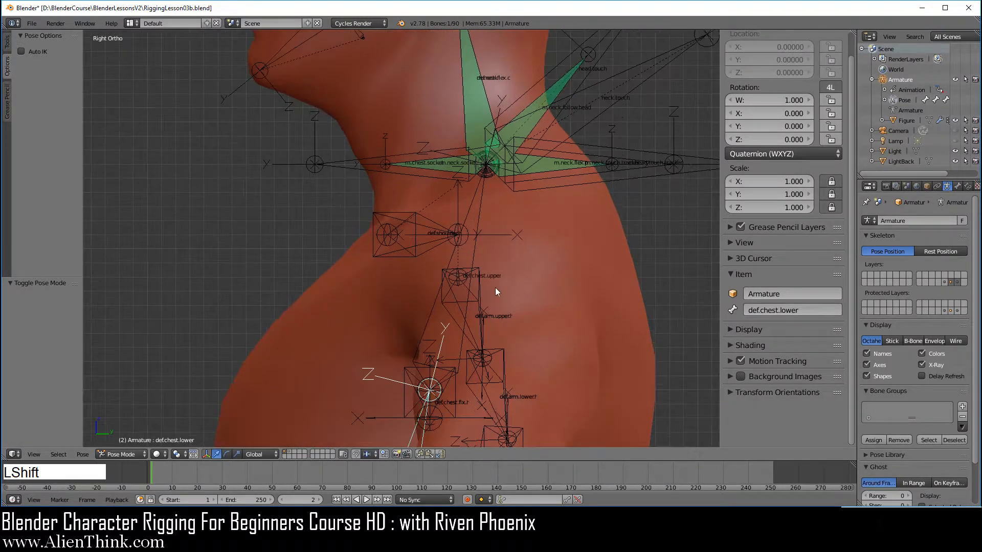
pyautogui.keyDown('shift'); pyautogui.moveTo(495, 288); pyautogui.dragTo(474, 352, button='middle'); pyautogui.keyUp('shift')
pyautogui.scroll(1, 474, 353)
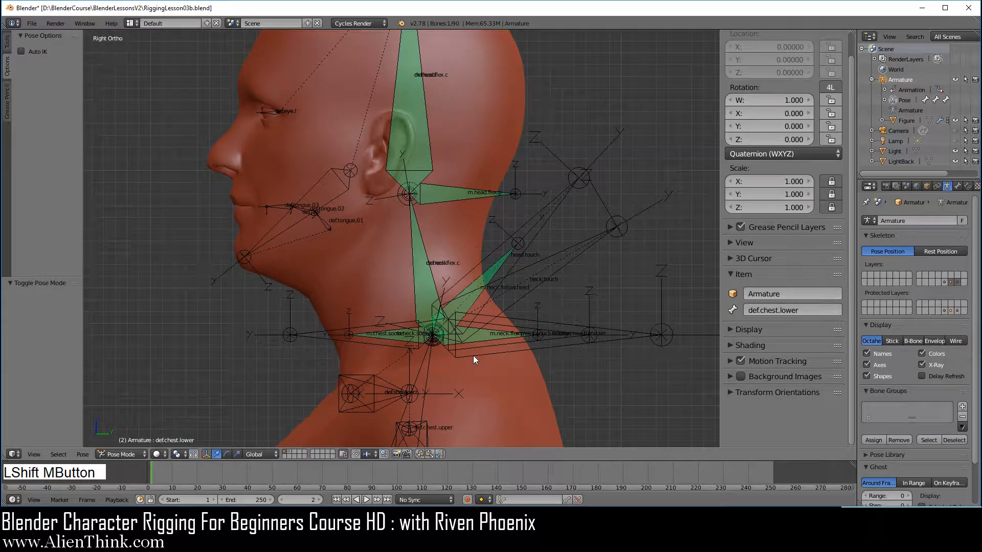
pyautogui.rightClick(429, 368)
pyautogui.press('r')
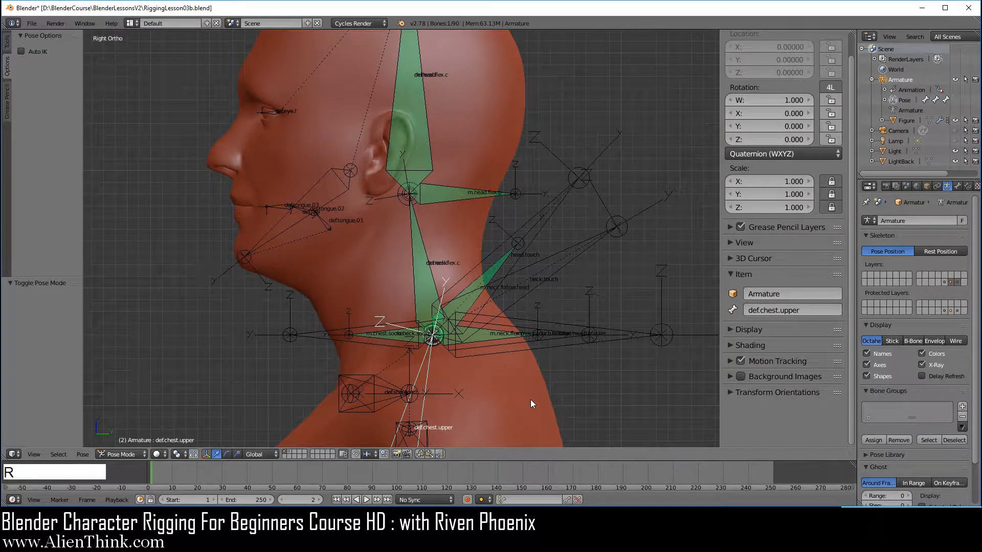
pyautogui.click(558, 298)
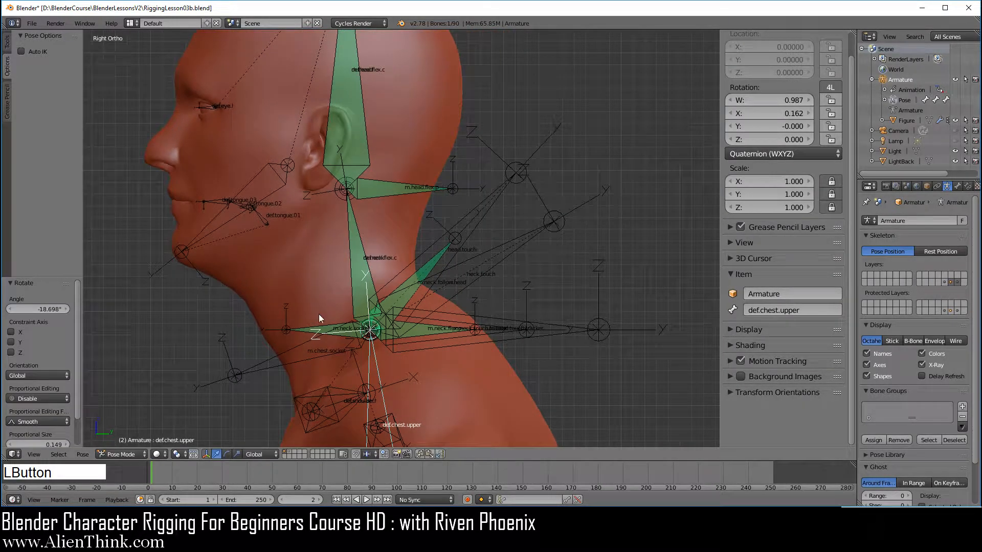
# Test-rotate m.neck.socket with the chest still tilted, and cancel the rotation.
pyautogui.rightClick(313, 330)
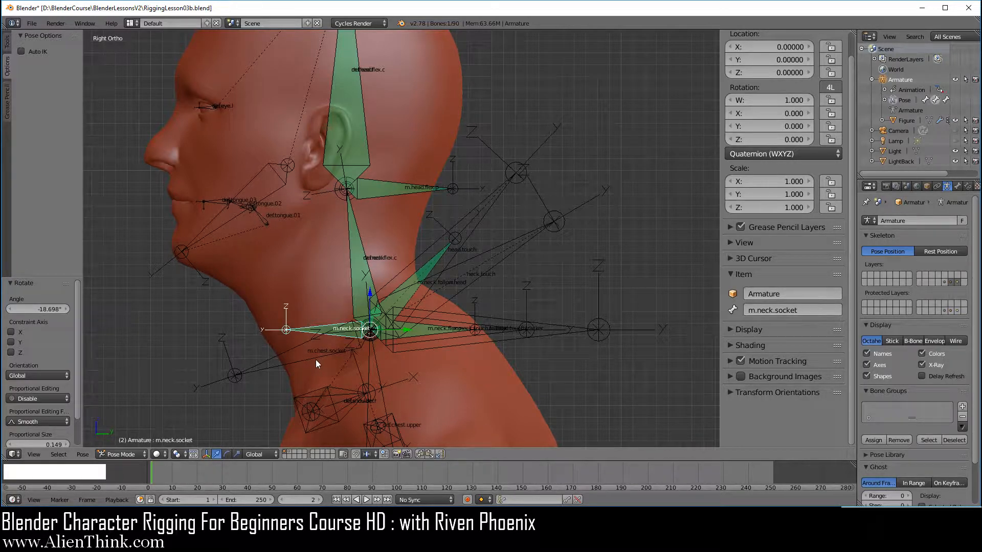
pyautogui.press('r')
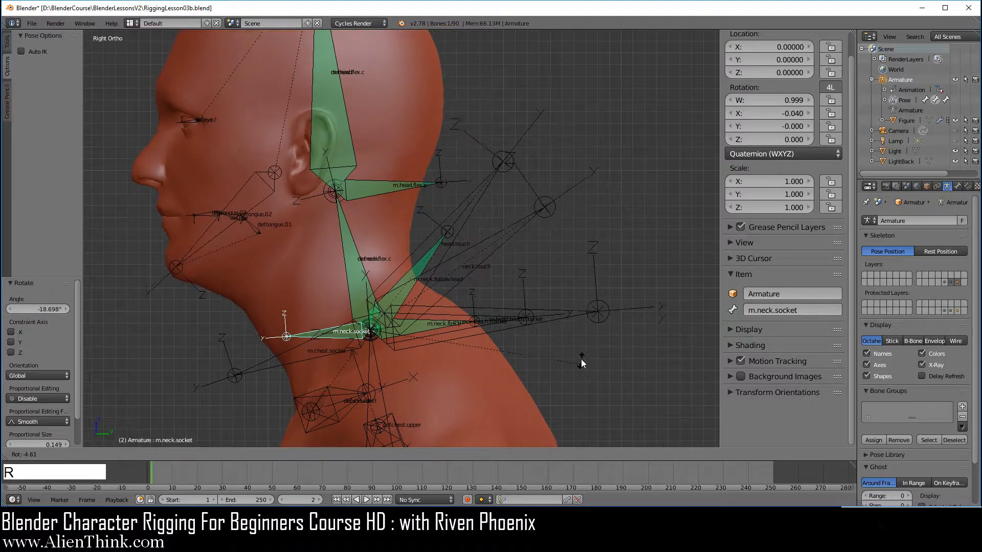
pyautogui.rightClick(581, 315)
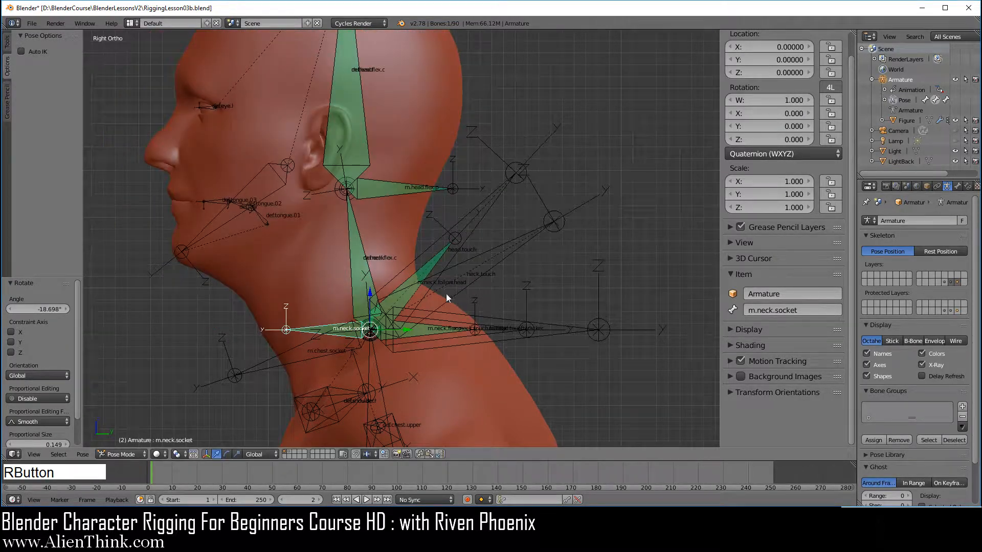
# Clear the pose rotation of def.chest.upper.
pyautogui.rightClick(438, 264)
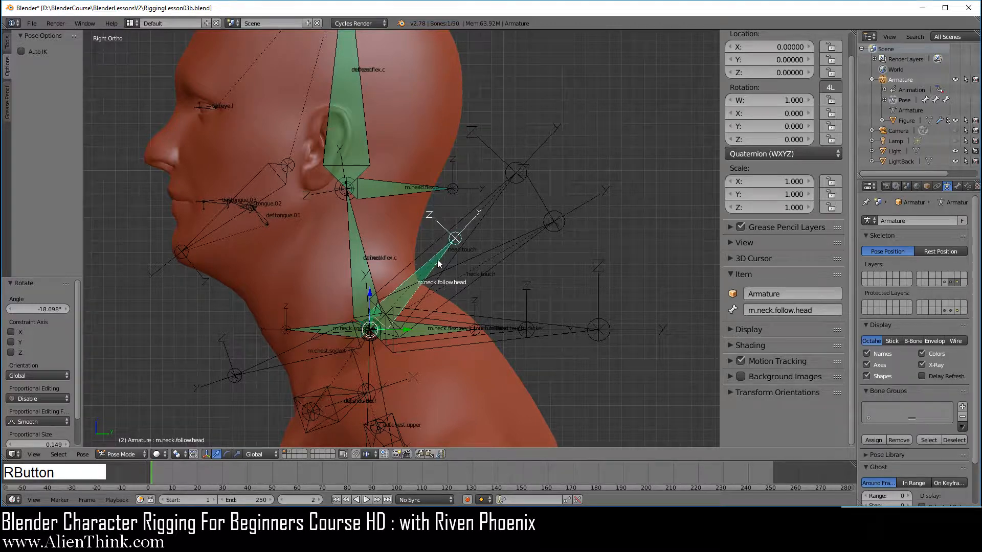
pyautogui.rightClick(379, 366)
pyautogui.hotkey('alt', 'r')
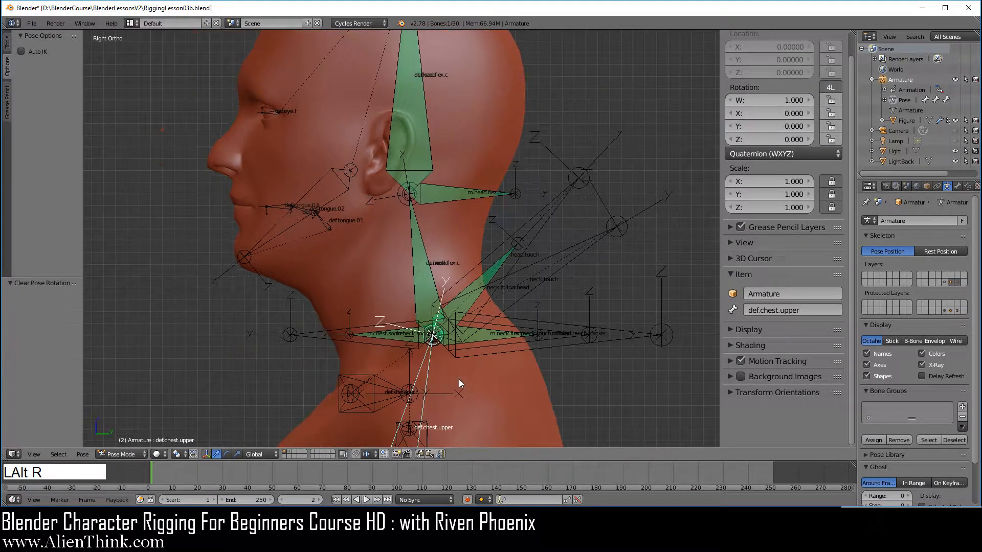
# Select m.neck.socket and display its bone constraints to review the existing Copy Location settings.
pyautogui.scroll(1, 474, 364)
pyautogui.keyDown('shift'); pyautogui.moveTo(474, 364); pyautogui.dragTo(480, 309, button='middle'); pyautogui.keyUp('shift')
pyautogui.scroll(-1, 474, 326)
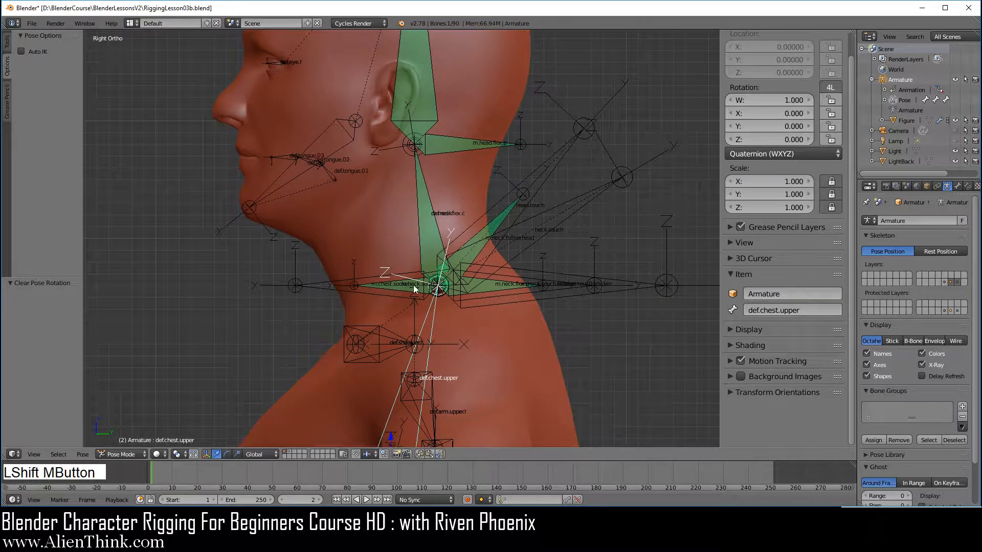
pyautogui.rightClick(395, 290)
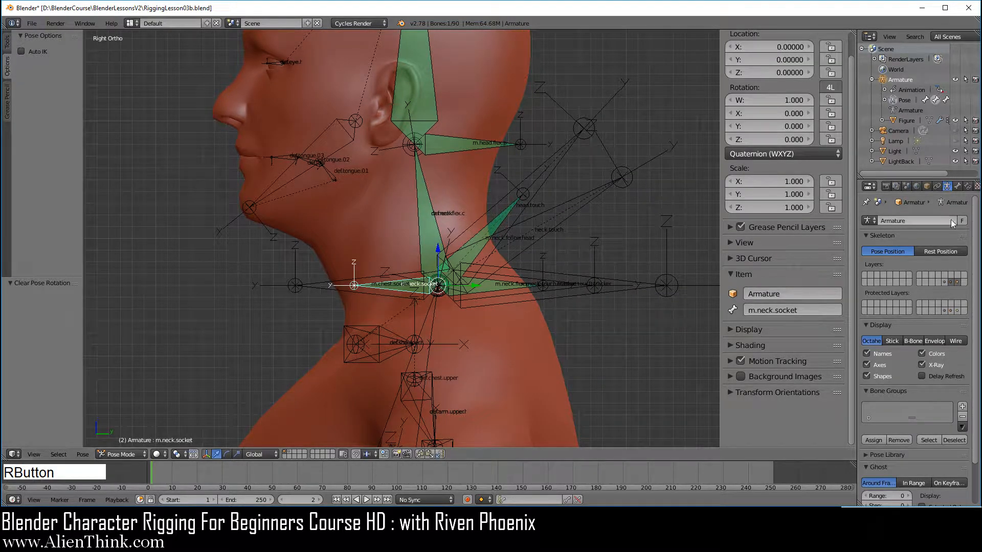
pyautogui.click(968, 189)
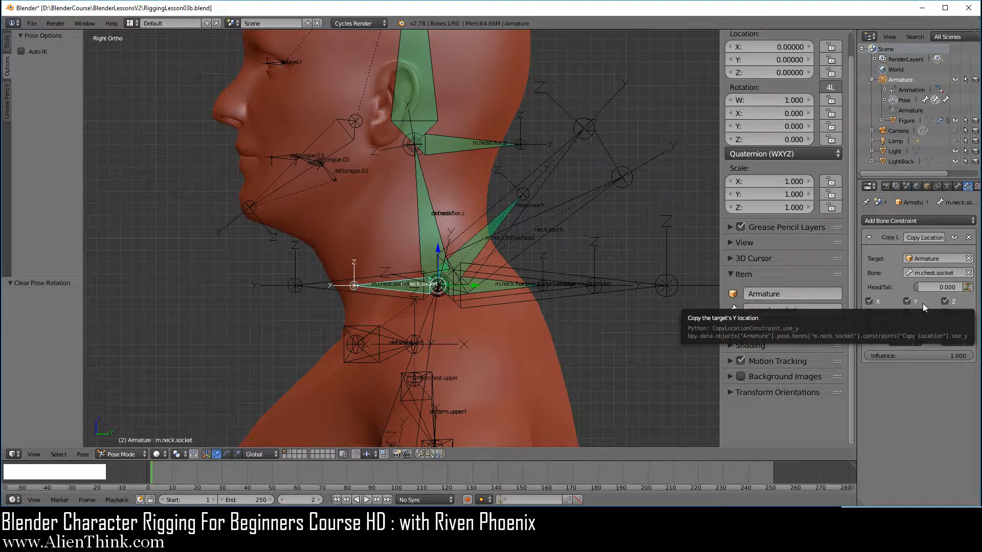
# Add a Copy Scale constraint to m.neck.socket with m.chest.socket as its target.
pyautogui.rightClick(379, 294)
pyautogui.keyDown('shift'); pyautogui.rightClick(423, 309); pyautogui.keyUp('shift')
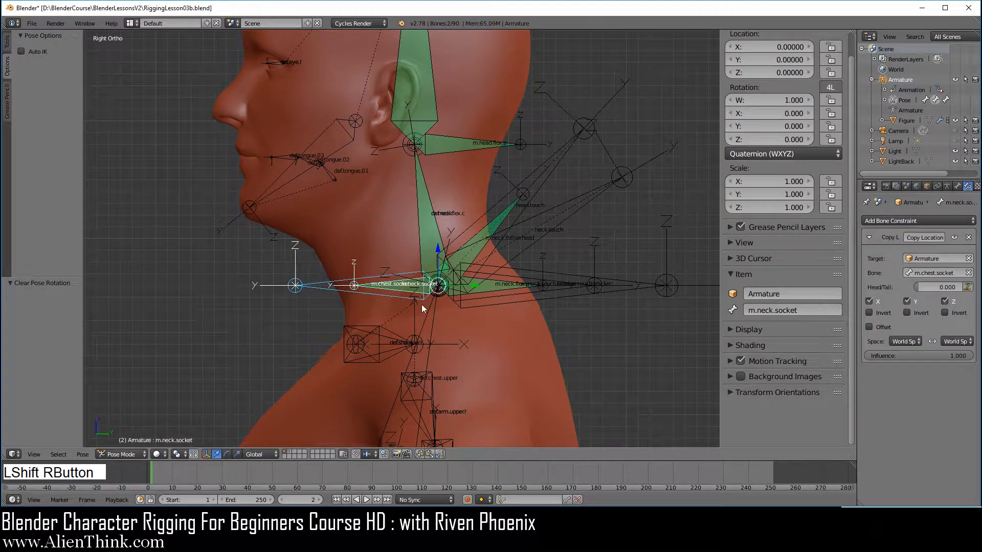
pyautogui.hotkey('ctrl', 'shift', 'c')
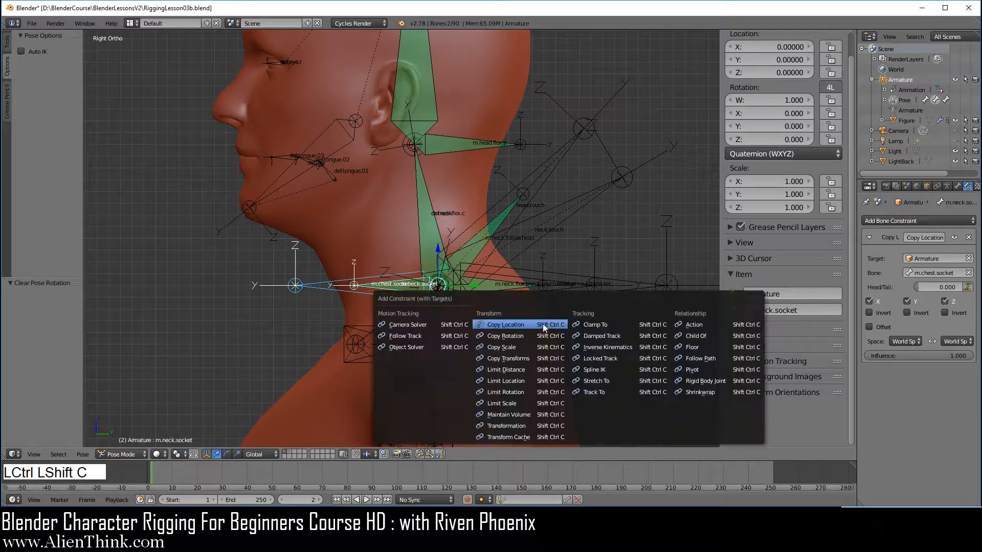
pyautogui.click(523, 346)
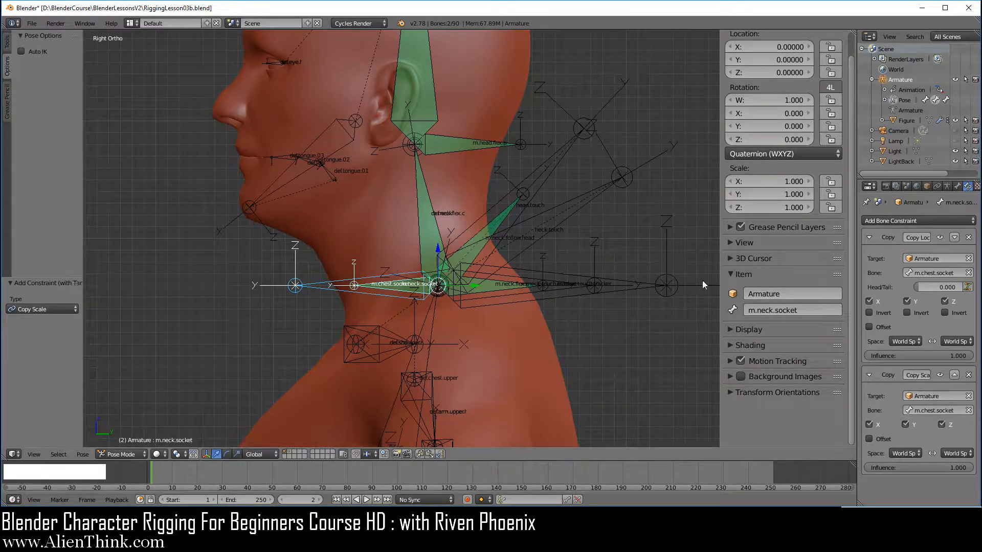
# Show the armature layer that holds the root bone alongside the layers already displayed.
pyautogui.scroll(-8, 553, 344)
pyautogui.keyDown('shift'); pyautogui.moveTo(526, 357); pyautogui.dragTo(473, 262, button='middle'); pyautogui.keyUp('shift')
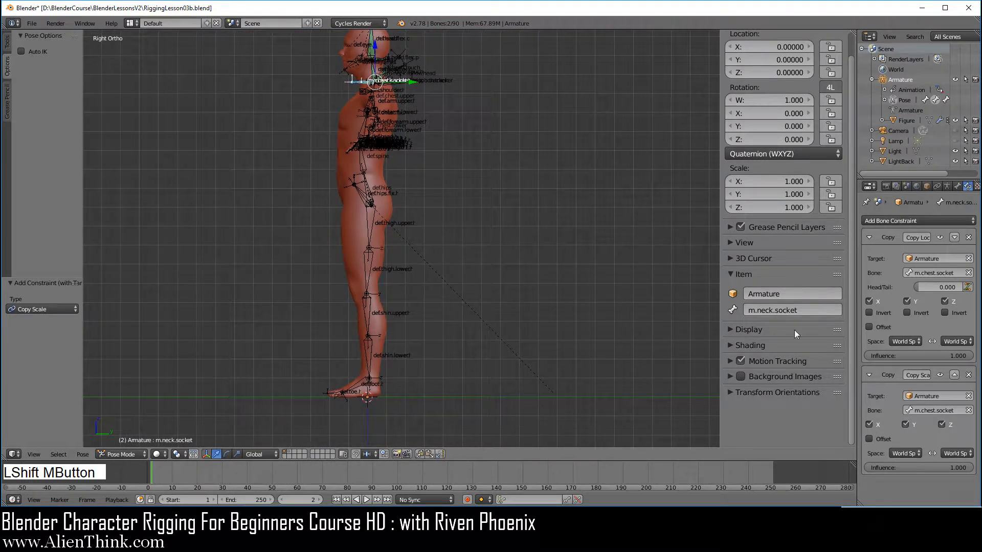
pyautogui.click(948, 187)
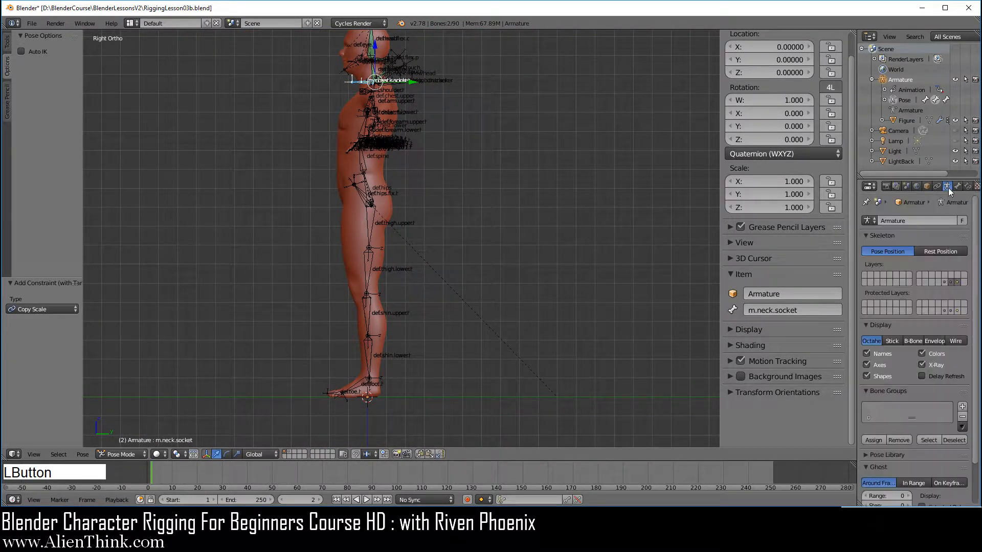
pyautogui.keyDown('shift'); pyautogui.click(944, 283); pyautogui.keyUp('shift')
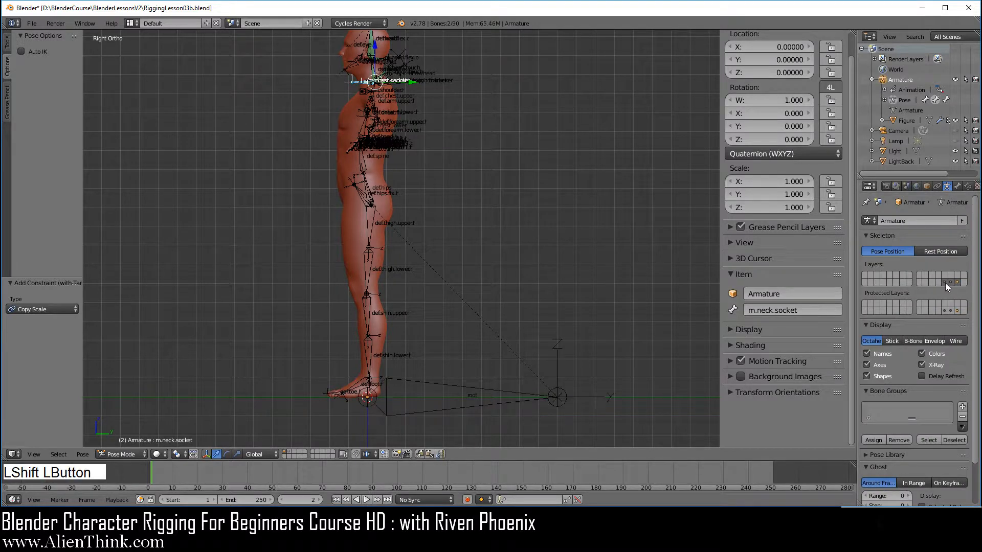
# Test-scale the root bone down to check that the neck and head scale with the body, and cancel it.
pyautogui.rightClick(460, 387)
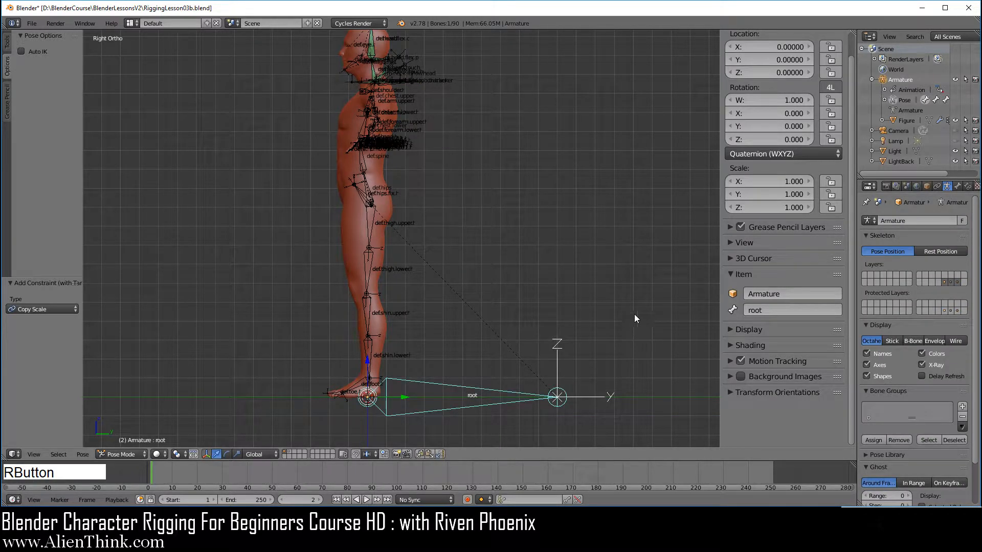
pyautogui.press('s')
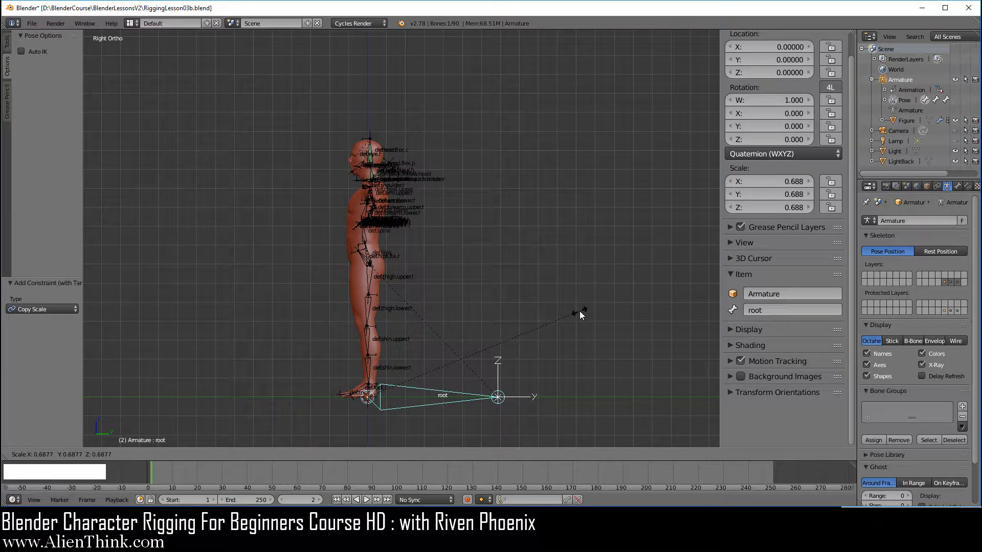
pyautogui.rightClick(589, 280)
# Temporarily disable the Copy Scale constraint on m.neck.socket.
pyautogui.keyDown('shift'); pyautogui.moveTo(588, 280); pyautogui.dragTo(479, 315, button='middle'); pyautogui.keyUp('shift')
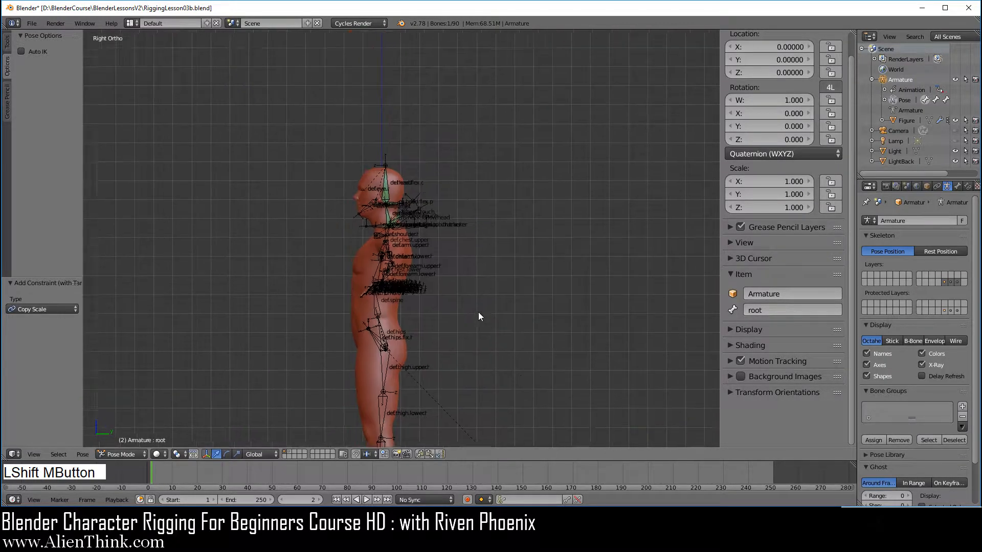
pyautogui.scroll(6, 460, 327)
pyautogui.rightClick(329, 284)
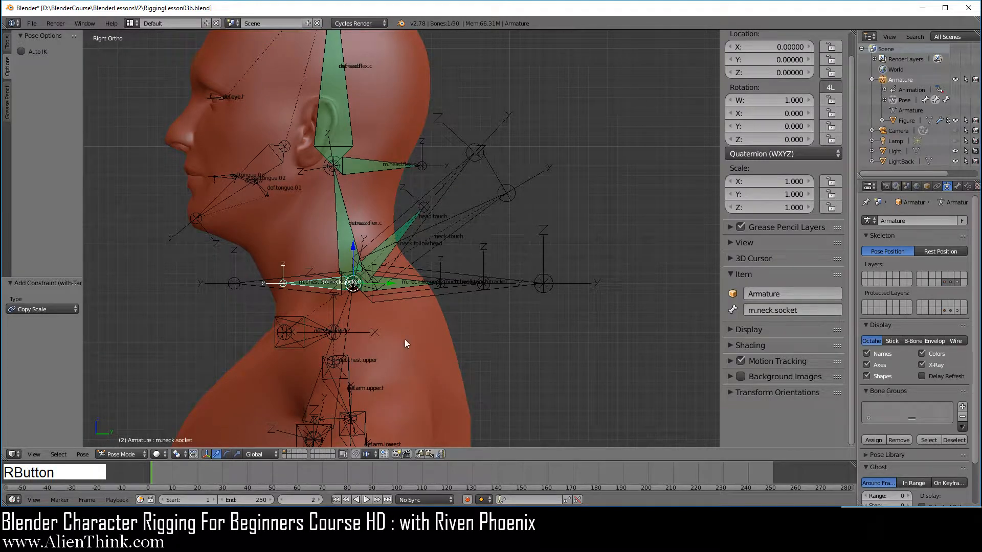
pyautogui.click(967, 187)
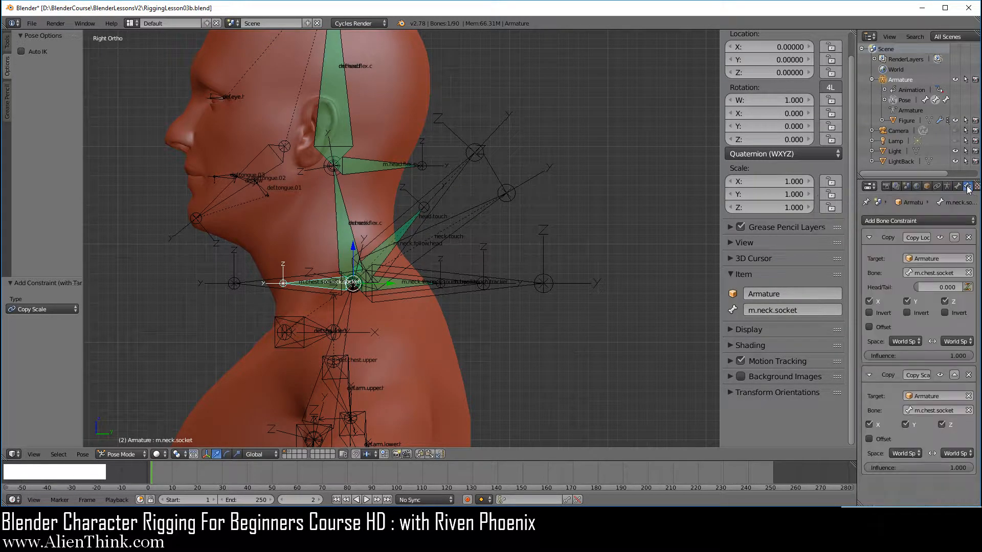
pyautogui.click(940, 375)
# Test-scale the root bone down with Copy Scale disabled on m.neck.socket, and cancel the scaling.
pyautogui.scroll(-5, 499, 366)
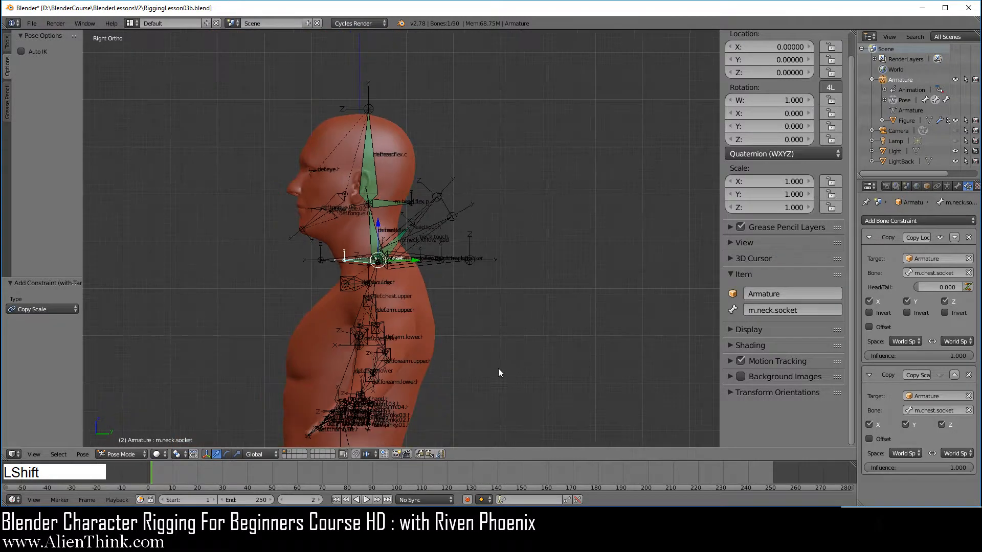
pyautogui.keyDown('shift'); pyautogui.moveTo(496, 372); pyautogui.dragTo(484, 281, button='middle'); pyautogui.keyUp('shift')
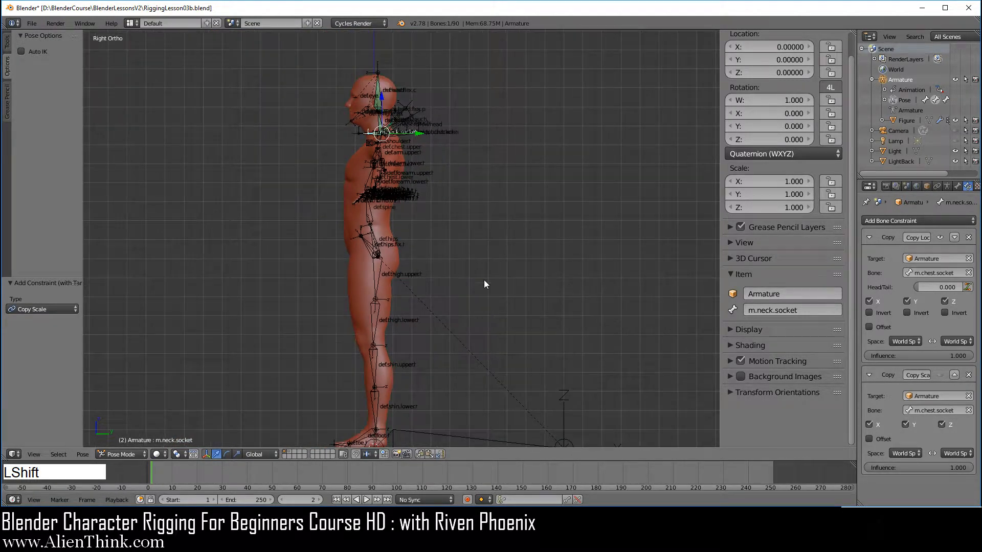
pyautogui.scroll(-2, 485, 283)
pyautogui.rightClick(467, 413)
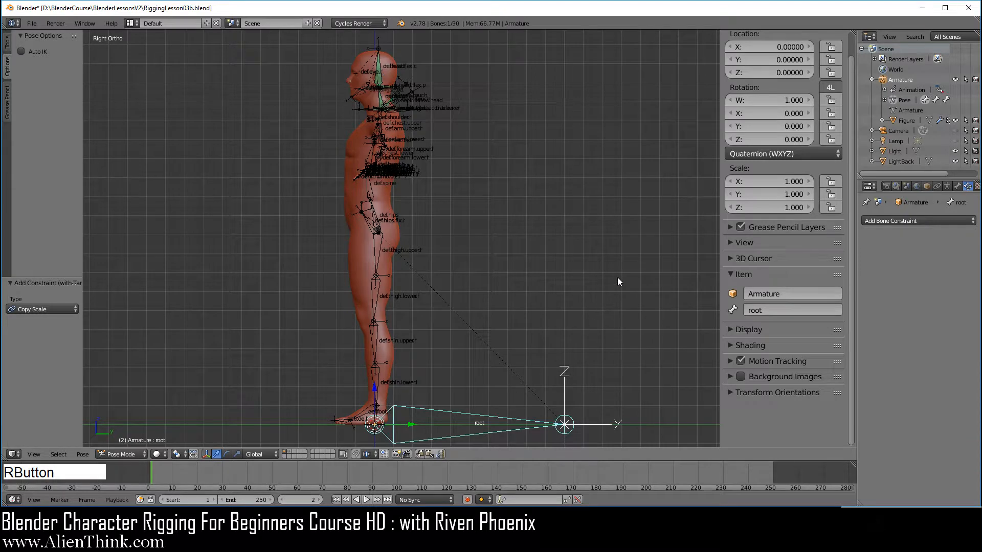
pyautogui.press('s')
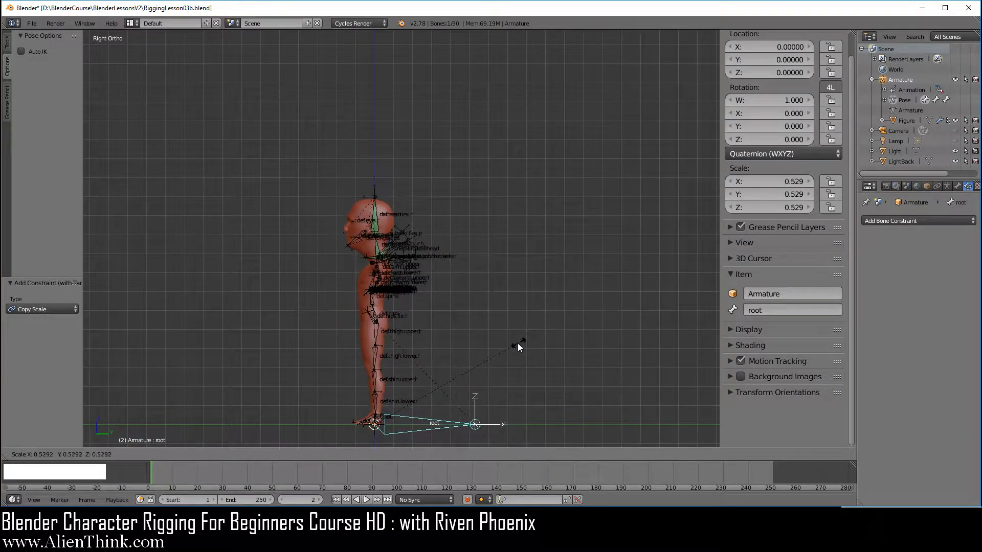
pyautogui.rightClick(517, 344)
# Re-enable the Copy Scale constraint on m.neck.socket and collapse both its Copy Location and Copy Scale constraints.
pyautogui.scroll(4, 511, 286)
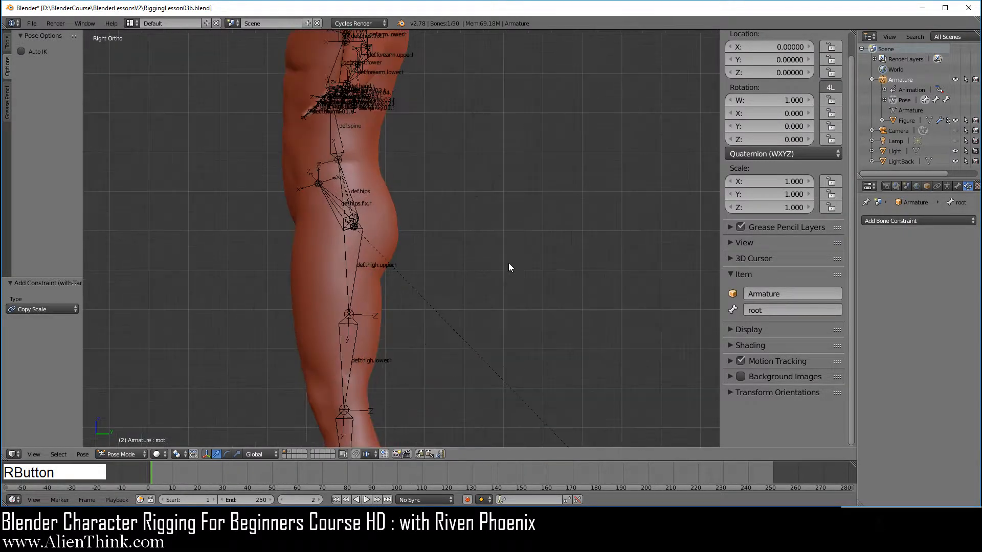
pyautogui.keyDown('shift'); pyautogui.moveTo(475, 215); pyautogui.dragTo(505, 301, button='middle'); pyautogui.keyUp('shift')
pyautogui.scroll(3, 397, 215)
pyautogui.rightClick(387, 186)
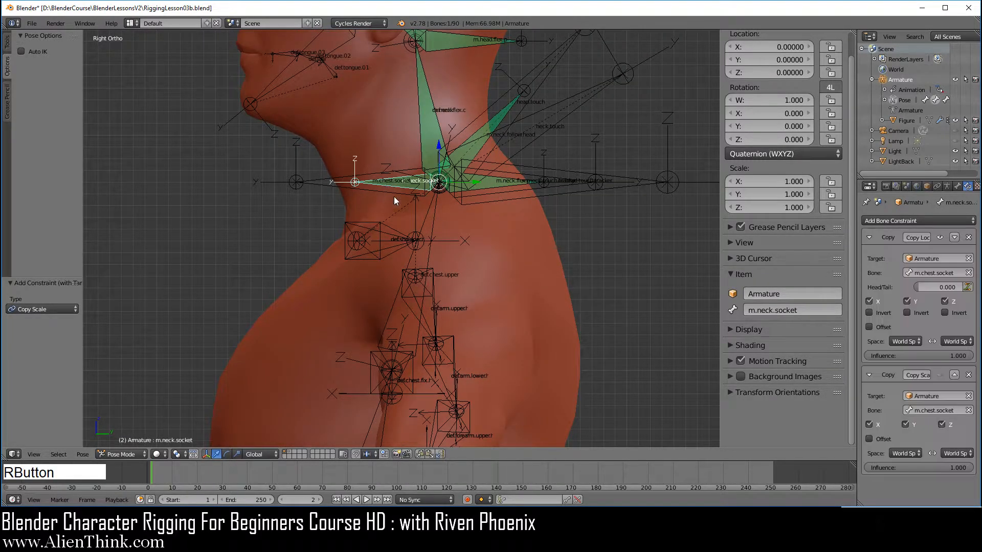
pyautogui.click(940, 375)
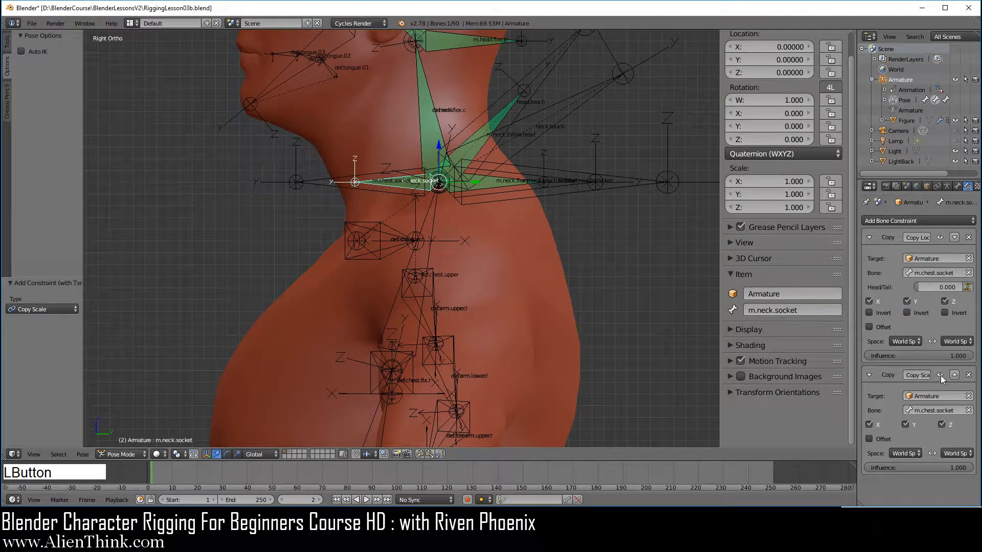
pyautogui.click(869, 237)
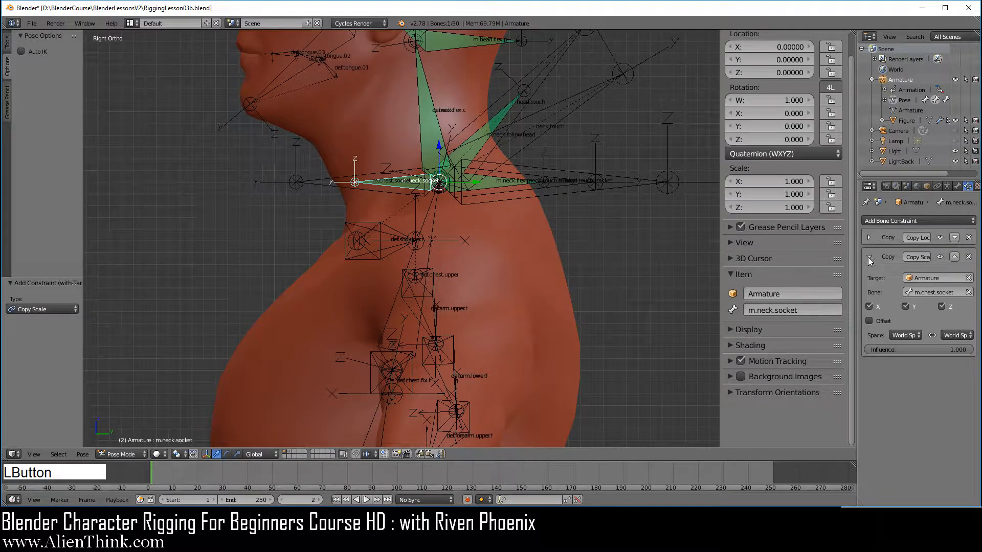
pyautogui.click(869, 257)
# Add a Copy Transforms constraint to m.neck.socket with m.chest.socket as its target.
pyautogui.scroll(2, 511, 278)
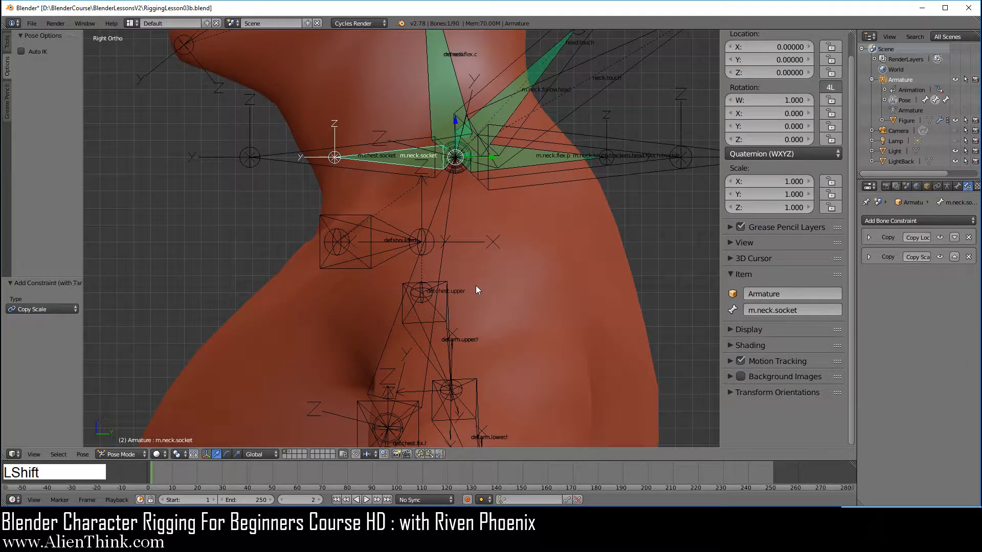
pyautogui.keyDown('shift'); pyautogui.moveTo(475, 285); pyautogui.dragTo(471, 310, button='middle'); pyautogui.keyUp('shift')
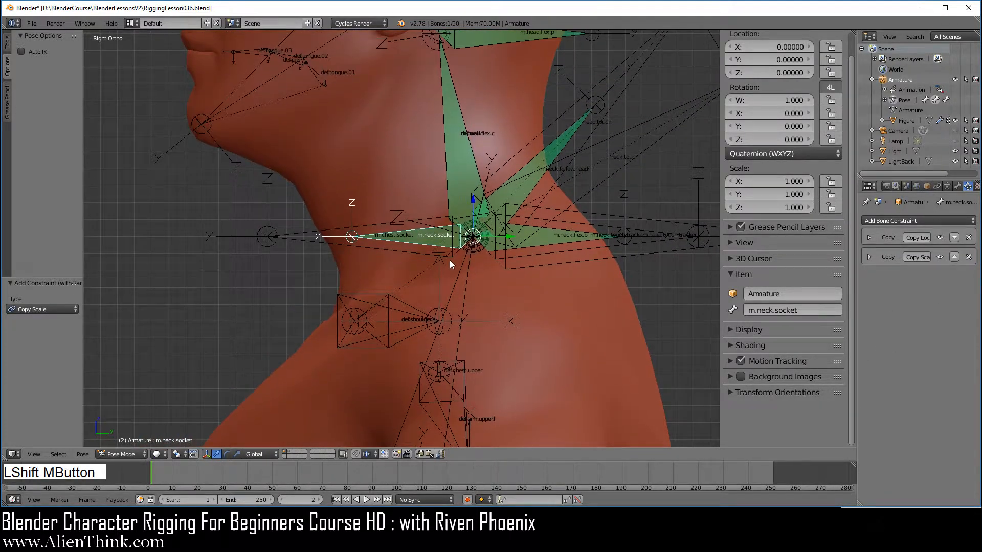
pyautogui.rightClick(372, 250)
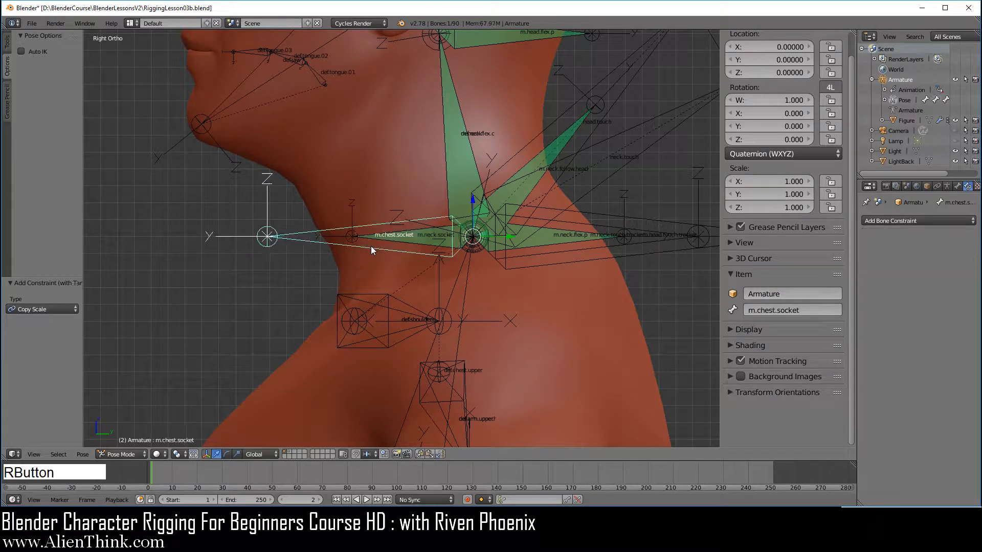
pyautogui.keyDown('shift'); pyautogui.rightClick(420, 242); pyautogui.keyUp('shift')
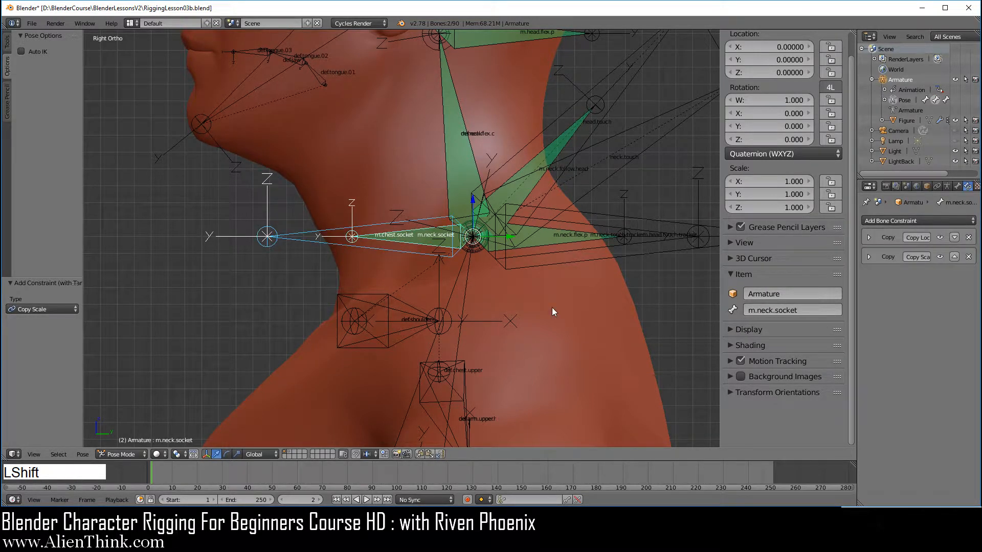
pyautogui.hotkey('ctrl', 'shift', 'c')
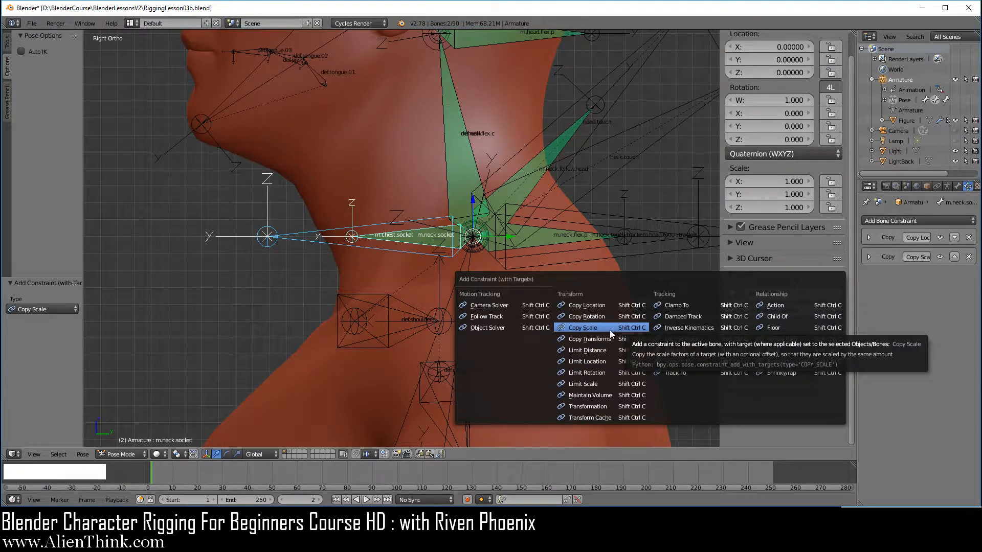
pyautogui.click(605, 339)
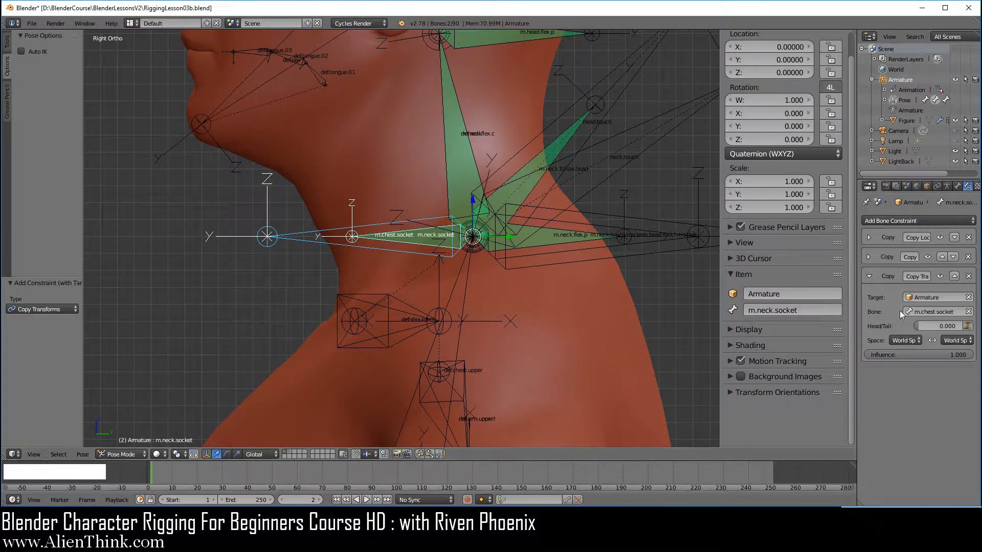
# Set the Copy Transforms influence on m.neck.socket to 0, then test-rotate def.chest.upper and cancel the rotation.
pyautogui.moveTo(961, 355); pyautogui.dragTo(864, 355)
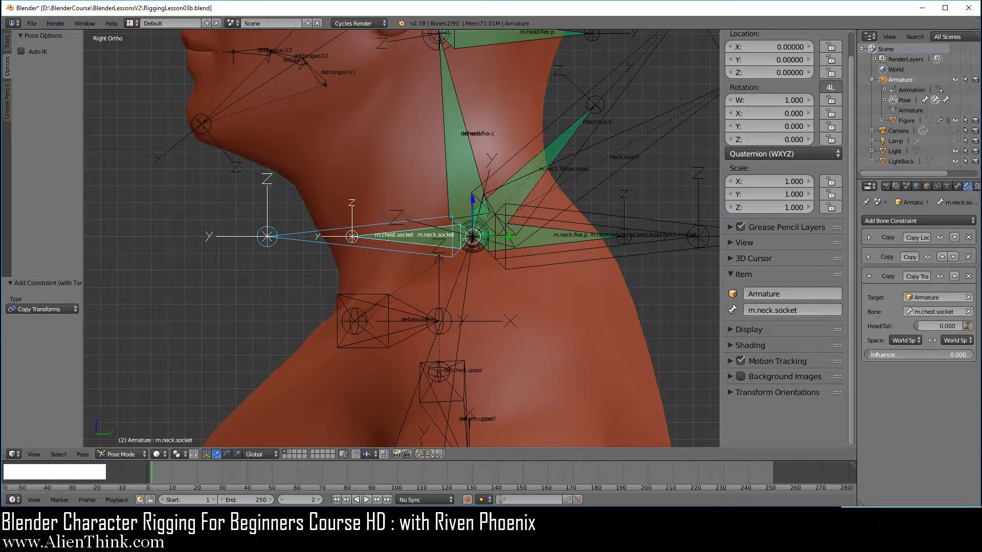
pyautogui.rightClick(465, 293)
pyautogui.press('r')
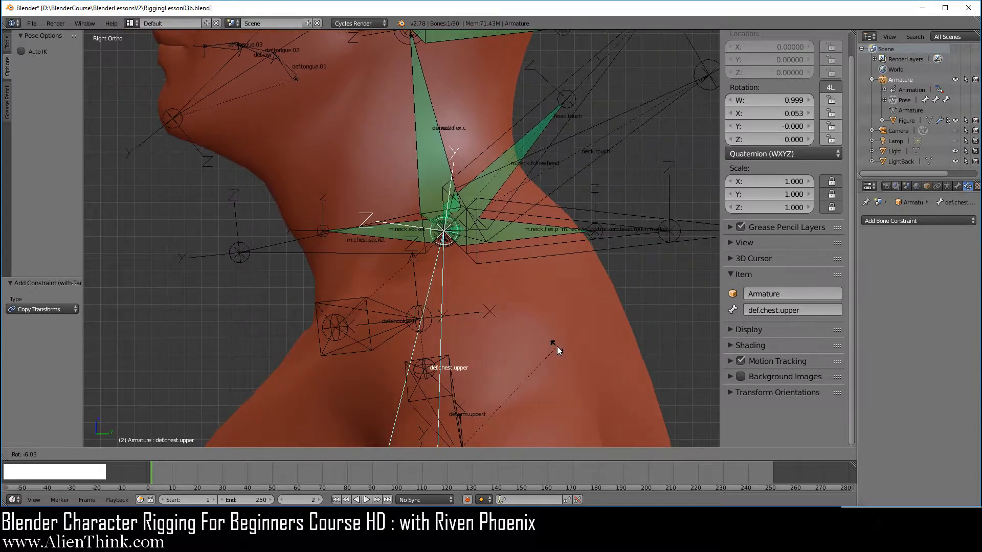
pyautogui.rightClick(557, 346)
# Set the Copy Transforms influence on m.neck.socket back to 1, and test-rotate def.chest.upper twice, cancelling each rotation.
pyautogui.rightClick(418, 241)
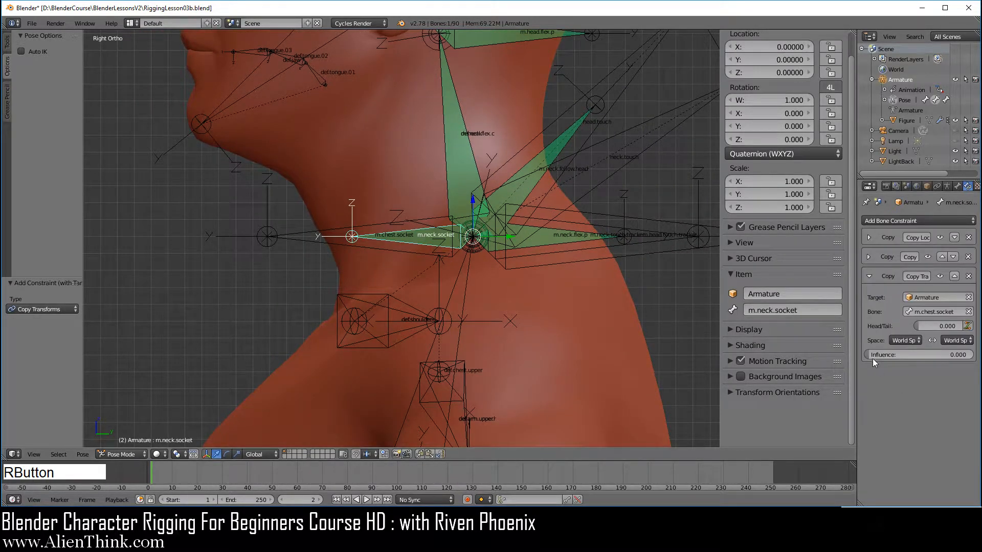
pyautogui.moveTo(872, 356); pyautogui.dragTo(973, 356)
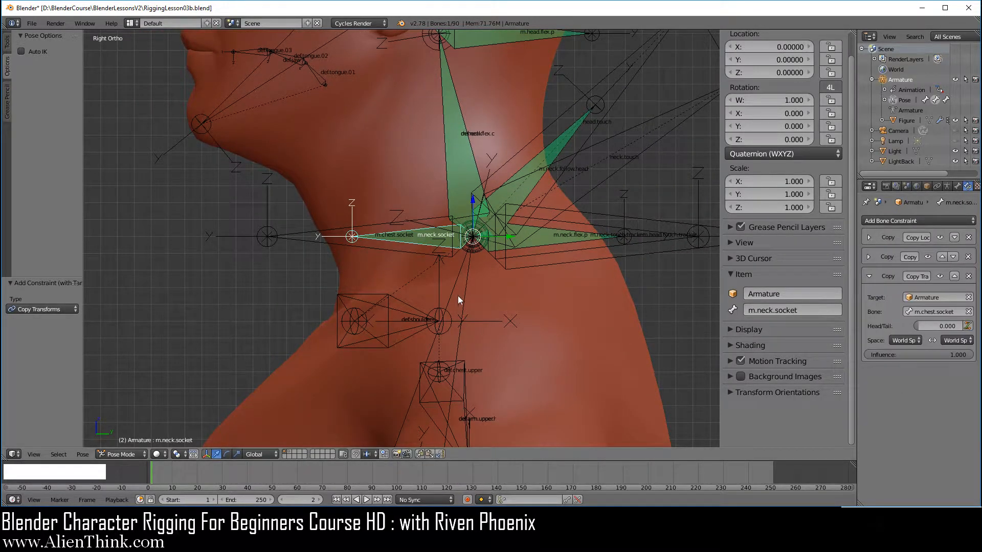
pyautogui.rightClick(469, 290)
pyautogui.press('r')
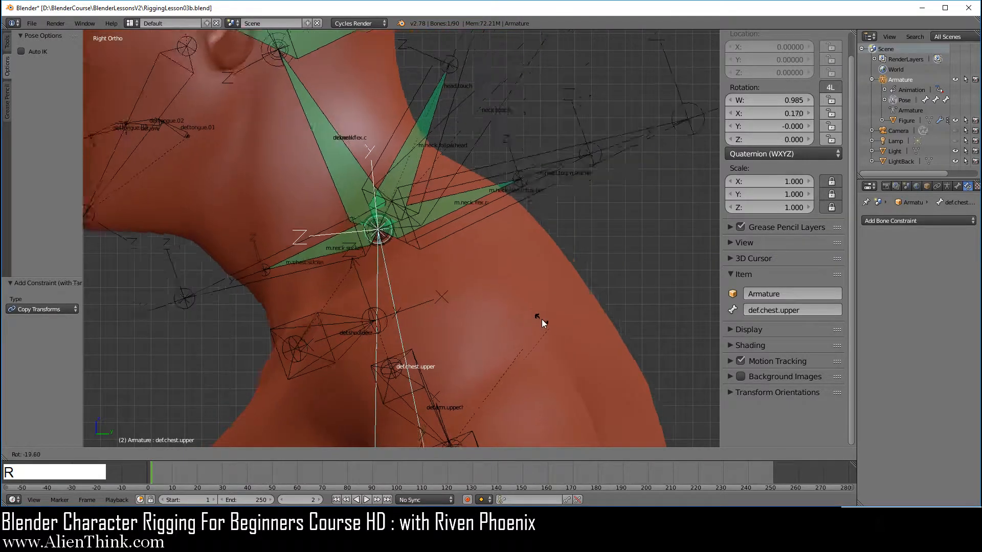
pyautogui.rightClick(566, 357)
pyautogui.scroll(-3, 565, 355)
pyautogui.press('r')
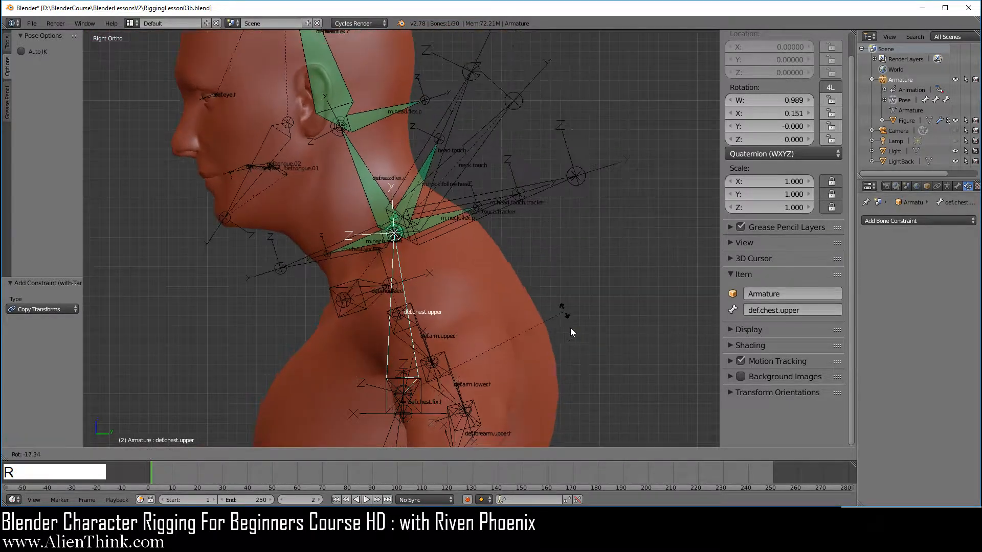
pyautogui.rightClick(576, 347)
# Add a manually created single driver to the Copy Transforms influence on m.neck.socket.
pyautogui.scroll(4, 575, 351)
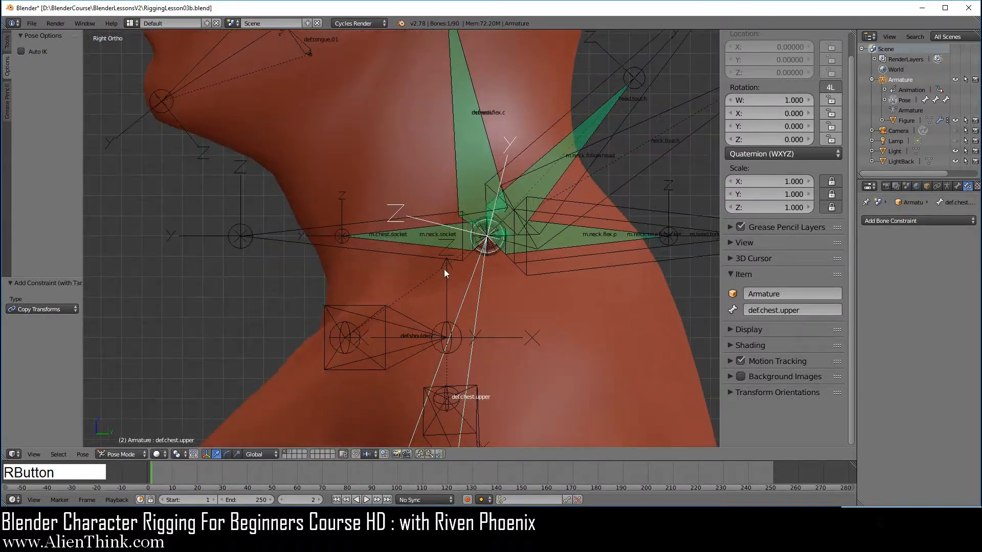
pyautogui.rightClick(430, 242)
pyautogui.rightClick(919, 353)
pyautogui.moveTo(919, 353)
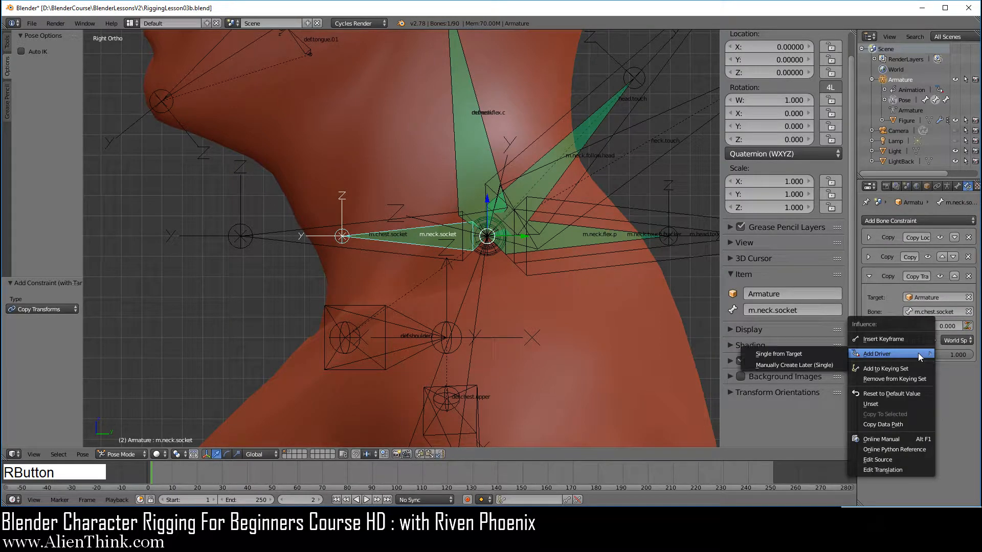
pyautogui.click(819, 364)
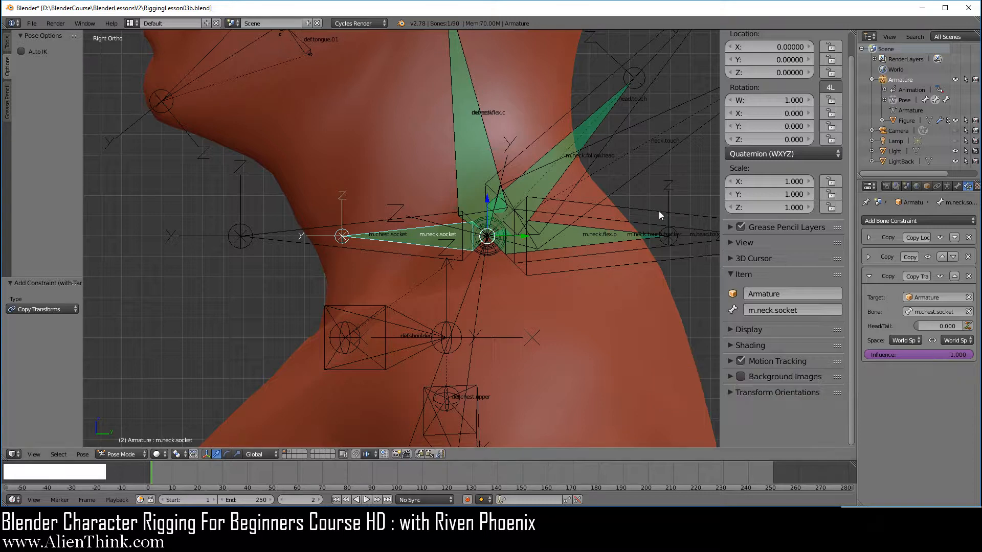
# Add a custom property named "Head Follow Chest" to the head.touch bone.
pyautogui.scroll(-1, 631, 259)
pyautogui.keyDown('shift'); pyautogui.moveTo(630, 260); pyautogui.dragTo(509, 372, button='middle'); pyautogui.keyUp('shift')
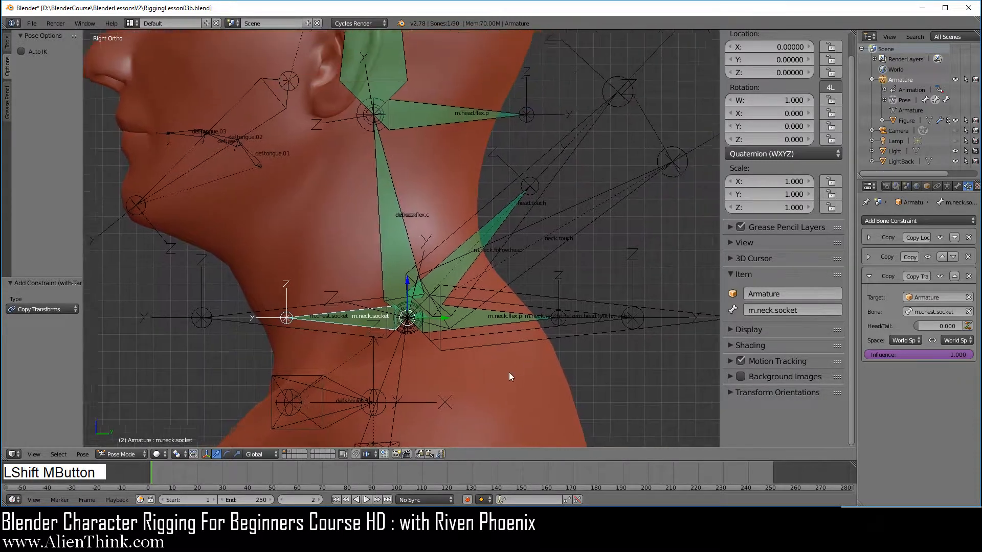
pyautogui.rightClick(557, 178)
pyautogui.click(958, 186)
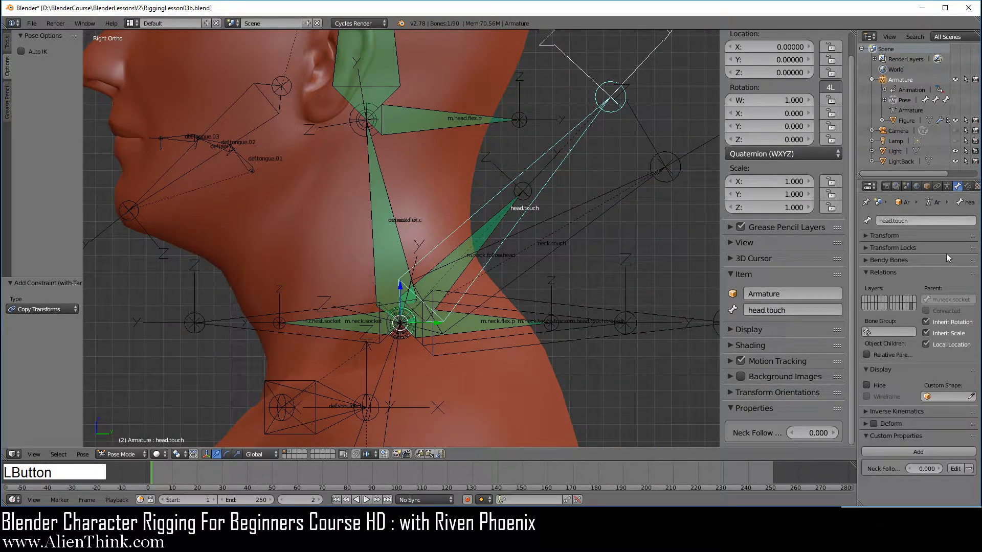
pyautogui.click(925, 452)
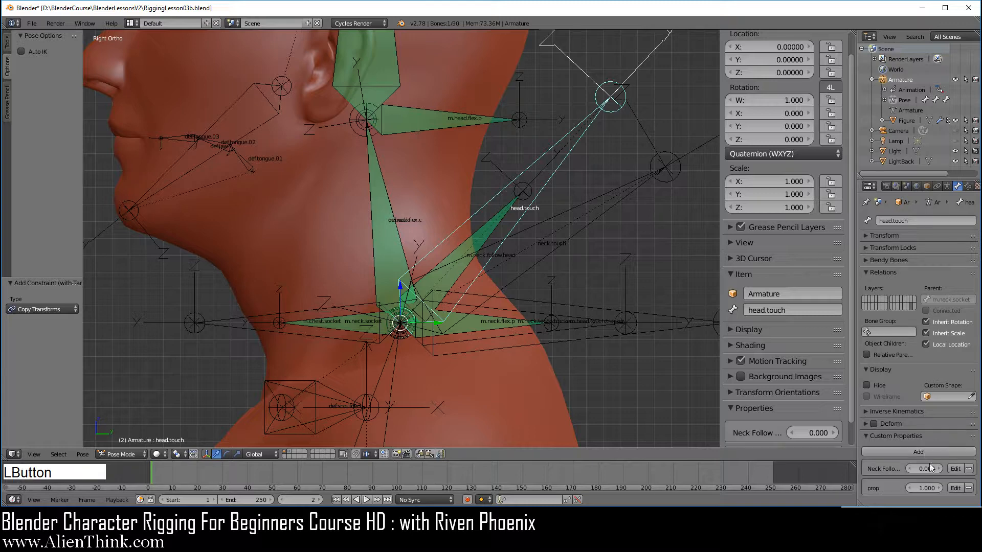
pyautogui.click(956, 489)
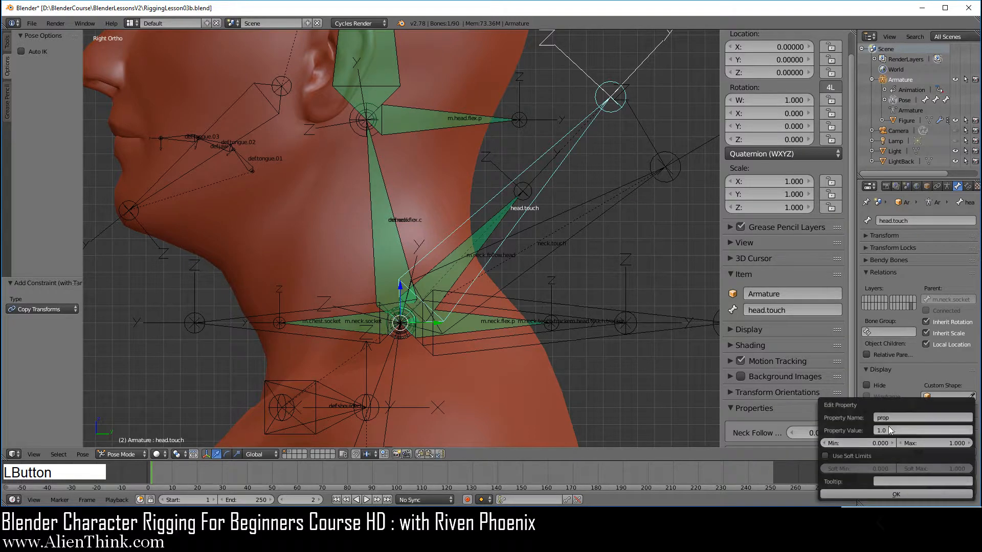
pyautogui.click(899, 416)
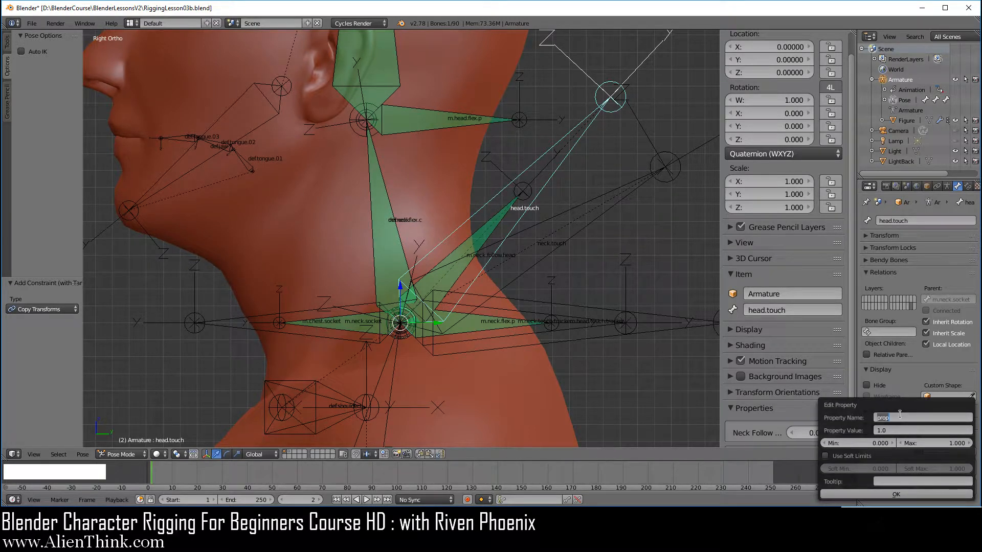
pyautogui.write('Head Follow Chest')
pyautogui.click(902, 496)
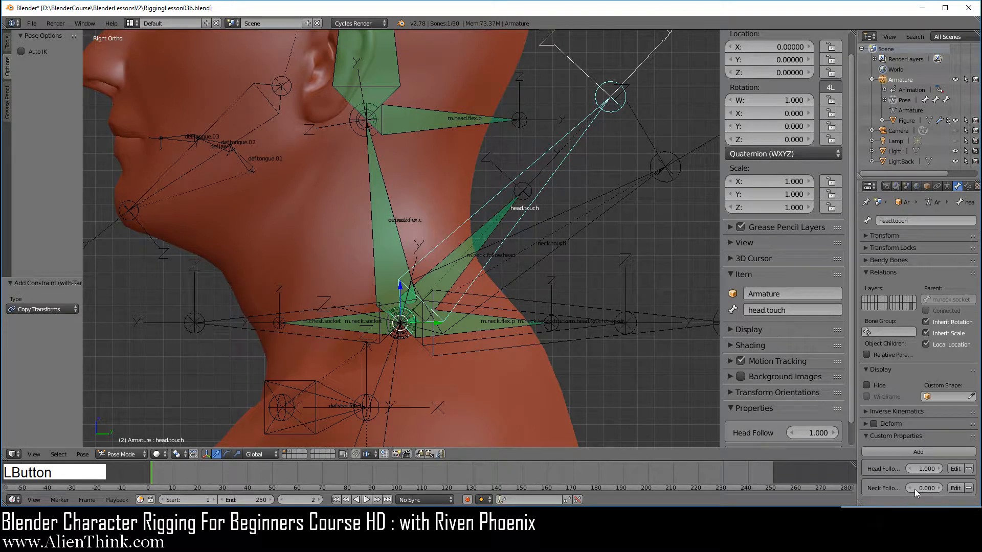
# Copy the data path of head.touch's Head Follow Chest property.
pyautogui.rightClick(591, 123)
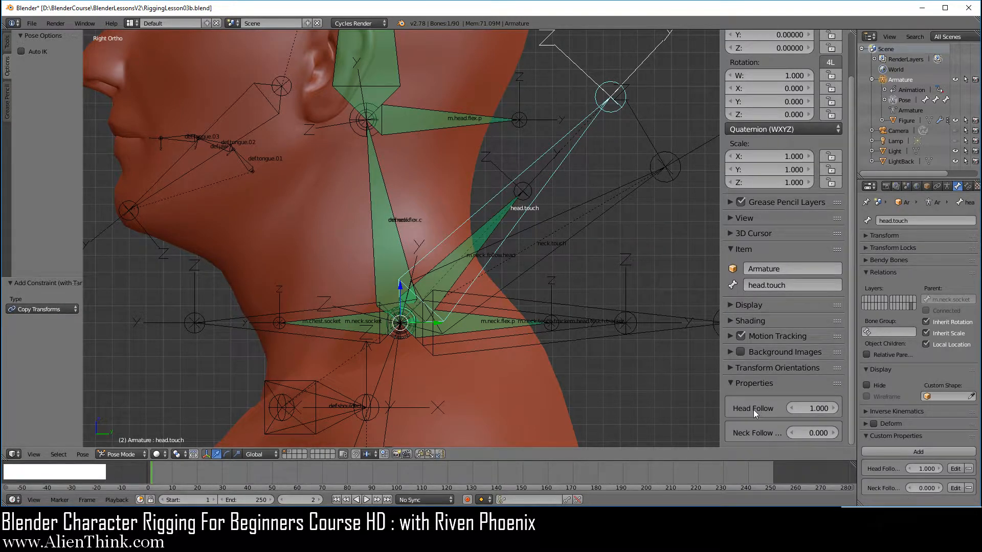
pyautogui.rightClick(814, 407)
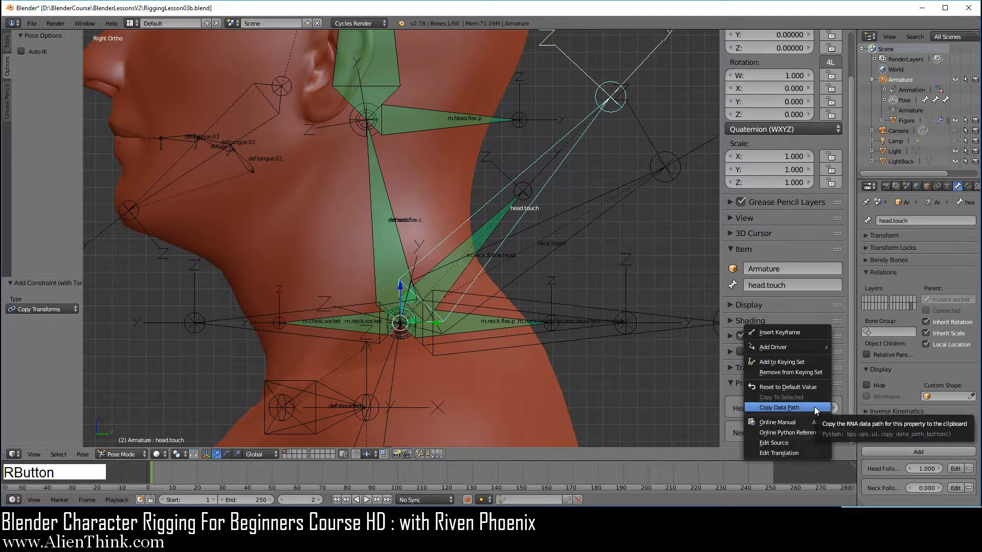
pyautogui.click(805, 393)
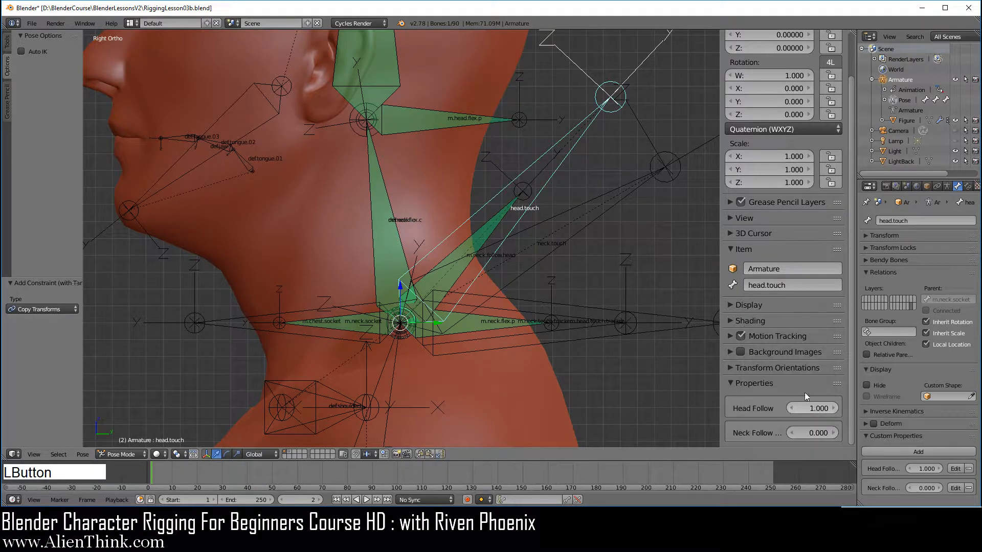
# Show m.neck.socket's constraints, split the 3D view horizontally, and turn the upper area into a Graph Editor in Drivers mode.
pyautogui.rightClick(330, 324)
pyautogui.click(968, 188)
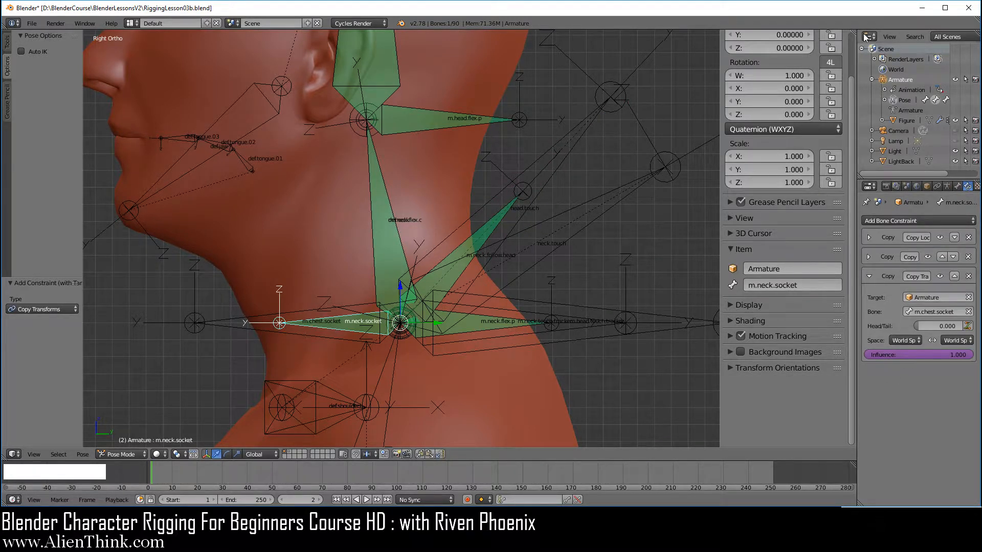
pyautogui.moveTo(853, 31); pyautogui.dragTo(850, 160)
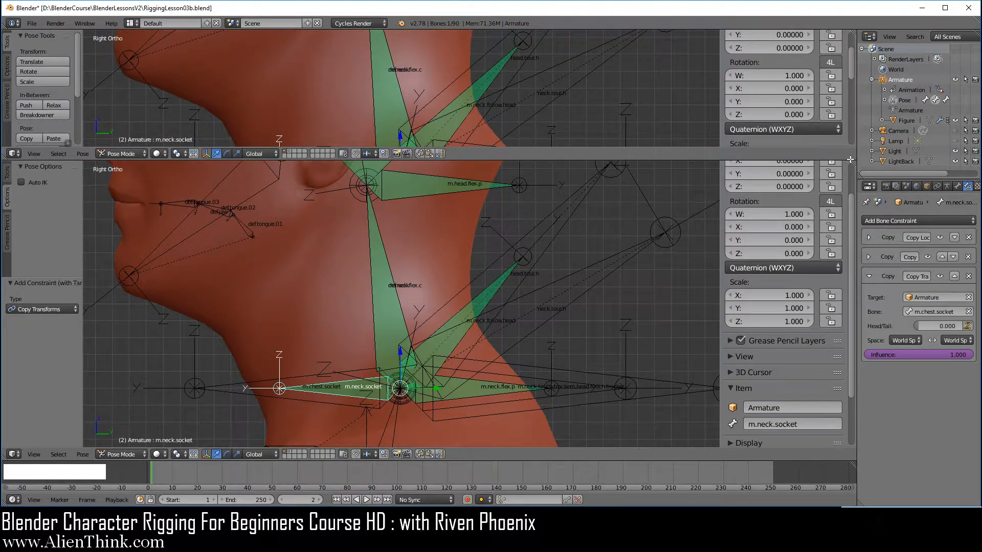
pyautogui.click(13, 154)
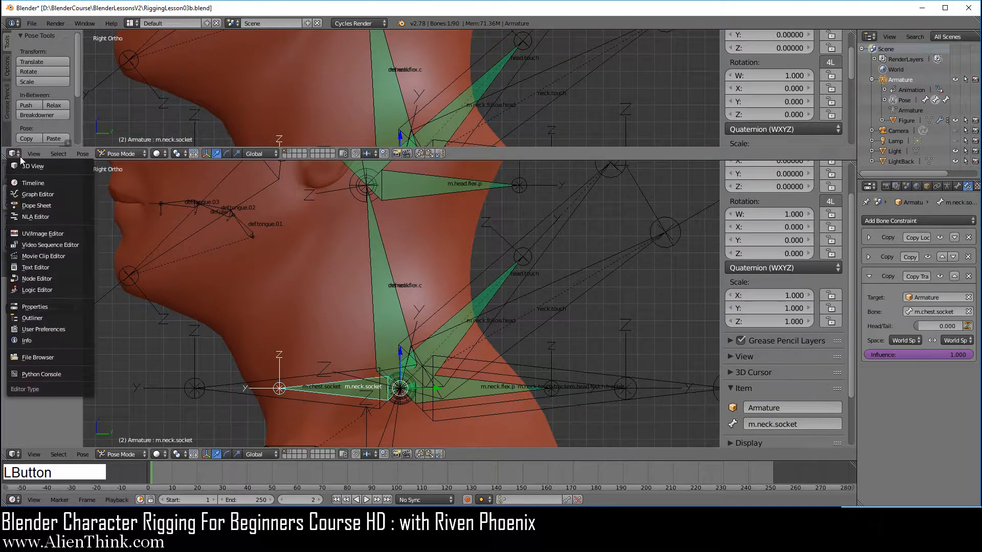
pyautogui.click(41, 193)
pyautogui.click(169, 154)
pyautogui.click(171, 140)
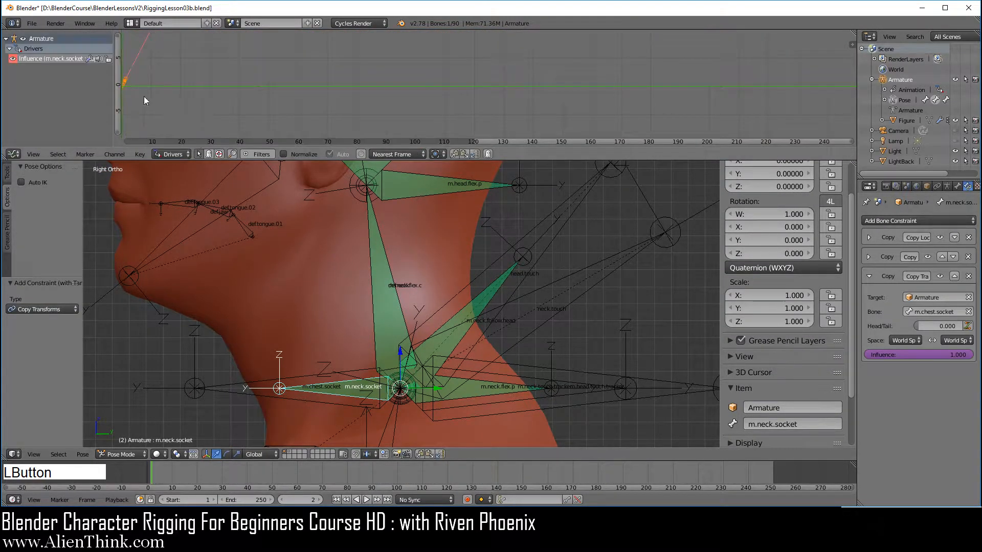
# Select the Influence driver of m.neck.socket and bring up its driver settings.
pyautogui.click(72, 58)
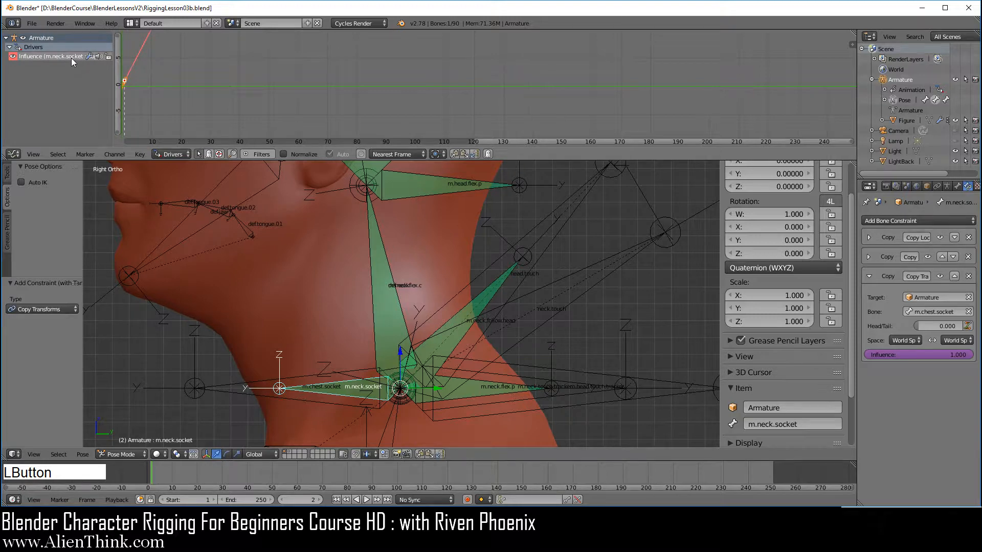
pyautogui.click(852, 43)
pyautogui.click(761, 76)
pyautogui.moveTo(754, 84); pyautogui.dragTo(593, 83)
pyautogui.scroll(-2, 666, 108)
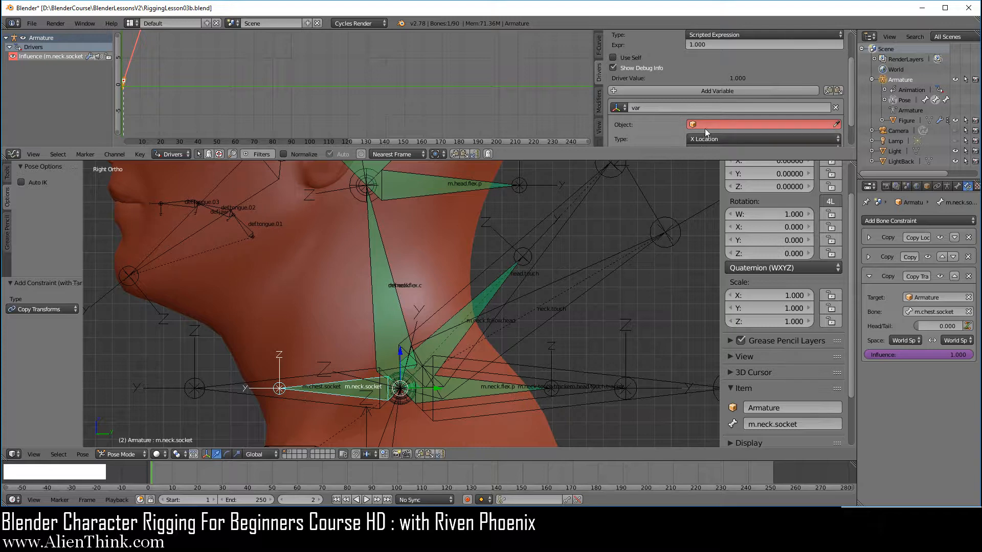
# Make the driver variable a Single Property on Armature with the path pose.bones["head.touch"]["Head Follow Chest"].
pyautogui.click(617, 107)
pyautogui.click(678, 95)
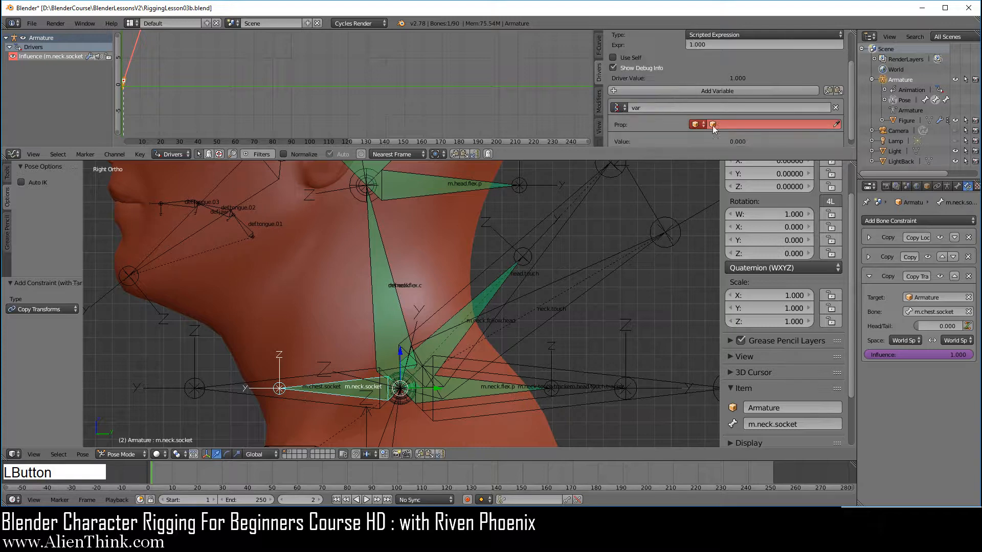
pyautogui.click(781, 124)
pyautogui.click(732, 138)
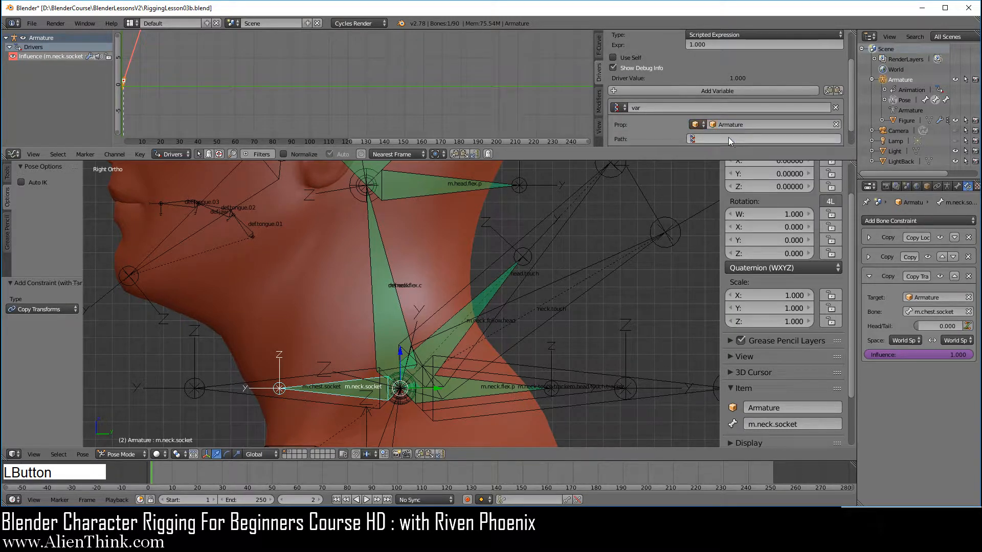
pyautogui.scroll(-1, 728, 137)
pyautogui.write('pose.bones["head.touch"]["Head Follow Chest"]')
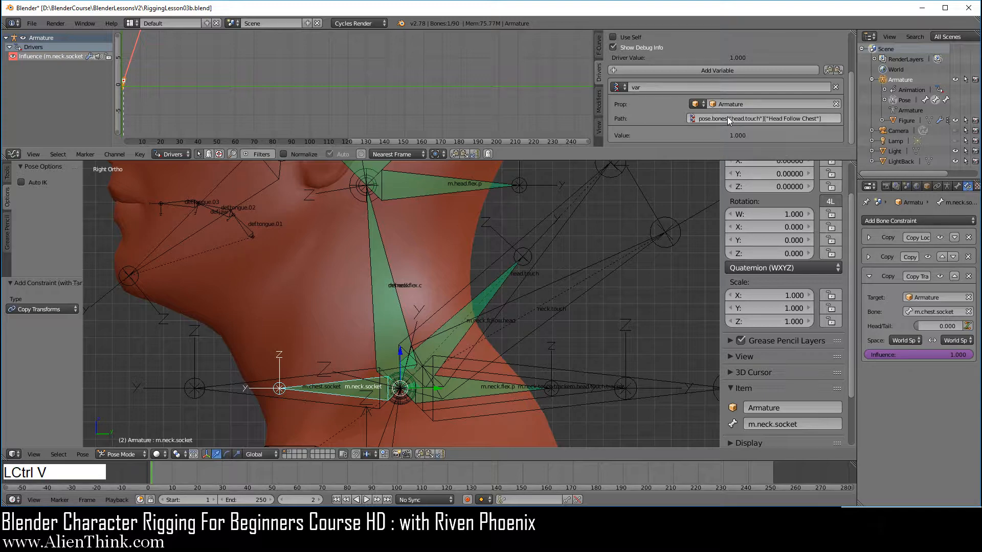
# Set the Influence driver's scripted expression to var.
pyautogui.scroll(3, 729, 118)
pyautogui.click(732, 86)
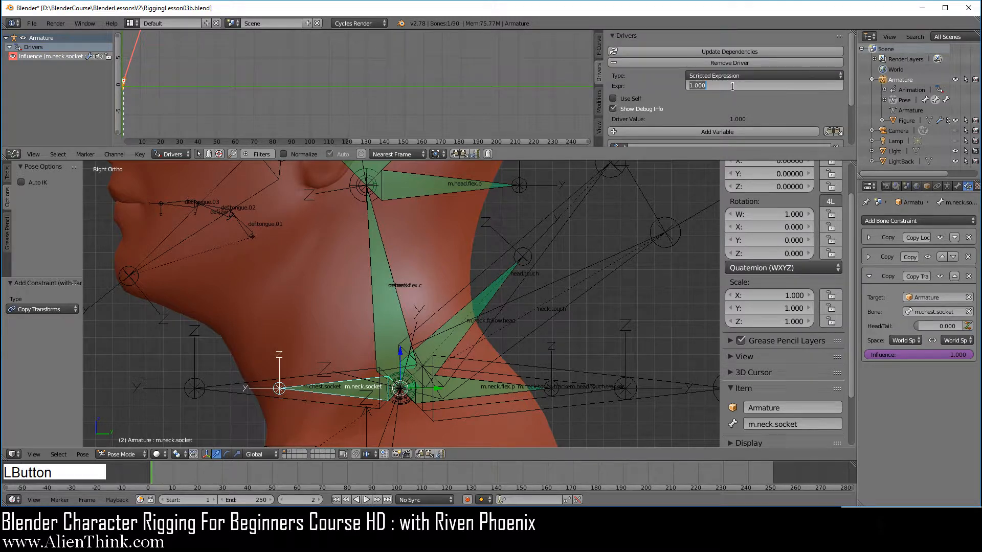
pyautogui.write('var')
pyautogui.press('Return')
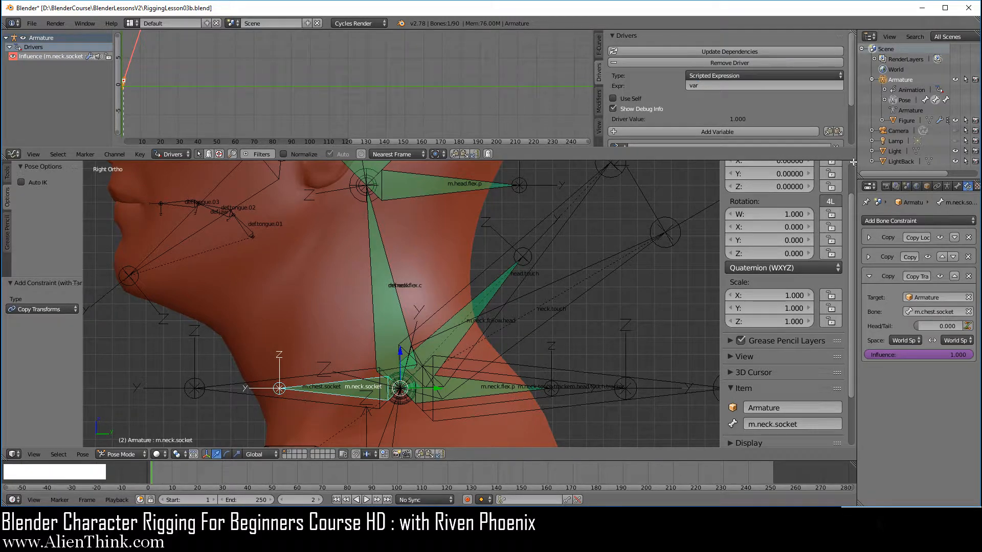
# Join the Graph Editor area into the 3D view below it so the 3D view takes up the whole space.
pyautogui.moveTo(853, 162); pyautogui.dragTo(849, 144)
pyautogui.scroll(-4, 576, 244)
pyautogui.keyDown('shift'); pyautogui.moveTo(412, 324); pyautogui.dragTo(443, 268, button='middle'); pyautogui.keyUp('shift')
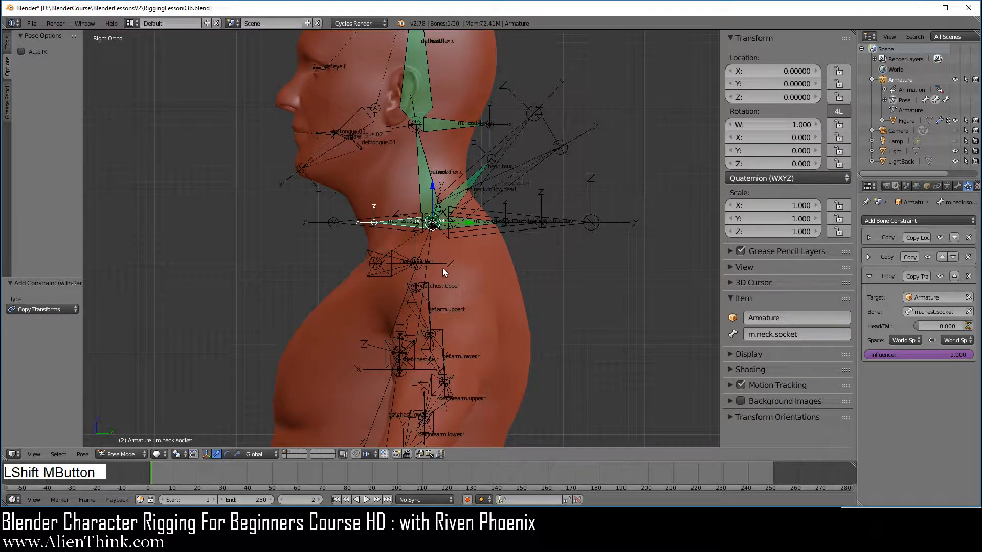
# Rotate the def.chest.upper bone by about -5.7° to test how the head follows the chest.
pyautogui.rightClick(429, 240)
pyautogui.press('r')
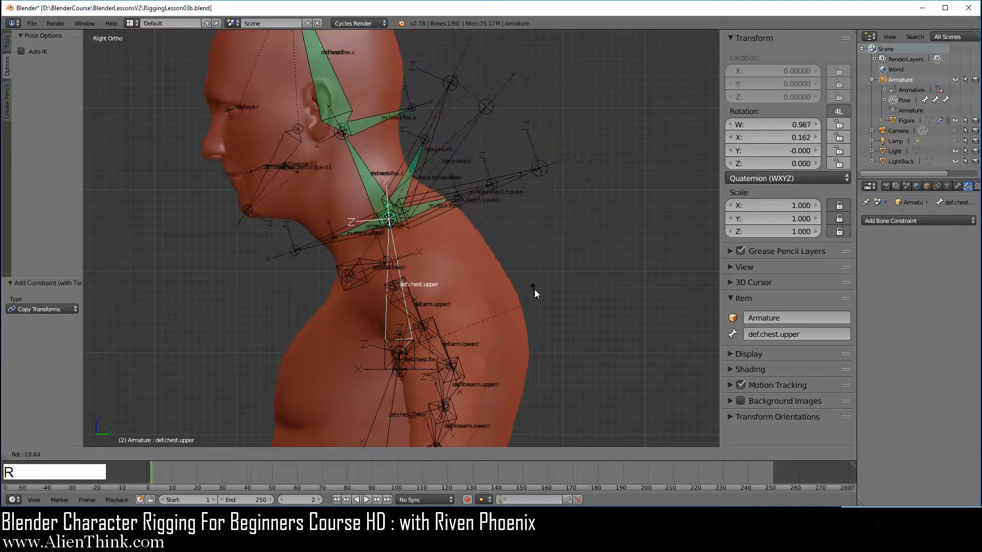
pyautogui.click(544, 332)
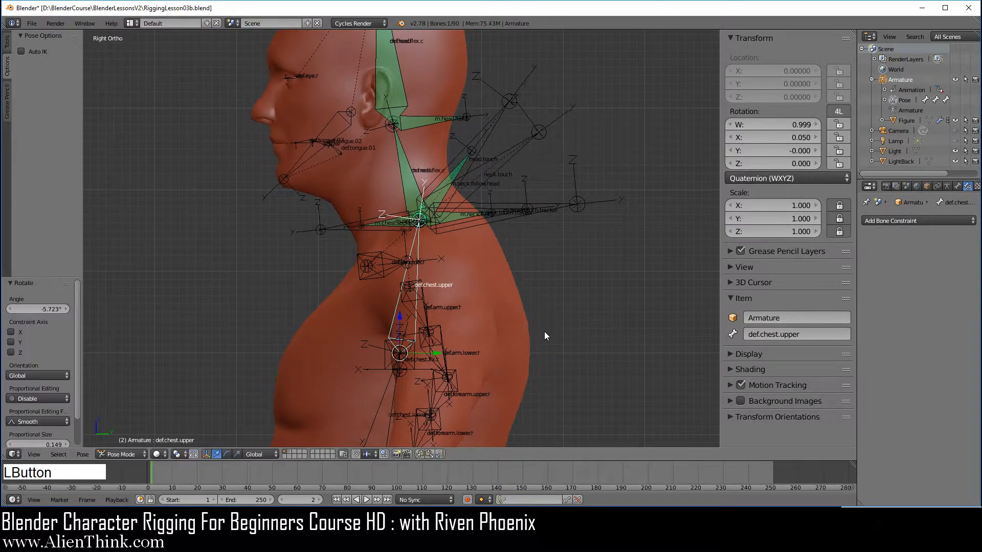
# Select the head.touch bone and set its Head Follow Chest property to 0.
pyautogui.rightClick(494, 133)
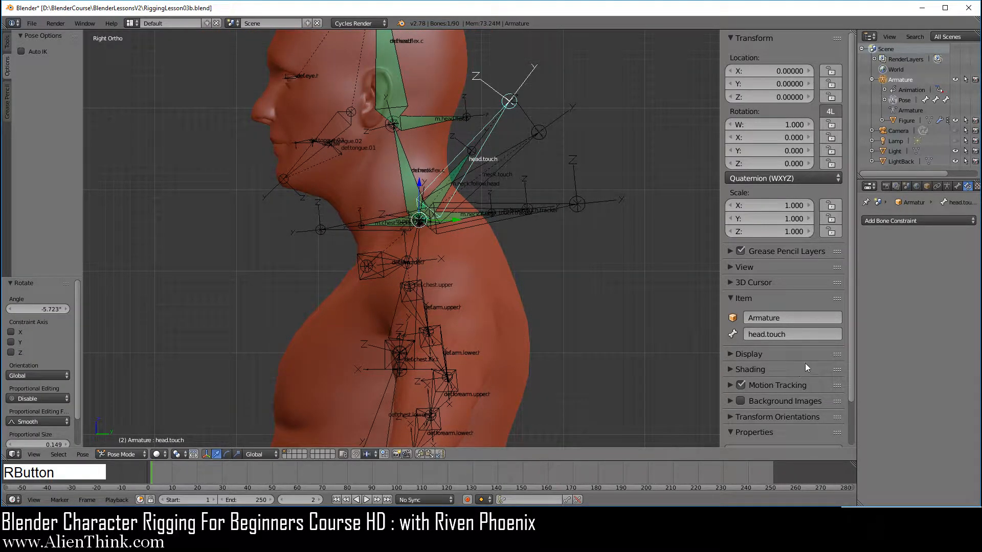
pyautogui.scroll(-2, 806, 367)
pyautogui.moveTo(819, 408); pyautogui.dragTo(760, 407)
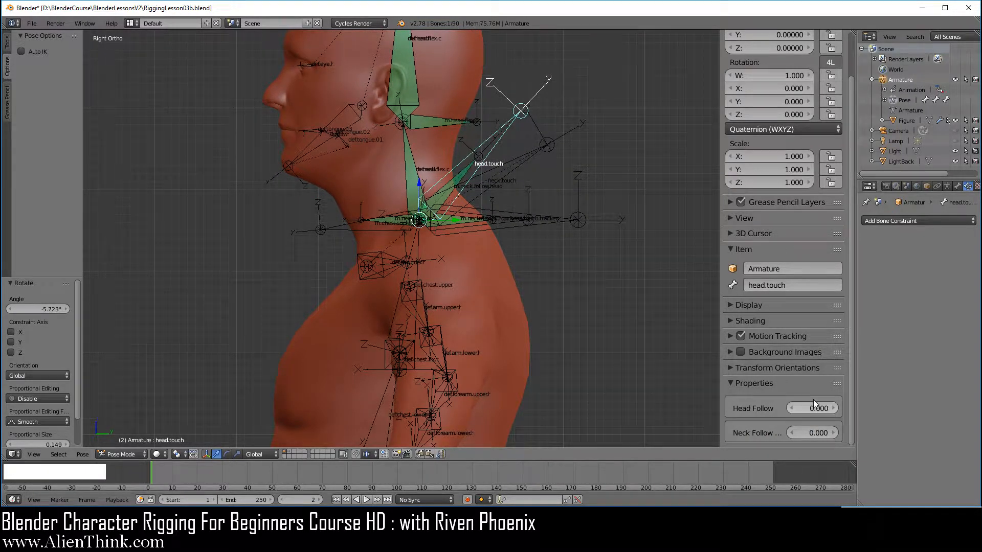
# Rotate the def.chest.lower bone by about -19.8° and test the Head Follow Chest property on head.touch.
pyautogui.rightClick(387, 393)
pyautogui.press('r')
pyautogui.click(520, 265)
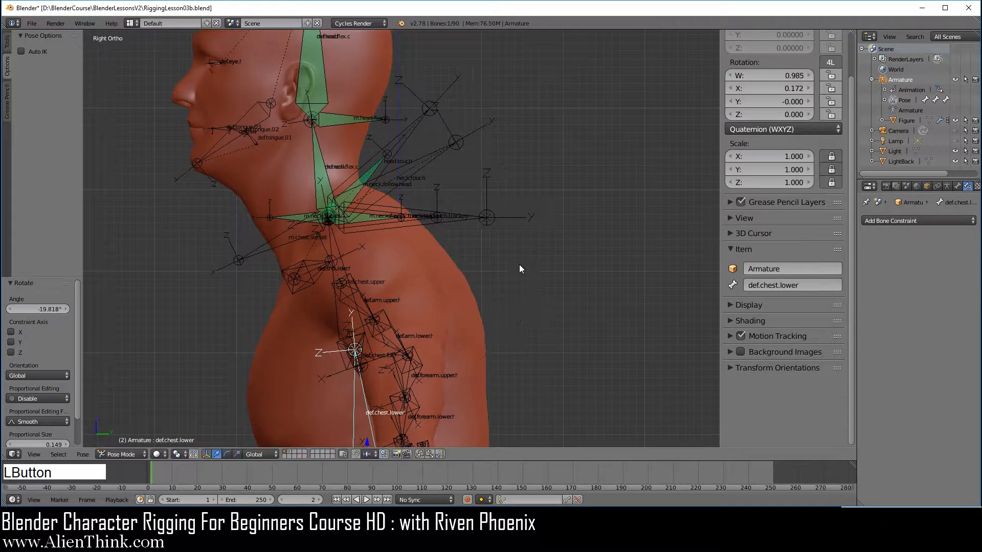
pyautogui.rightClick(414, 133)
pyautogui.moveTo(809, 409)
pyautogui.mouseDown()
pyautogui.moveTo(864, 408)
pyautogui.moveTo(806, 409)
pyautogui.mouseUp()
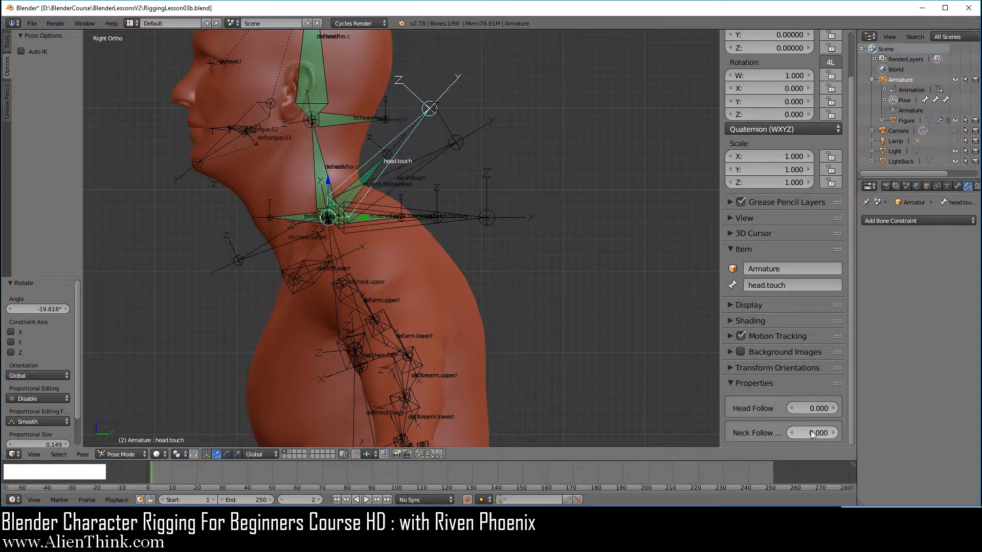
# Clear the pose rotation of all bones in the armature and deselect them.
pyautogui.press('a')
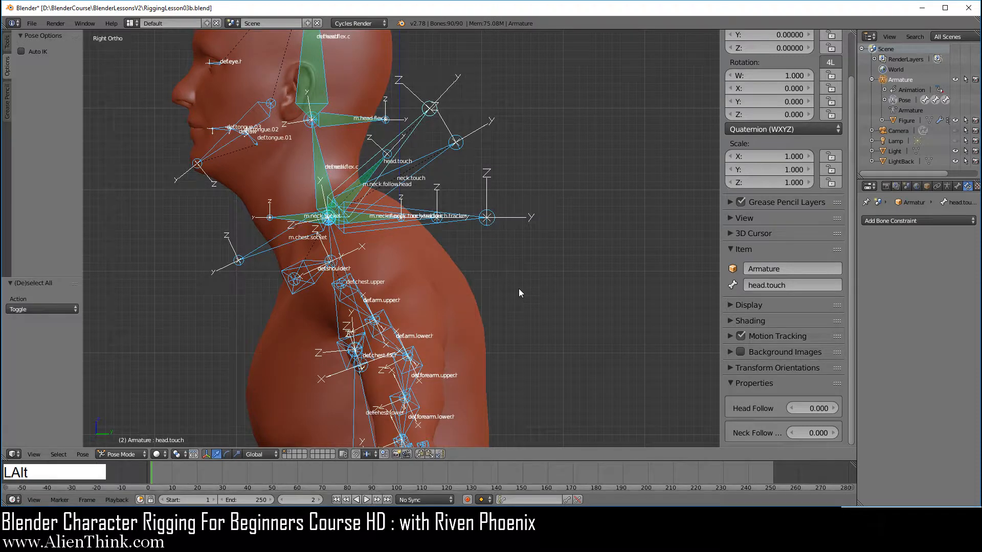
pyautogui.hotkey('alt', 'r')
pyautogui.press('a')
pyautogui.scroll(3, 524, 289)
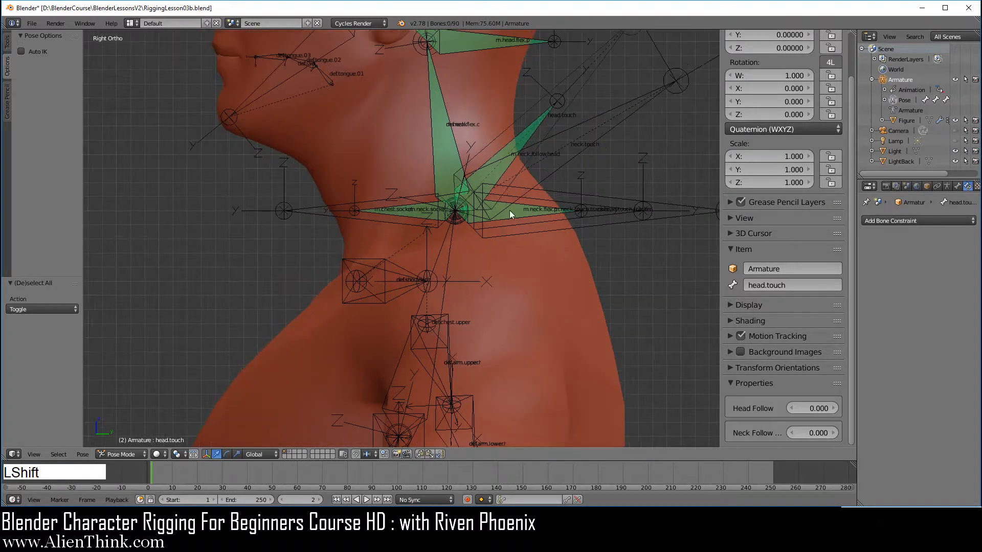
pyautogui.keyDown('shift'); pyautogui.moveTo(509, 211); pyautogui.dragTo(461, 353, button='middle'); pyautogui.keyUp('shift')
pyautogui.scroll(-1, 465, 348)
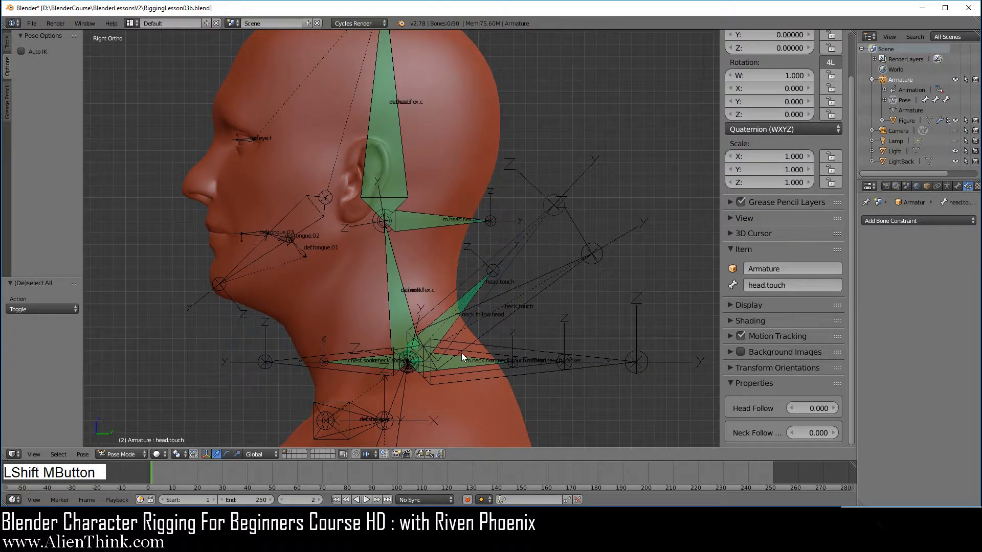
# Save the scene as RiggingLesson03c.blend in the BlenderLessonsV2 folder, overwriting the existing file.
pyautogui.click(31, 24)
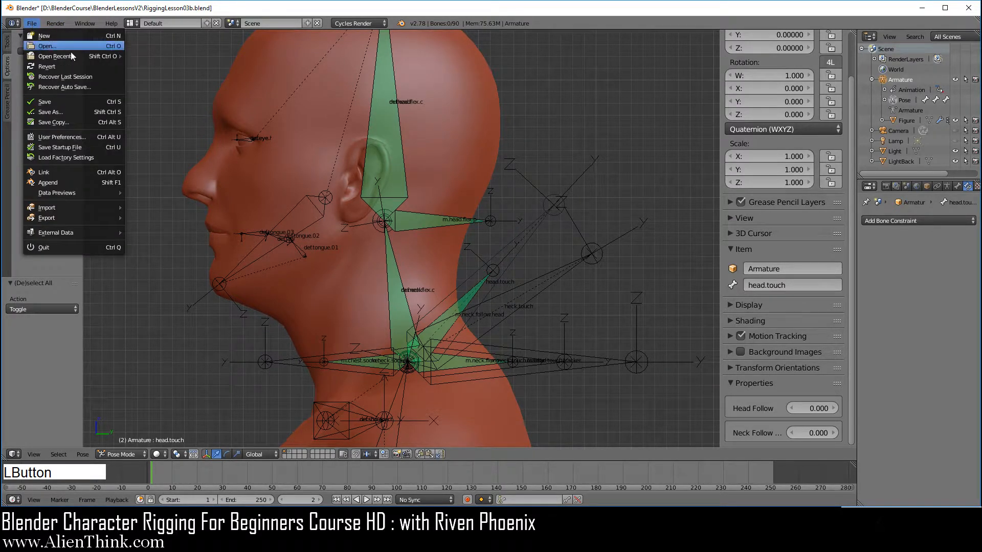
pyautogui.click(80, 111)
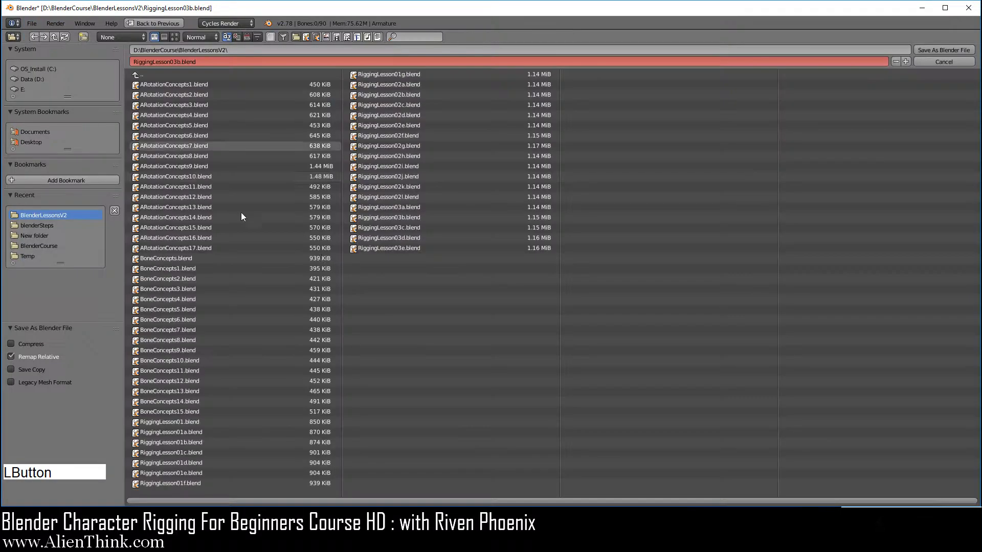
pyautogui.click(414, 230)
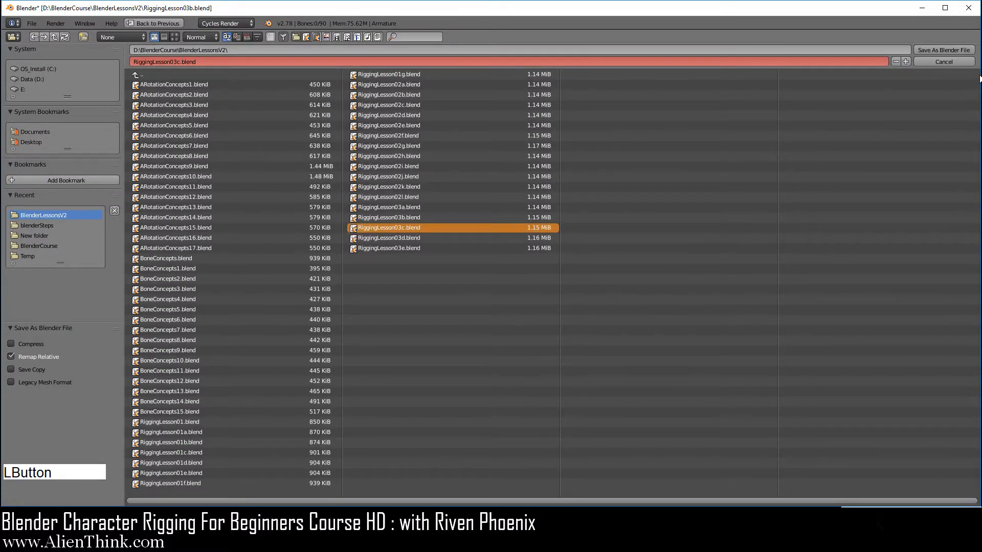
pyautogui.click(944, 50)
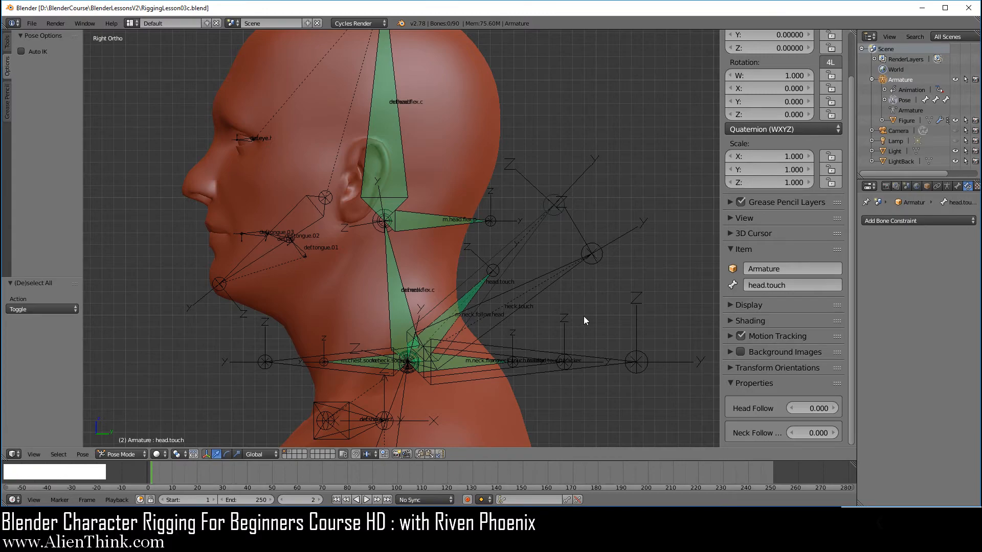